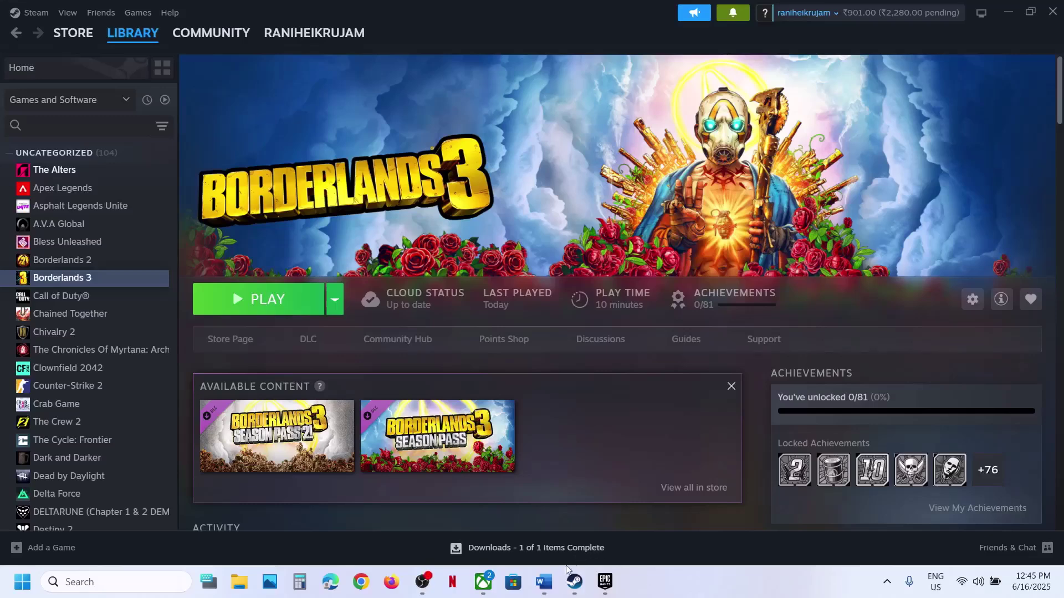
# Step: Review step 1 of the Word notes, highlighting the antivirus names and the Windows Security part
pyautogui.click(544, 582)
pyautogui.moveTo(241, 302); pyautogui.dragTo(139, 335)
pyautogui.click(253, 366)
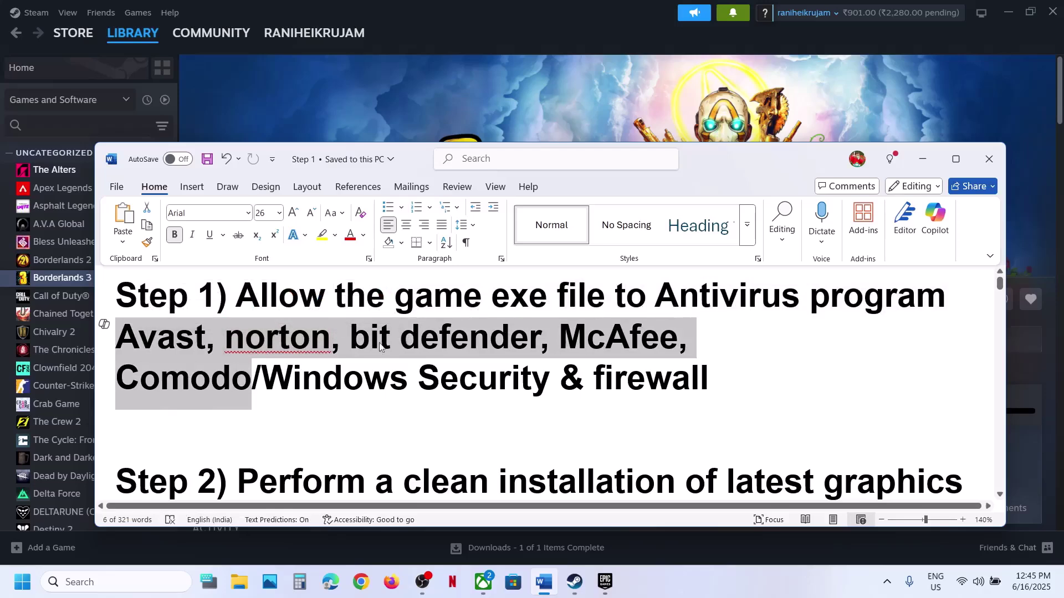
pyautogui.moveTo(278, 372); pyautogui.dragTo(475, 376)
pyautogui.click(559, 104)
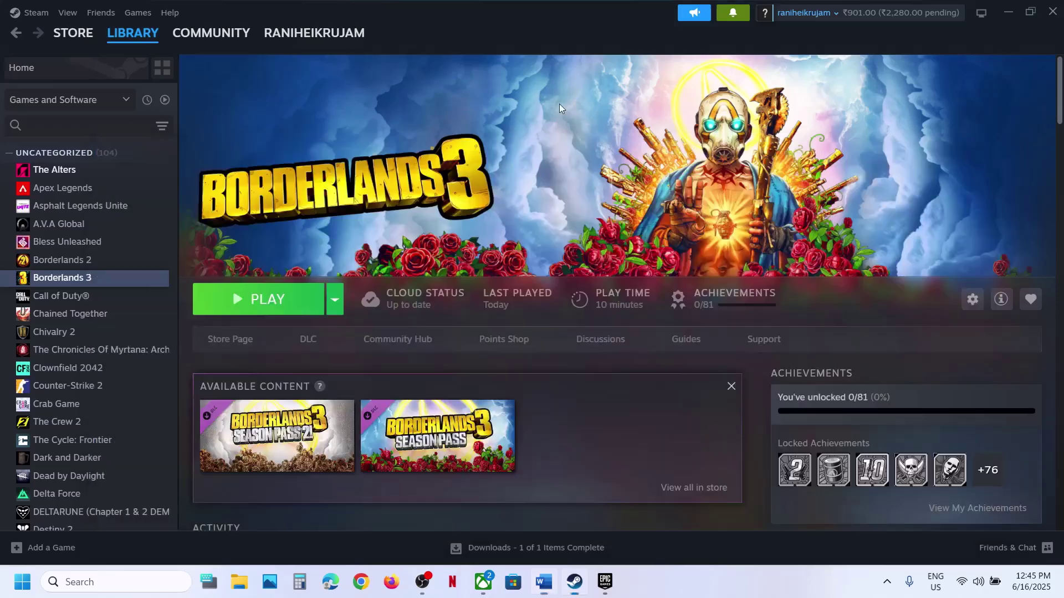
# Step: Go from Settings through Virus & threat protection to Allow an app through Controlled folder access, approving UAC
pyautogui.press('super+i')
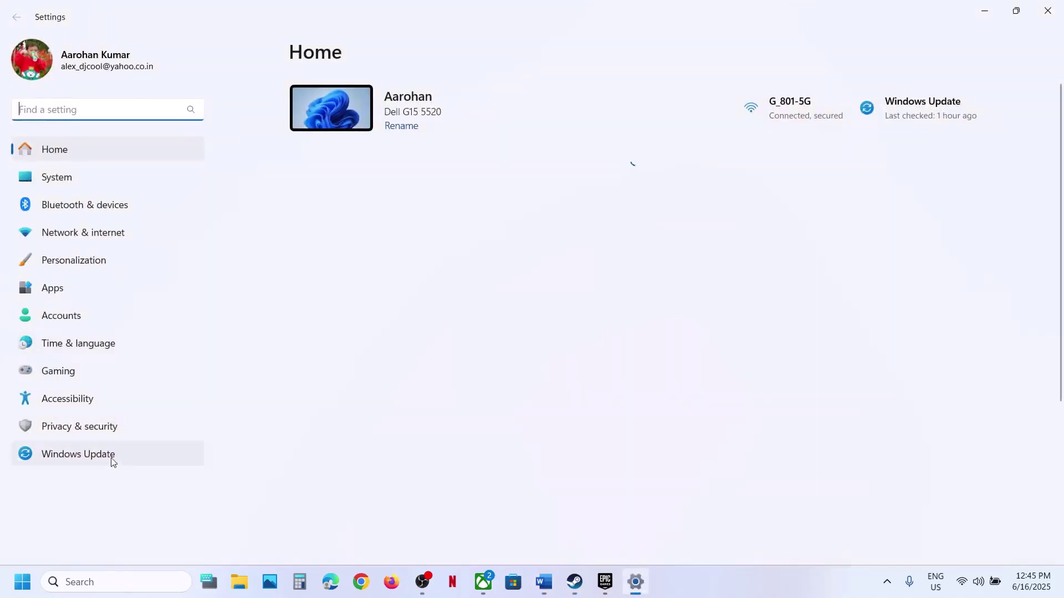
pyautogui.click(100, 431)
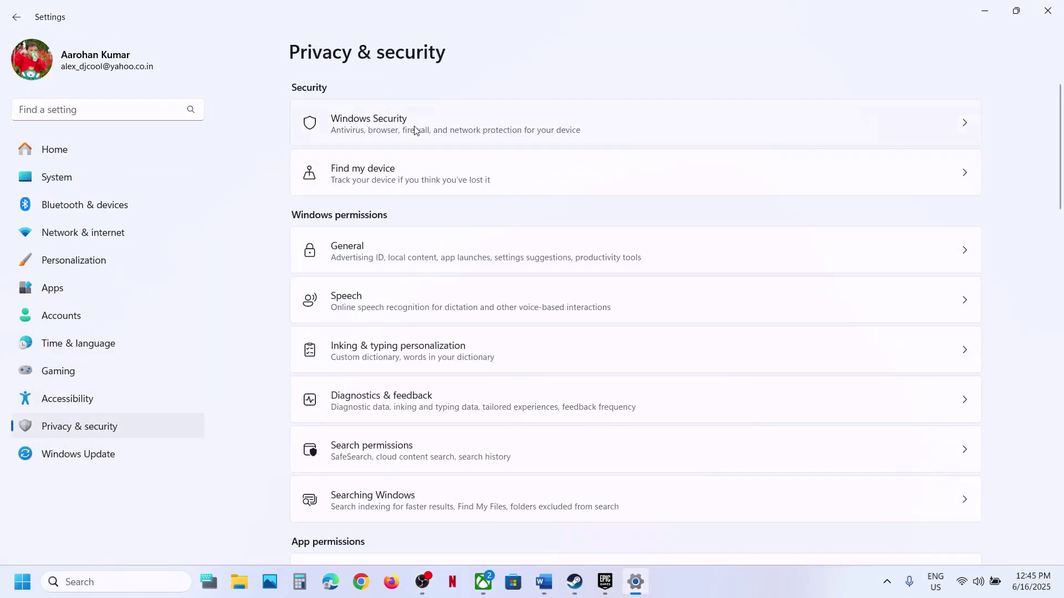
pyautogui.click(414, 131)
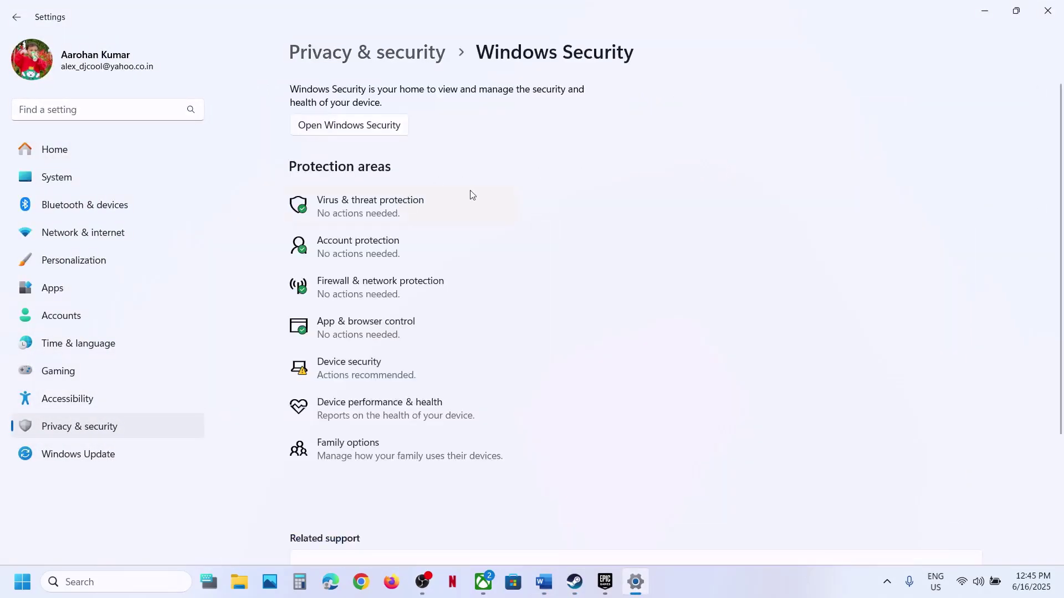
pyautogui.click(406, 207)
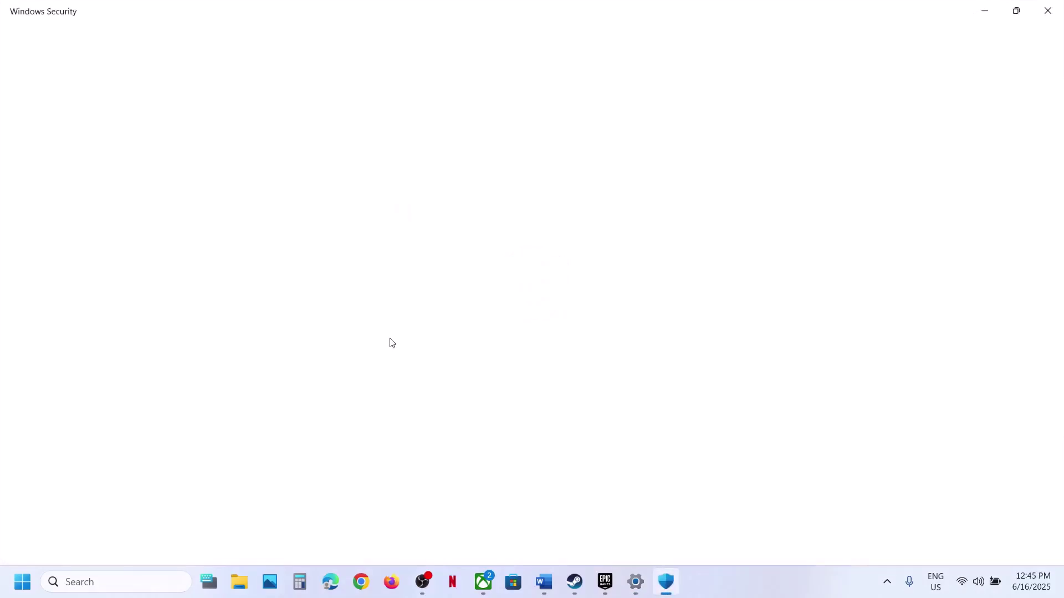
pyautogui.scroll(-2, 392, 342)
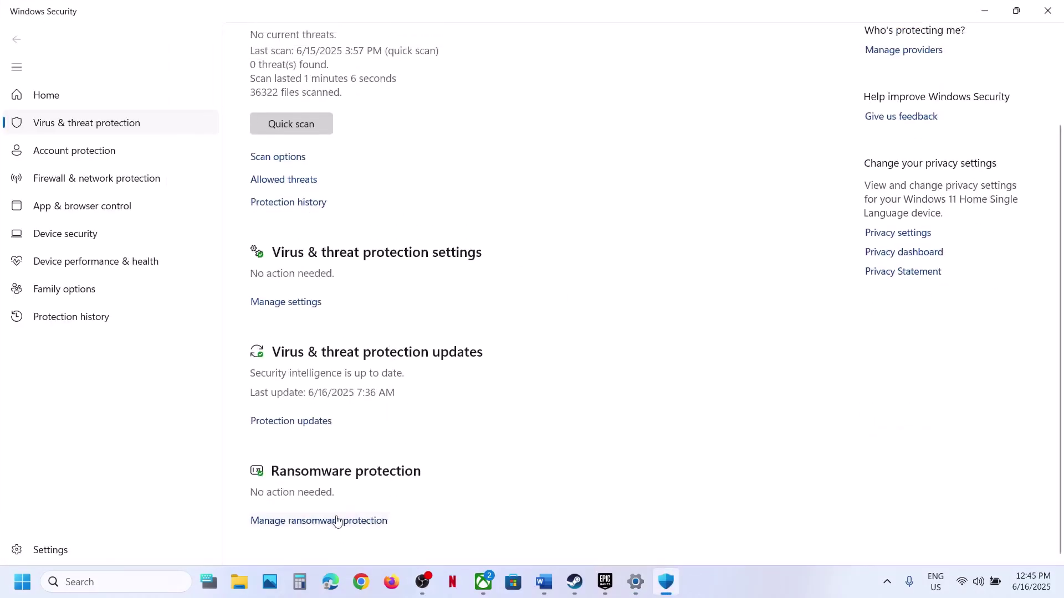
pyautogui.click(355, 523)
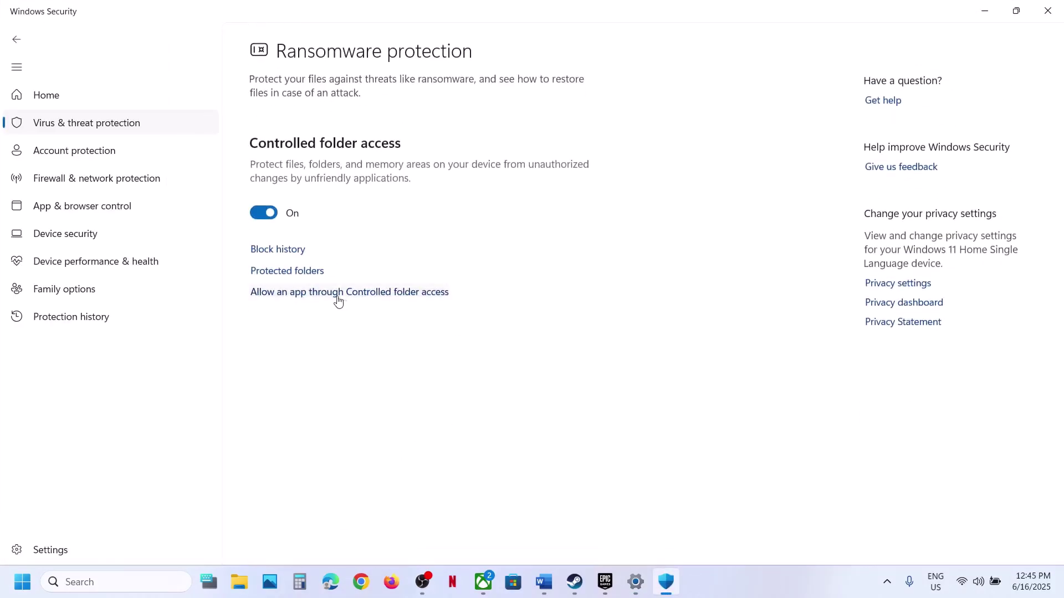
pyautogui.click(355, 295)
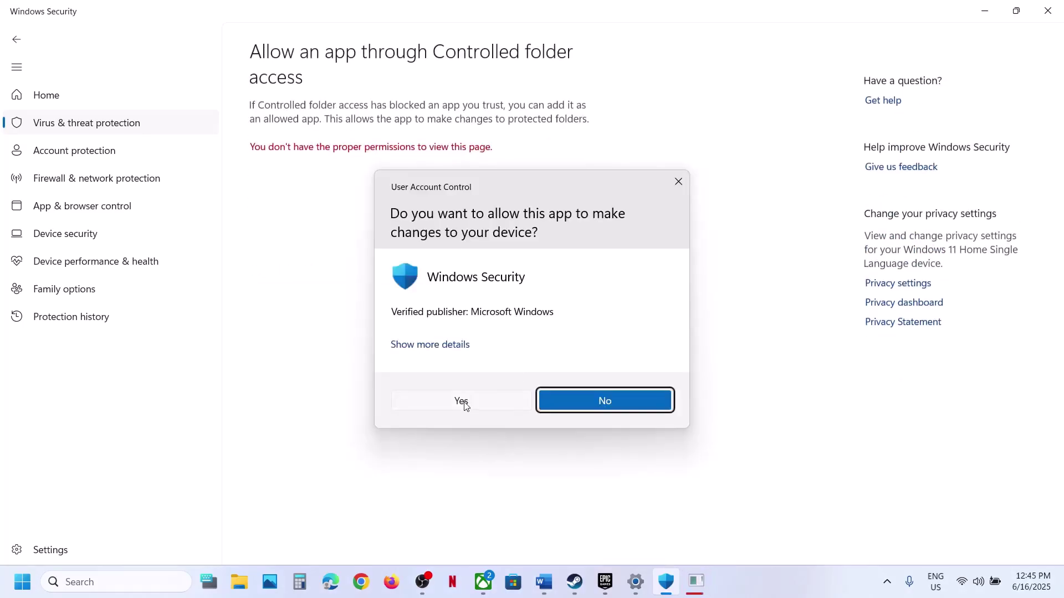
pyautogui.click(464, 405)
# Step: Add Borderlands3 from Borderlands 3\OakGame\Binaries\Win64 as an allowed app
pyautogui.click(348, 157)
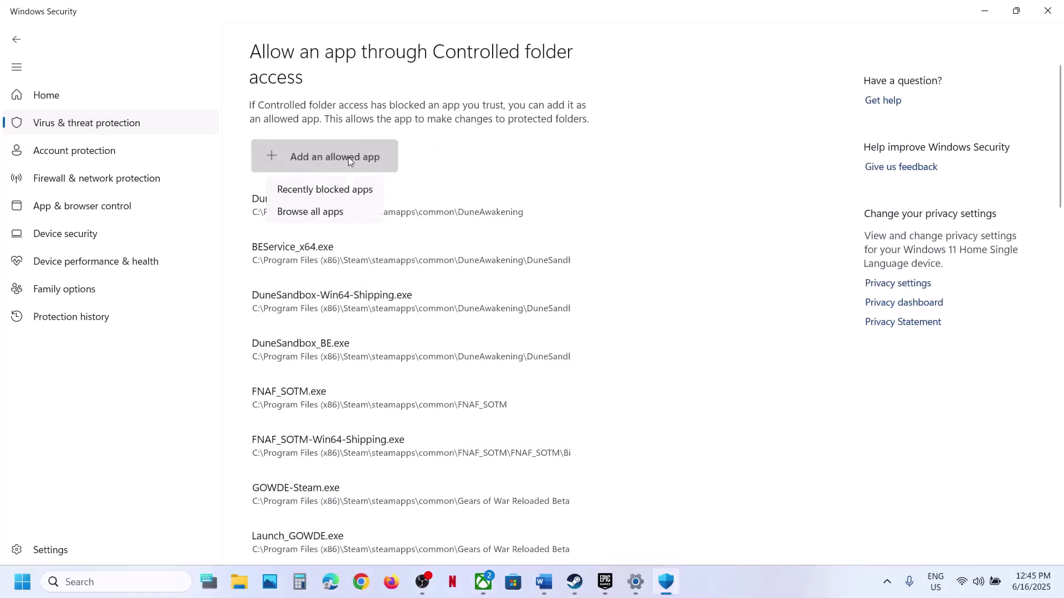
pyautogui.click(341, 211)
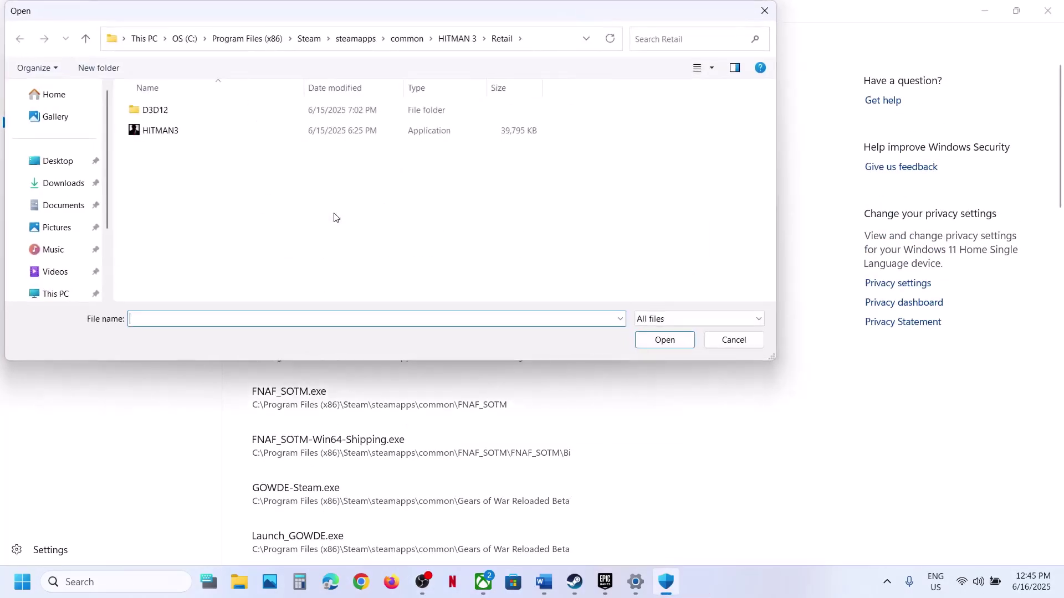
pyautogui.click(406, 38)
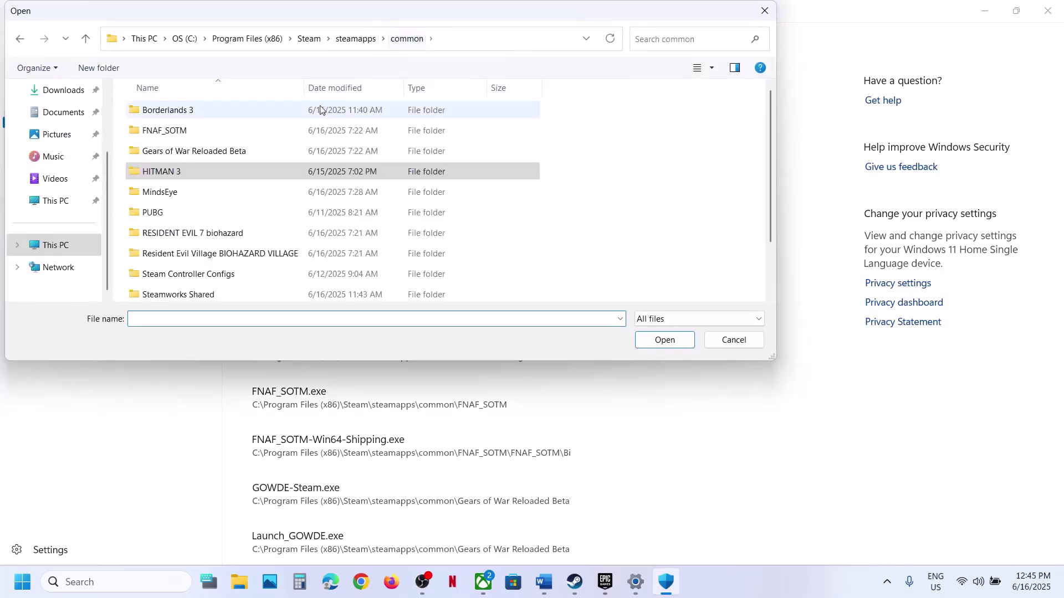
pyautogui.doubleClick(223, 115)
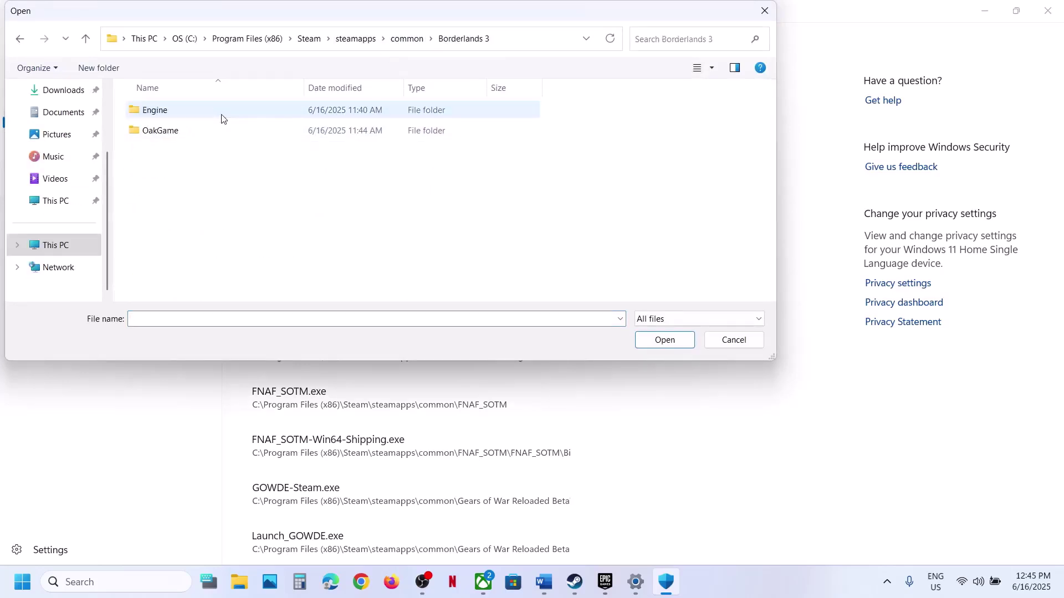
pyautogui.doubleClick(190, 132)
pyautogui.doubleClick(178, 113)
pyautogui.click(178, 112)
pyautogui.doubleClick(167, 133)
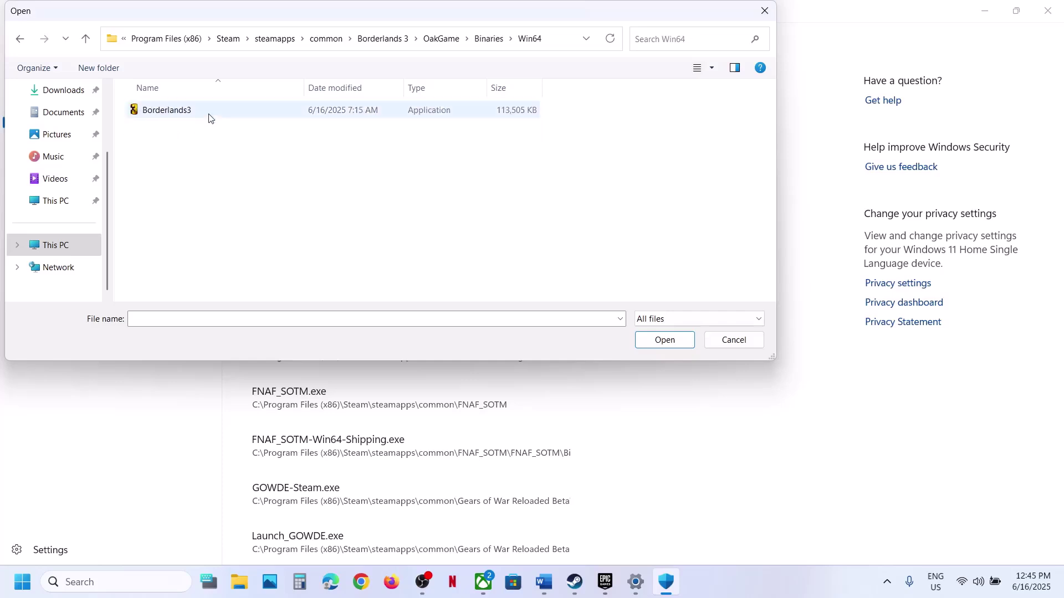
pyautogui.click(206, 116)
pyautogui.click(660, 339)
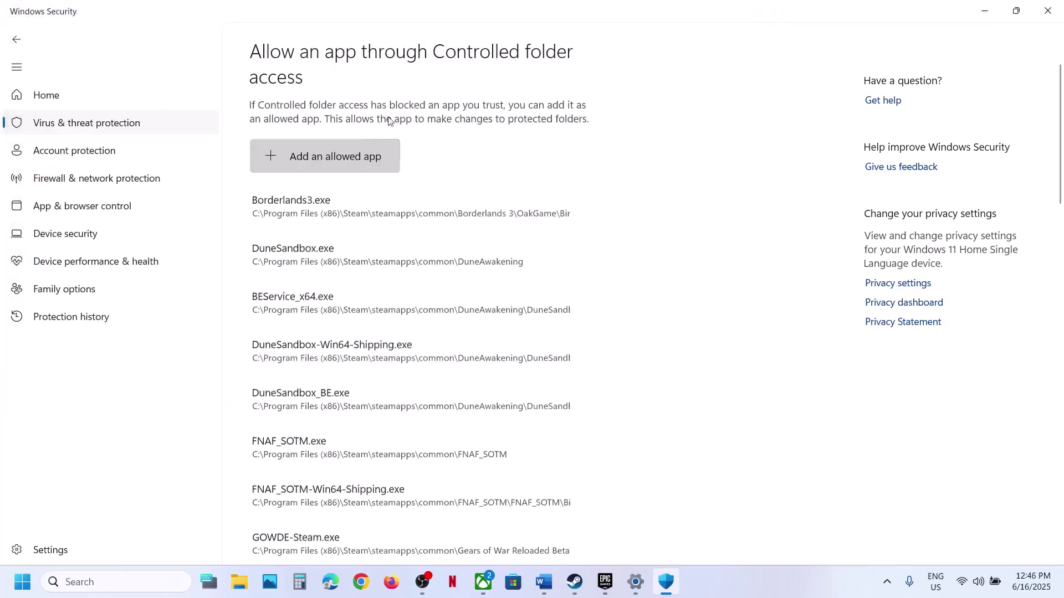
# Step: Start adding another allowed app and browse into Borderlands 3\Engine\Binaries\Win64
pyautogui.click(340, 146)
pyautogui.click(332, 212)
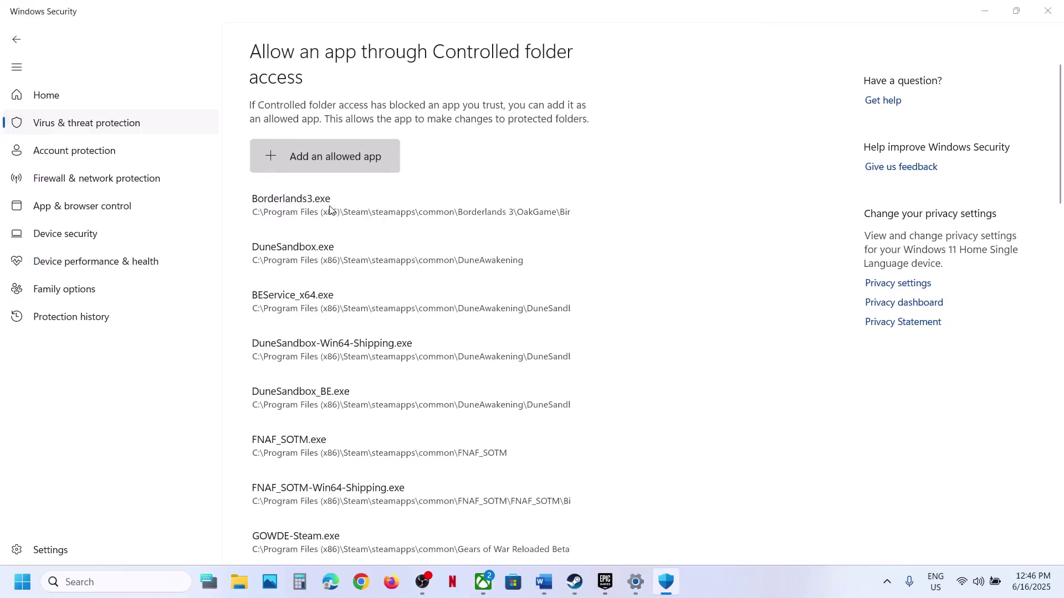
pyautogui.click(89, 41)
pyautogui.click(88, 41)
pyautogui.click(89, 41)
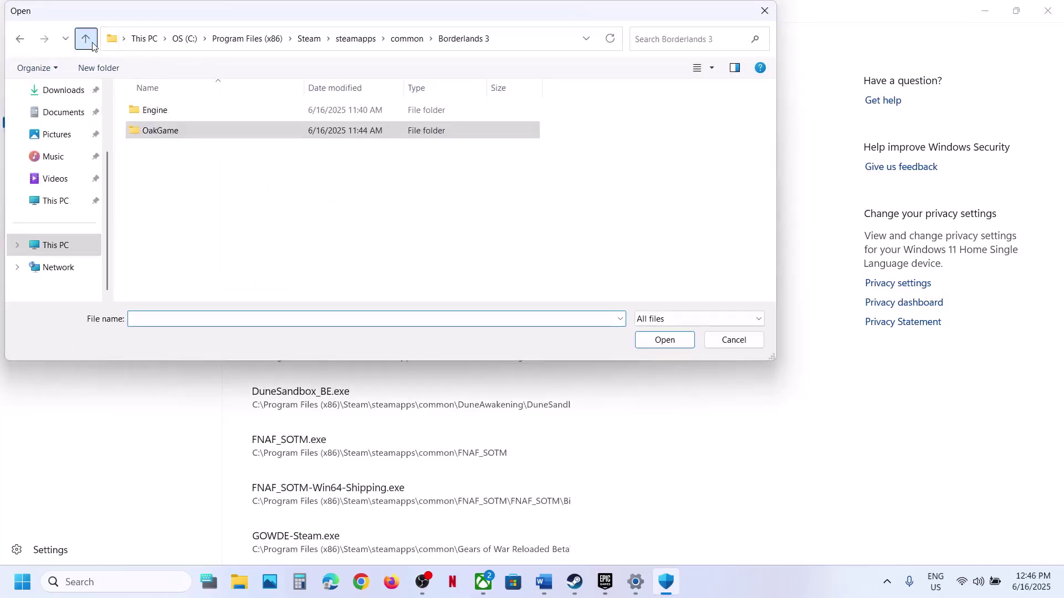
pyautogui.doubleClick(179, 112)
pyautogui.doubleClick(166, 113)
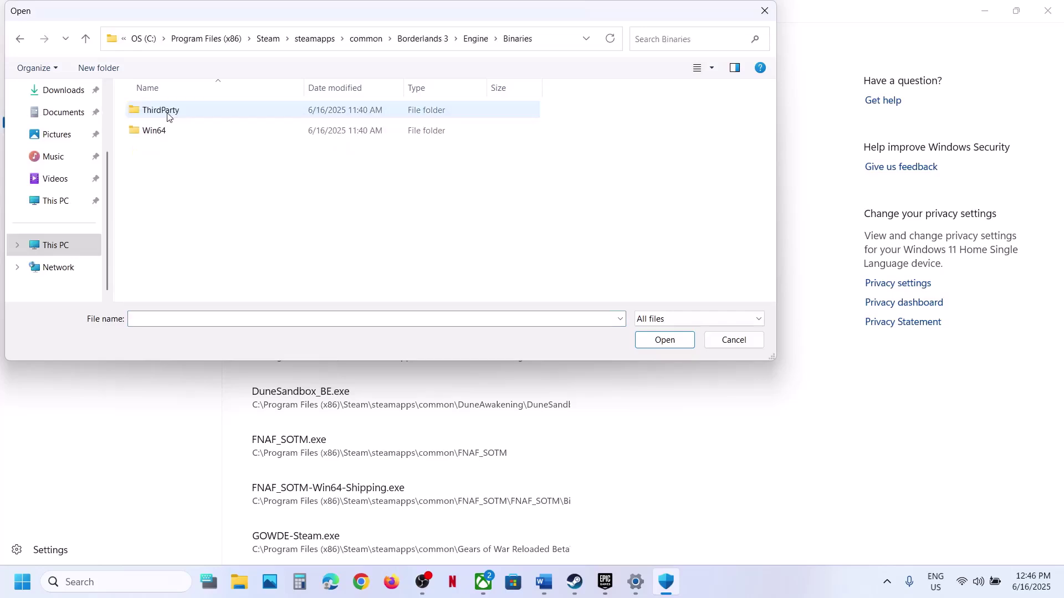
pyautogui.doubleClick(151, 130)
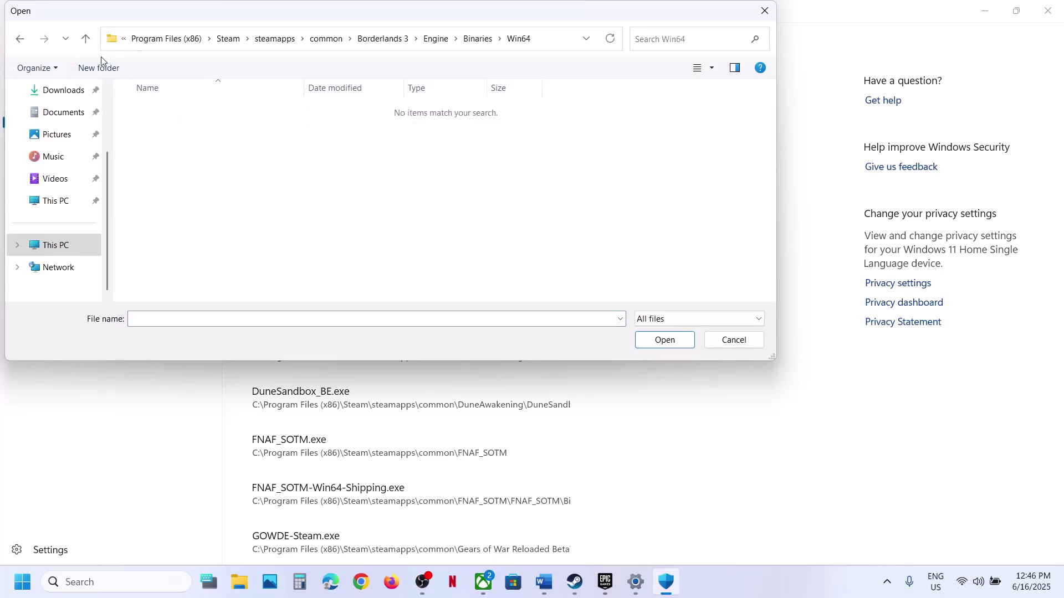
# Step: Return to OakGame\Binaries\Win64, then close the file picker without adding anything
pyautogui.click(90, 42)
pyautogui.click(90, 42)
pyautogui.click(90, 42)
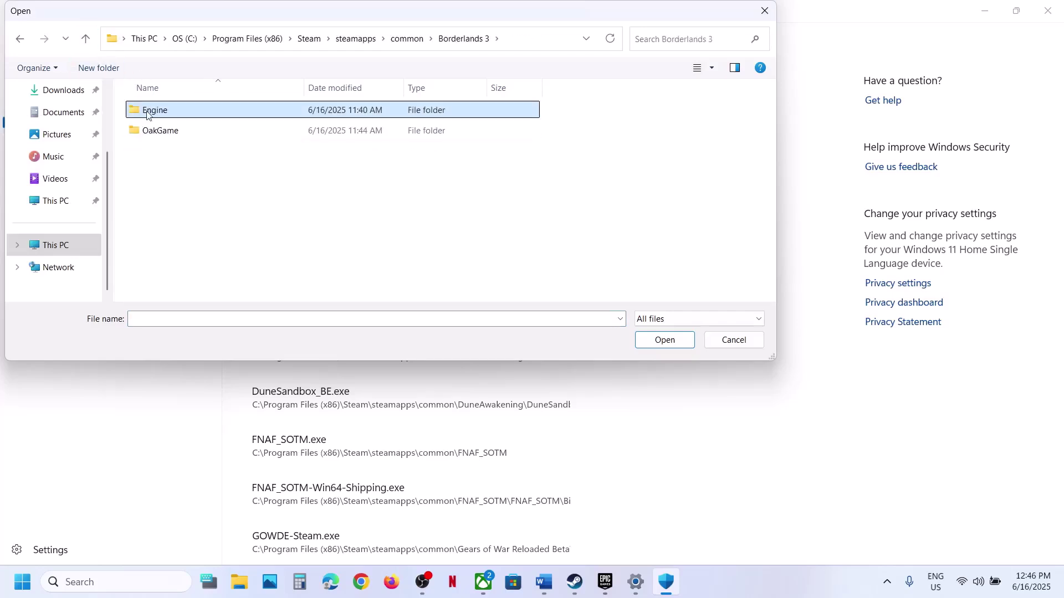
pyautogui.click(148, 129)
pyautogui.doubleClick(149, 129)
pyautogui.doubleClick(172, 114)
pyautogui.doubleClick(164, 131)
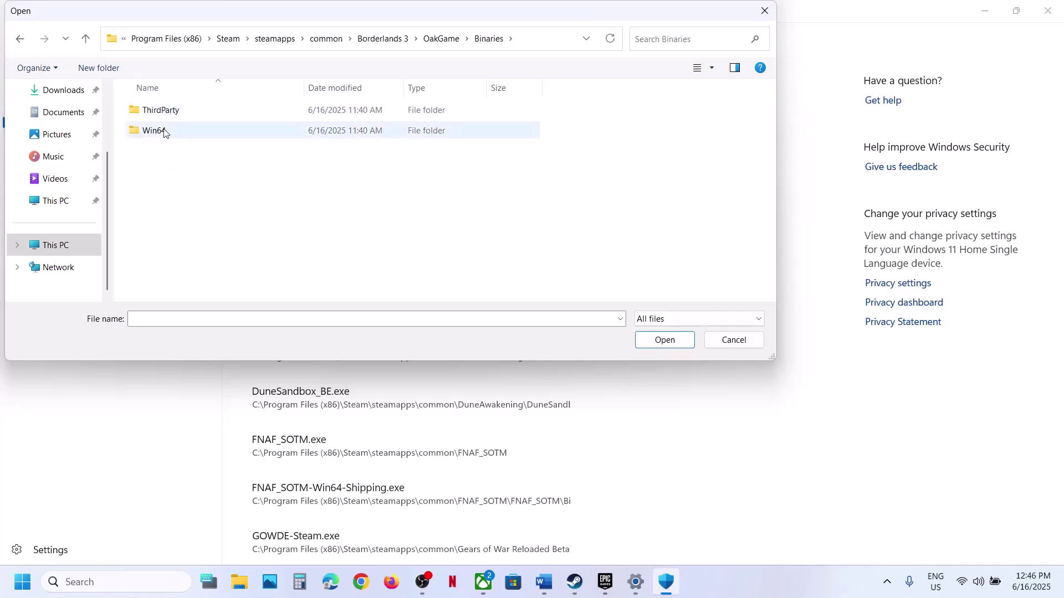
pyautogui.click(764, 10)
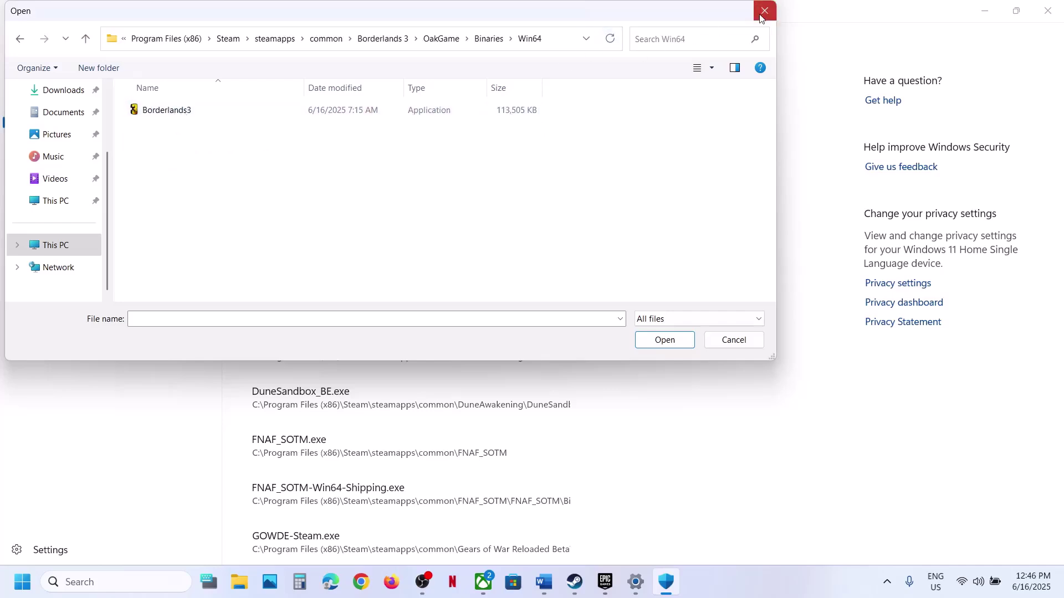
# Step: Open Control Panel's firewall allowed apps list and unlock it with Change settings
pyautogui.click(78, 581)
pyautogui.write('control')
pyautogui.press('Return')
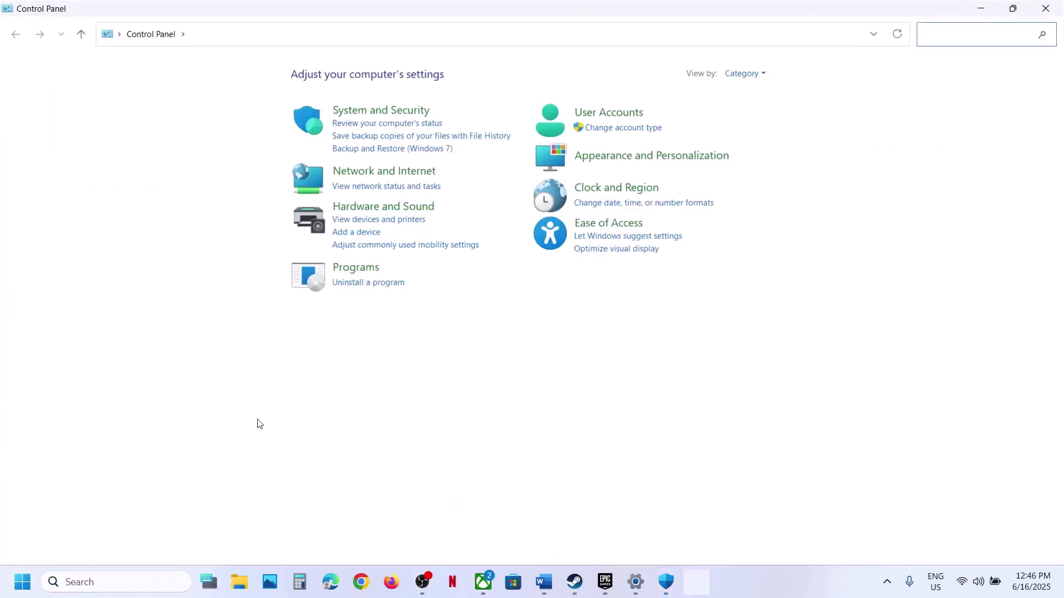
pyautogui.click(380, 114)
pyautogui.click(244, 123)
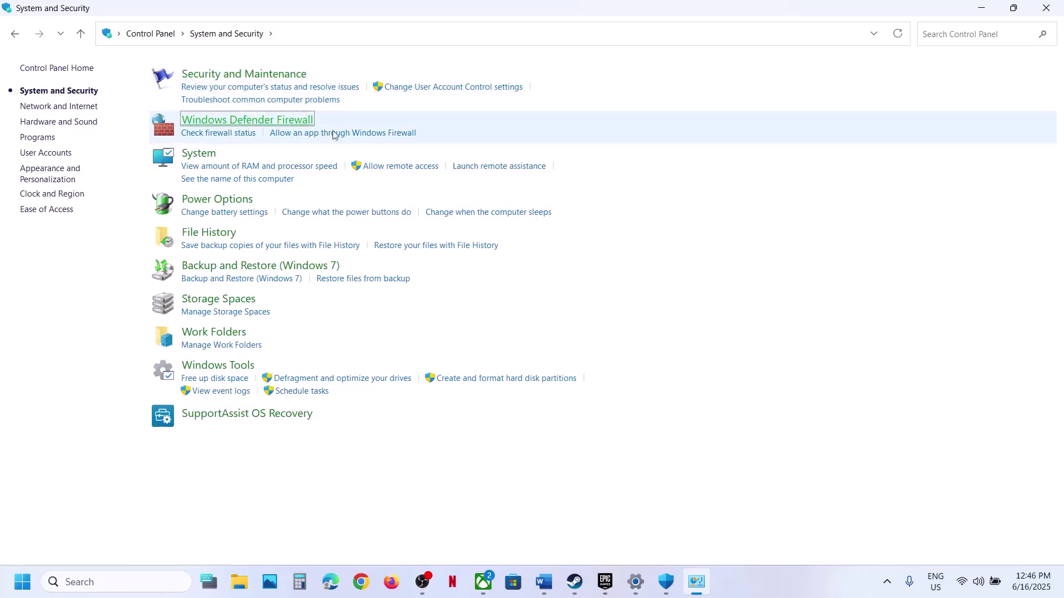
pyautogui.click(64, 109)
pyautogui.click(686, 108)
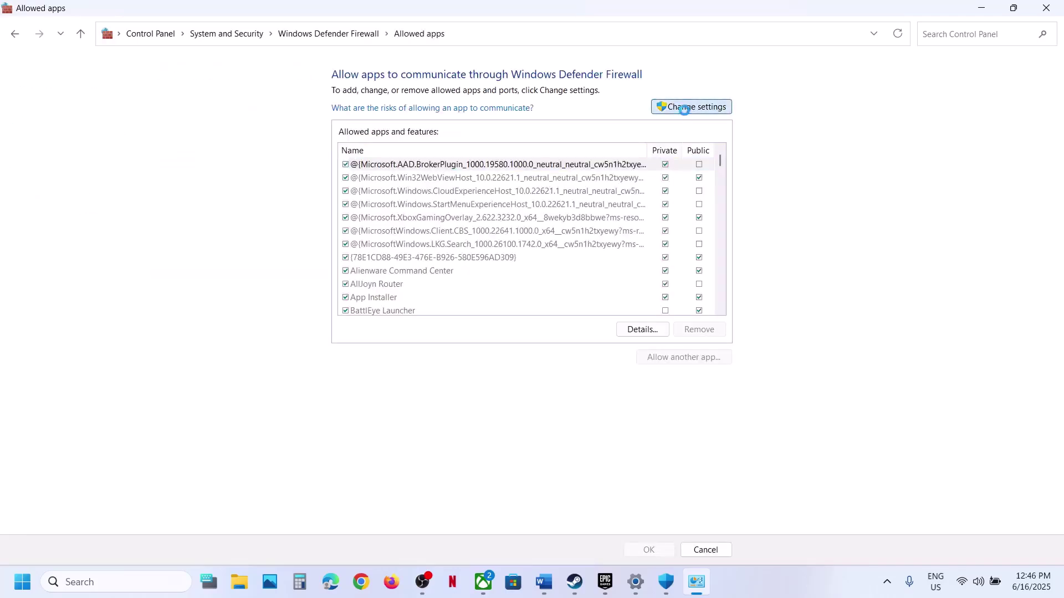
# Step: Browse to Borderlands 3\OakGame\Binaries\Win64\Borderlands3 in the Add an app dialog
pyautogui.click(688, 358)
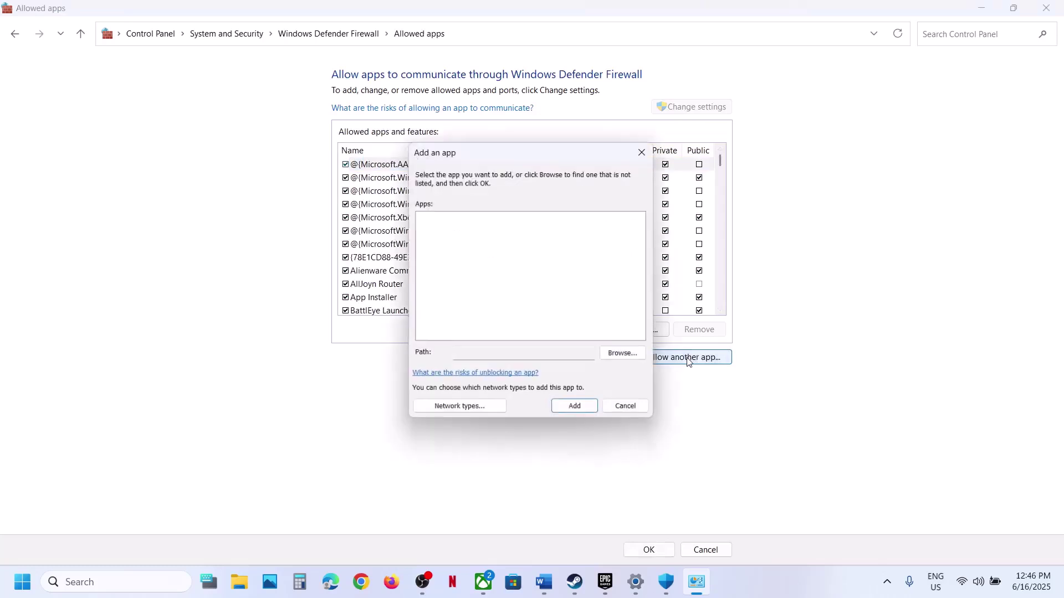
pyautogui.click(622, 353)
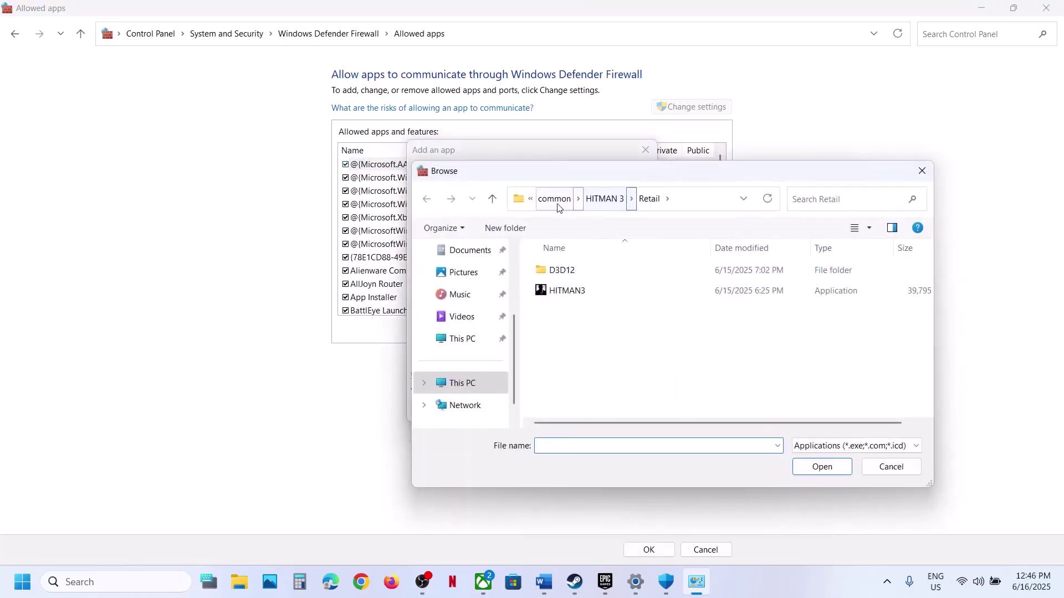
pyautogui.click(554, 200)
pyautogui.doubleClick(578, 271)
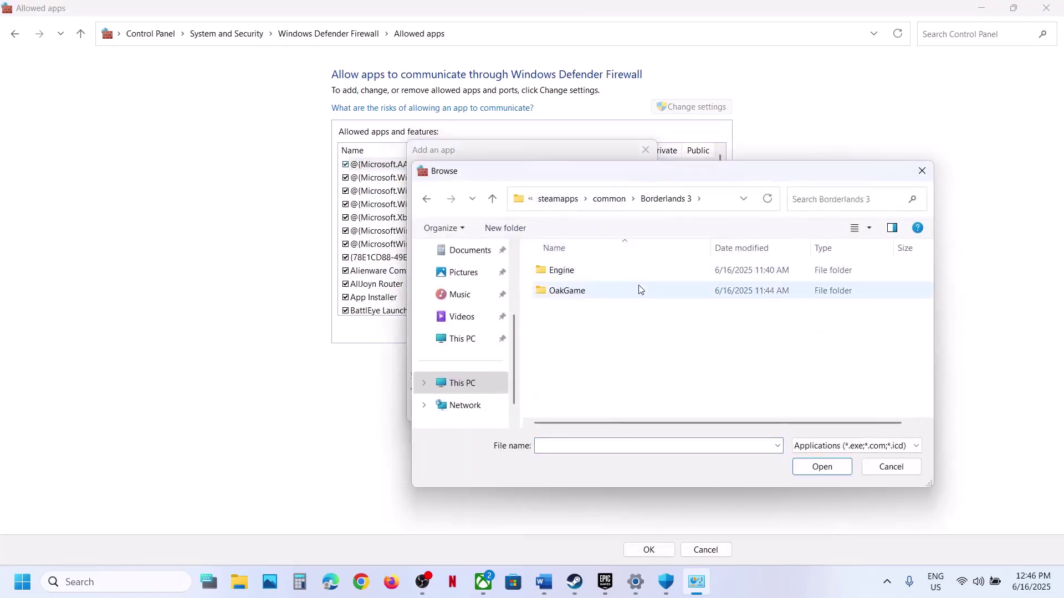
pyautogui.doubleClick(586, 293)
pyautogui.doubleClick(577, 272)
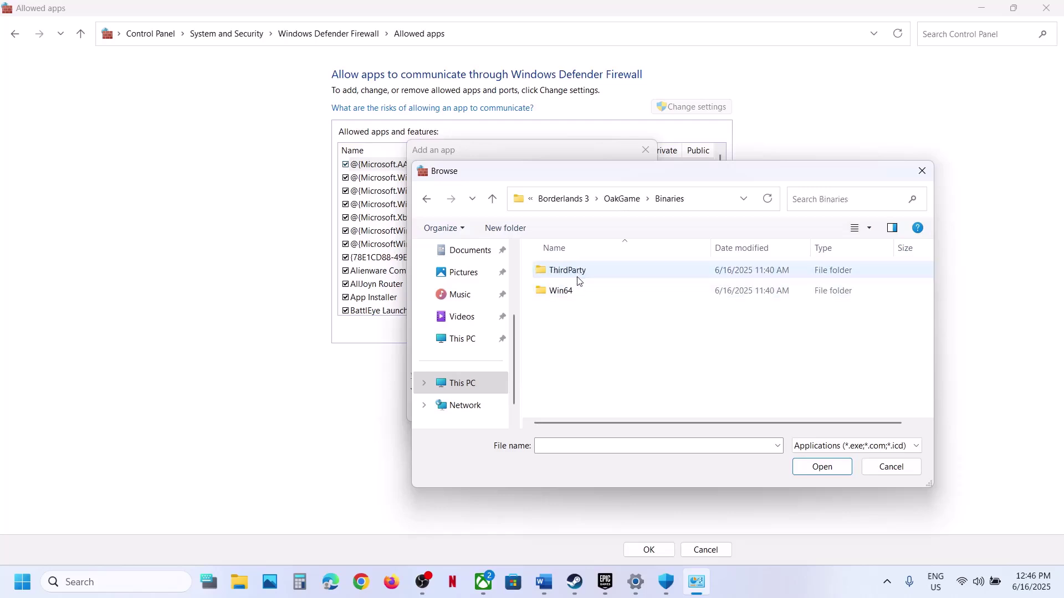
pyautogui.doubleClick(565, 293)
pyautogui.click(576, 272)
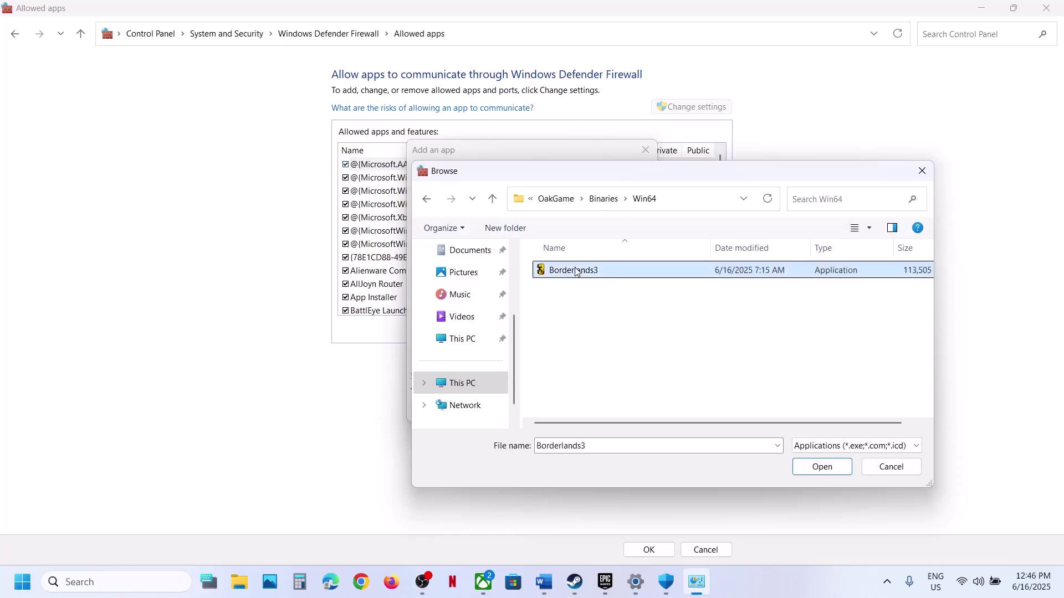
pyautogui.click(827, 467)
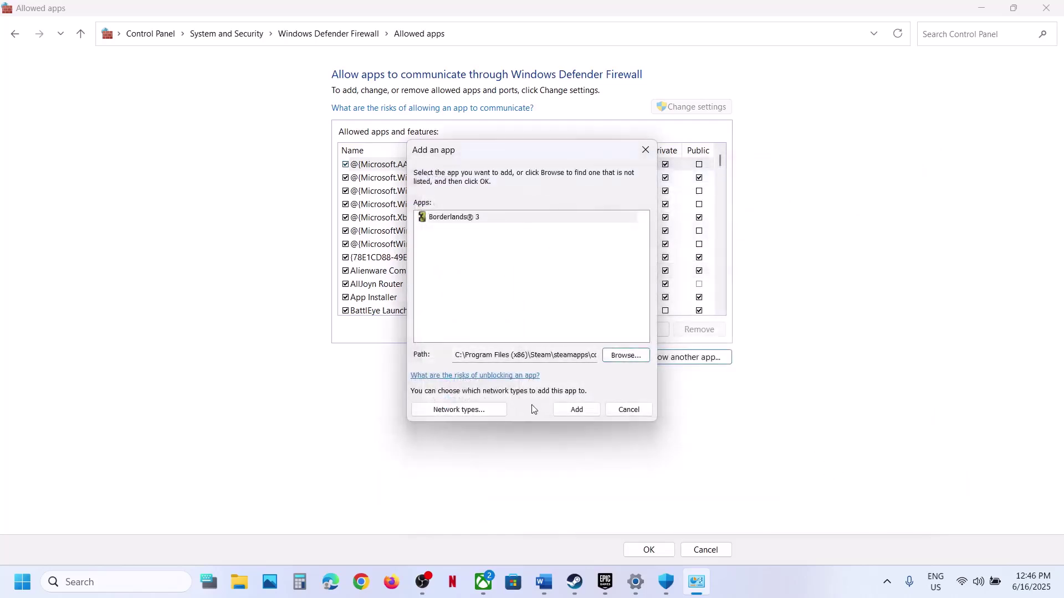
# Step: Add Borderlands 3, dismiss the 'already in the list' error, and close the Add an app dialog
pyautogui.click(577, 411)
pyautogui.click(609, 341)
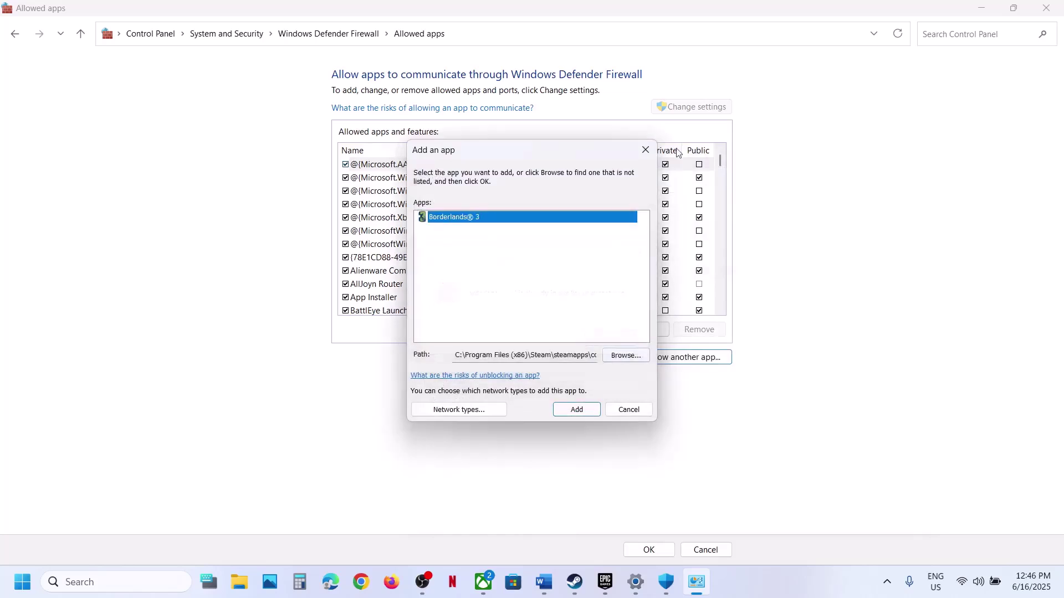
pyautogui.click(646, 150)
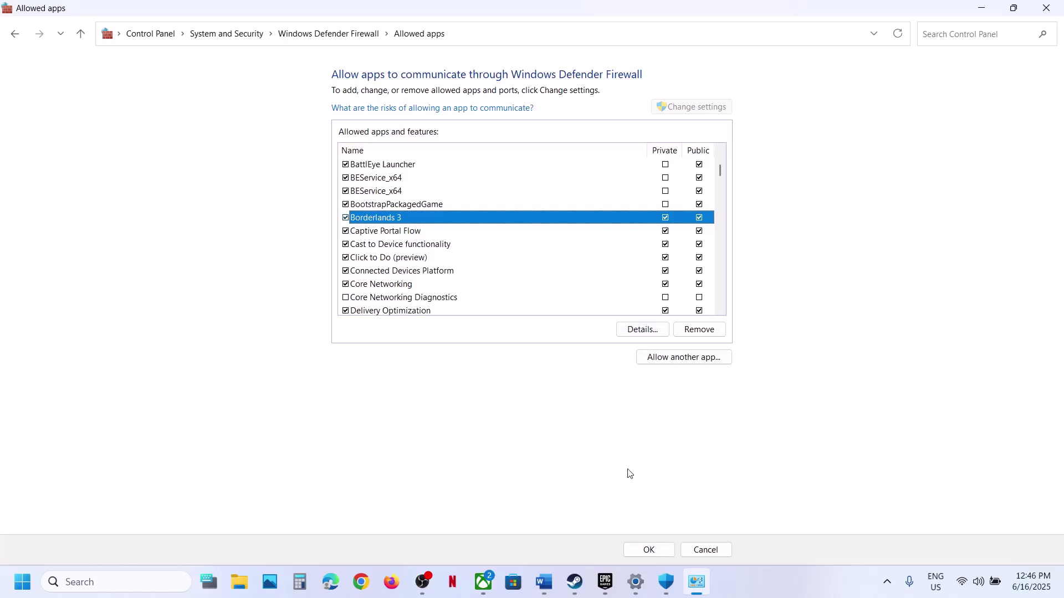
pyautogui.click(680, 360)
pyautogui.click(634, 358)
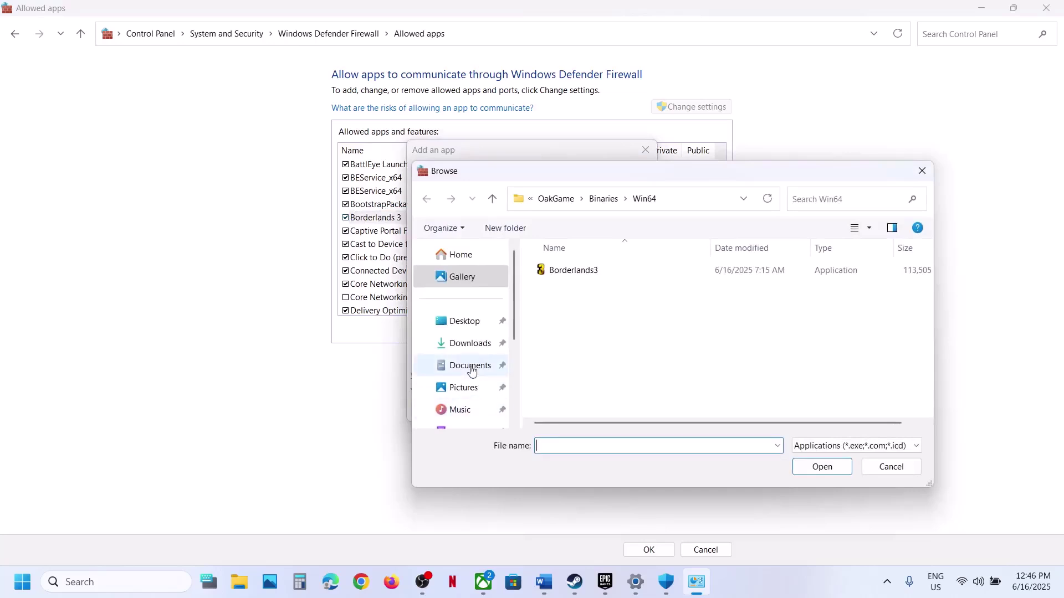
pyautogui.scroll(-3, 476, 360)
pyautogui.click(475, 320)
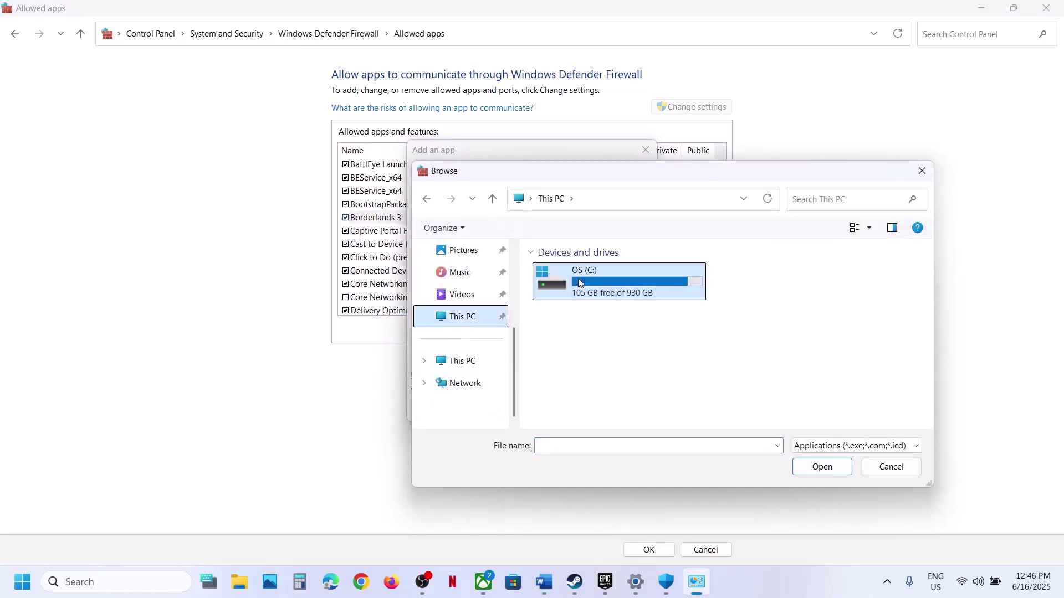
pyautogui.doubleClick(609, 280)
pyautogui.scroll(-3, 580, 283)
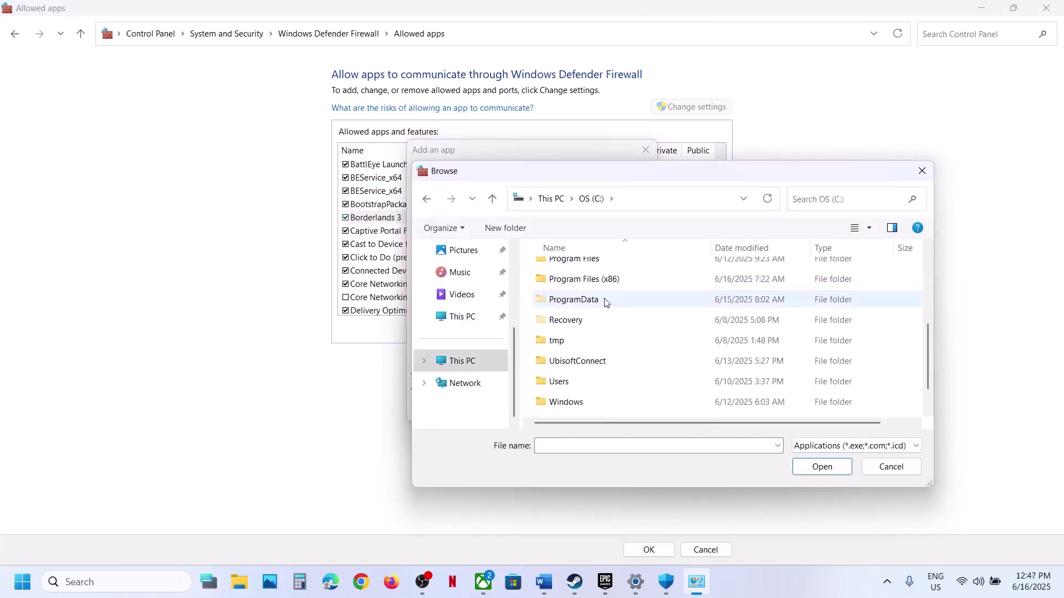
pyautogui.scroll(2, 605, 301)
pyautogui.doubleClick(605, 302)
pyautogui.scroll(-2, 601, 305)
pyautogui.scroll(1, 593, 301)
pyautogui.scroll(-1, 563, 315)
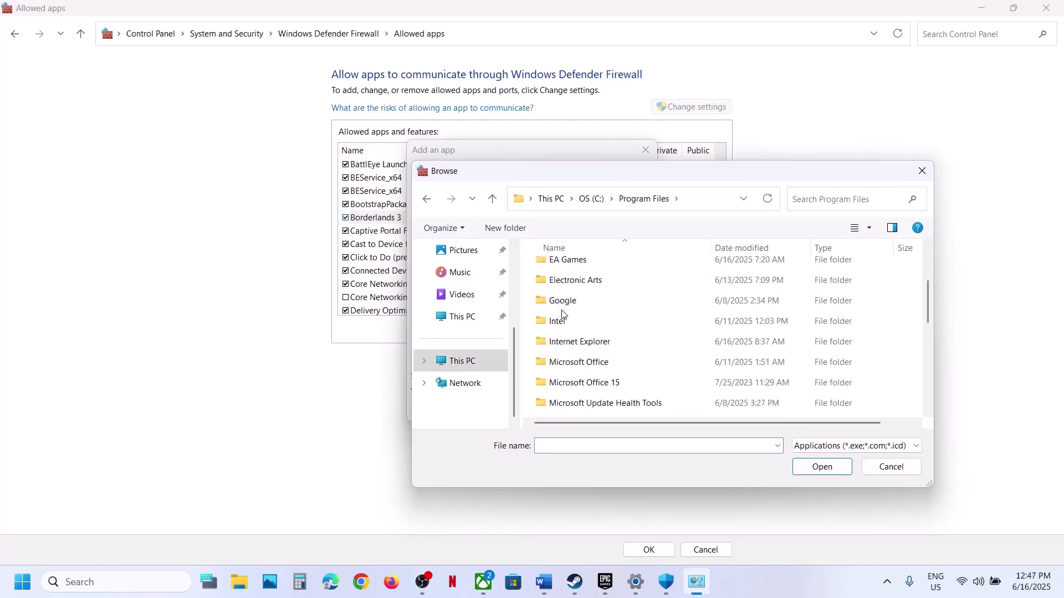
pyautogui.click(492, 198)
pyautogui.scroll(-2, 618, 339)
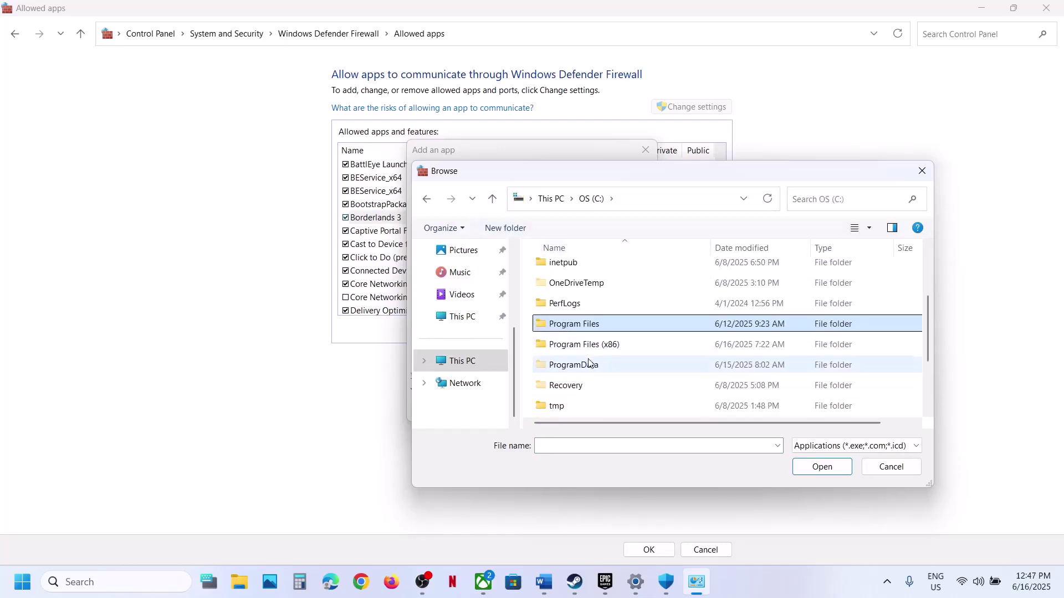
pyautogui.doubleClick(598, 349)
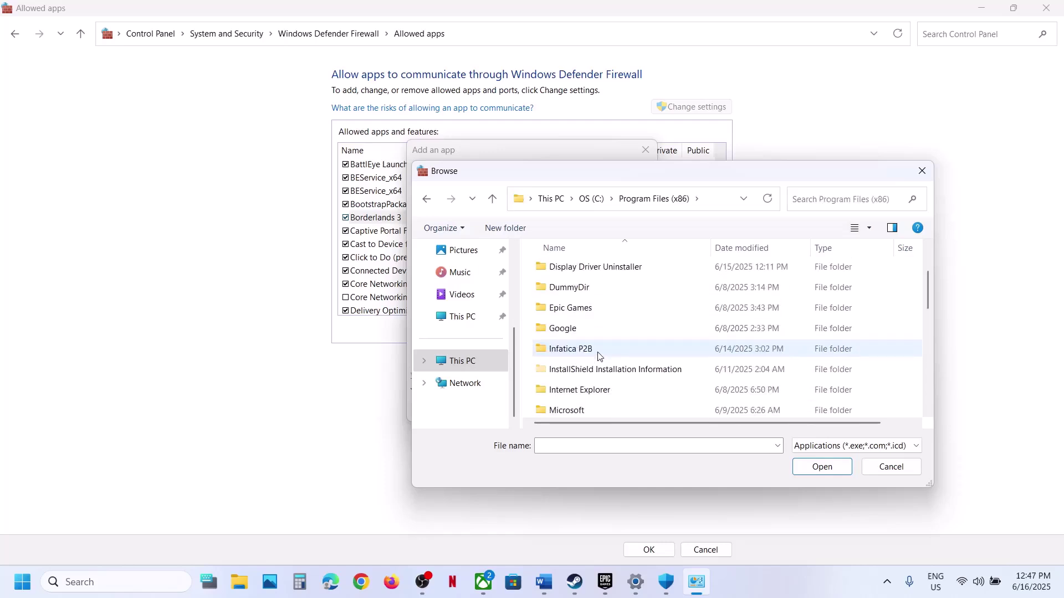
pyautogui.doubleClick(588, 313)
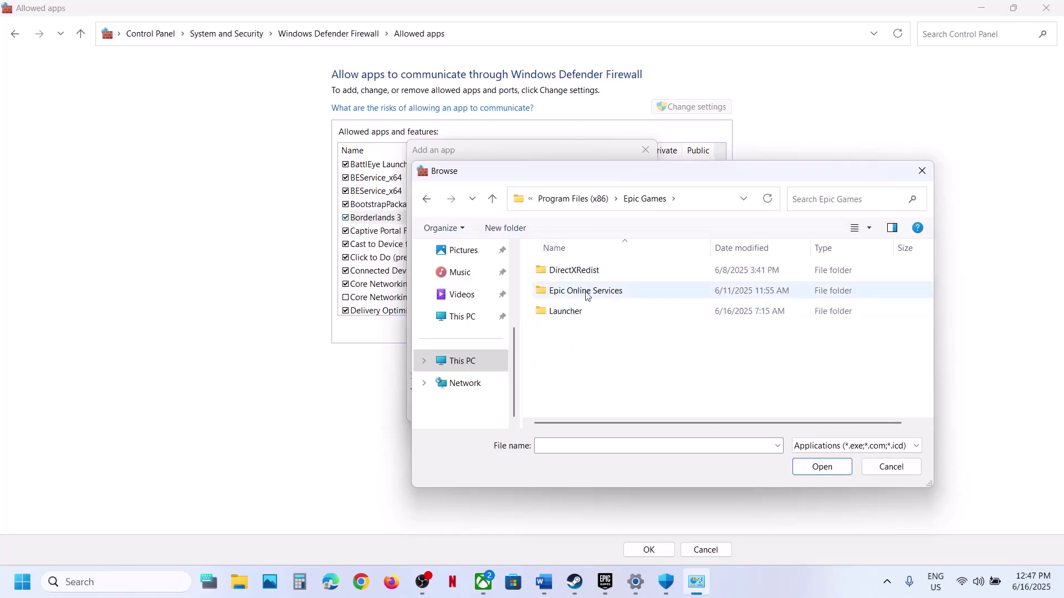
pyautogui.click(492, 198)
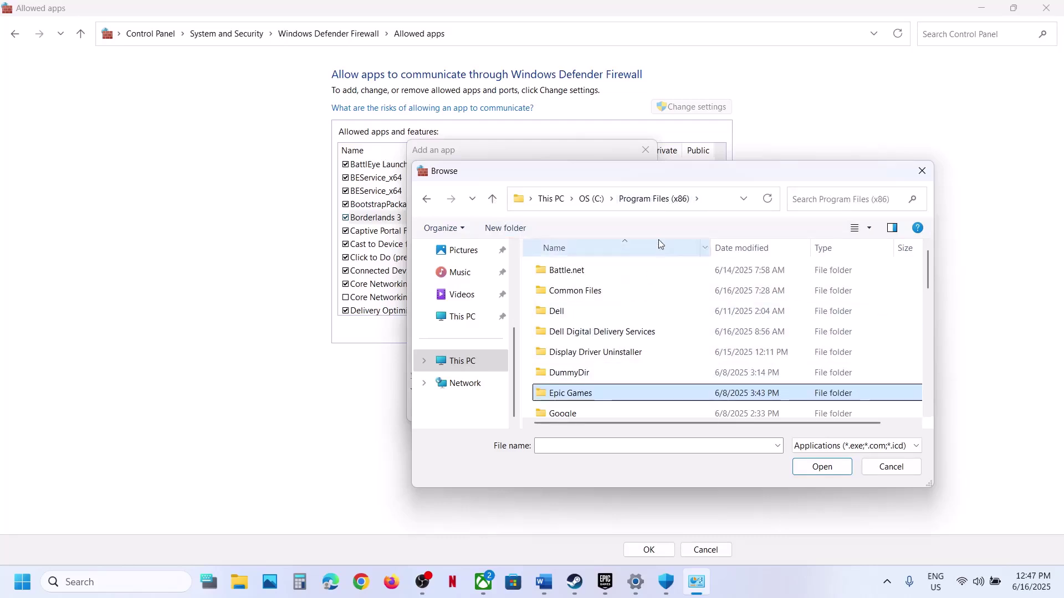
pyautogui.click(492, 198)
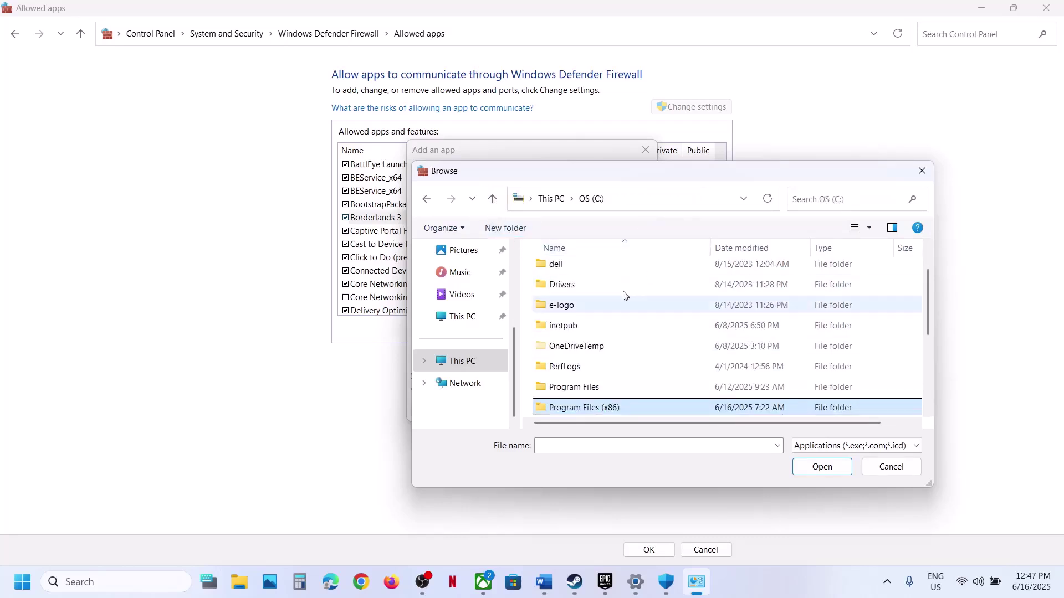
pyautogui.click(922, 170)
pyautogui.click(633, 409)
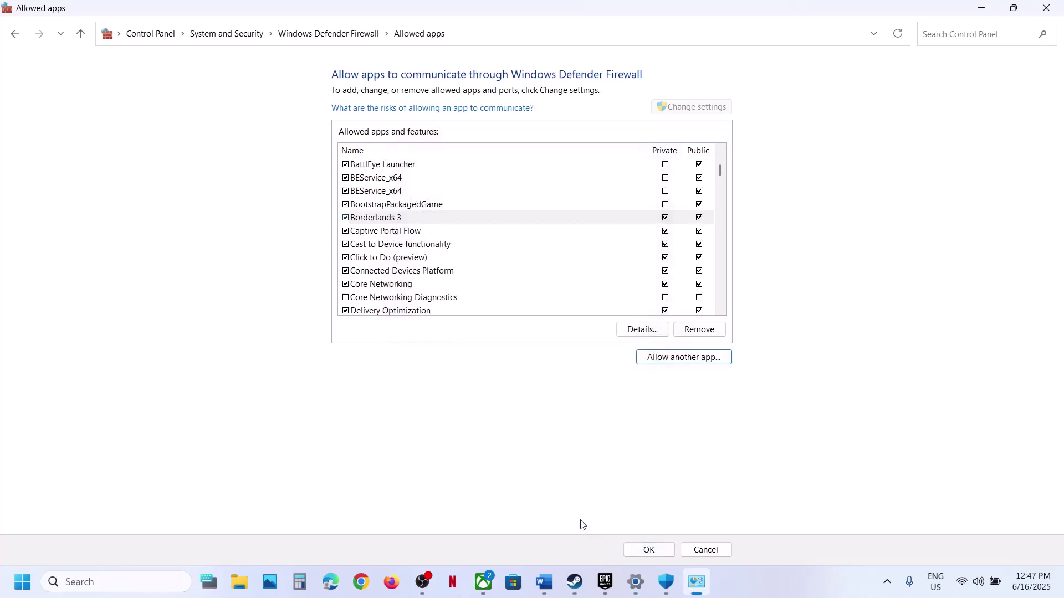
# Step: Scroll the Word guide to Step 2, highlighting the clean driver install heading and NVIDIA and AMD links
pyautogui.click(544, 582)
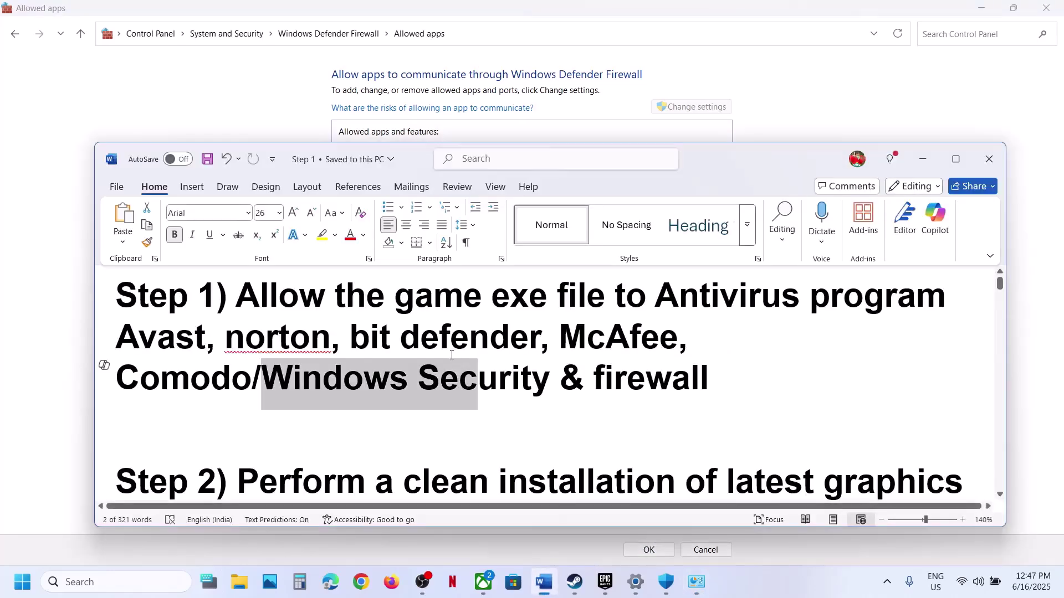
pyautogui.scroll(-3, 451, 355)
pyautogui.moveTo(267, 381); pyautogui.dragTo(373, 409)
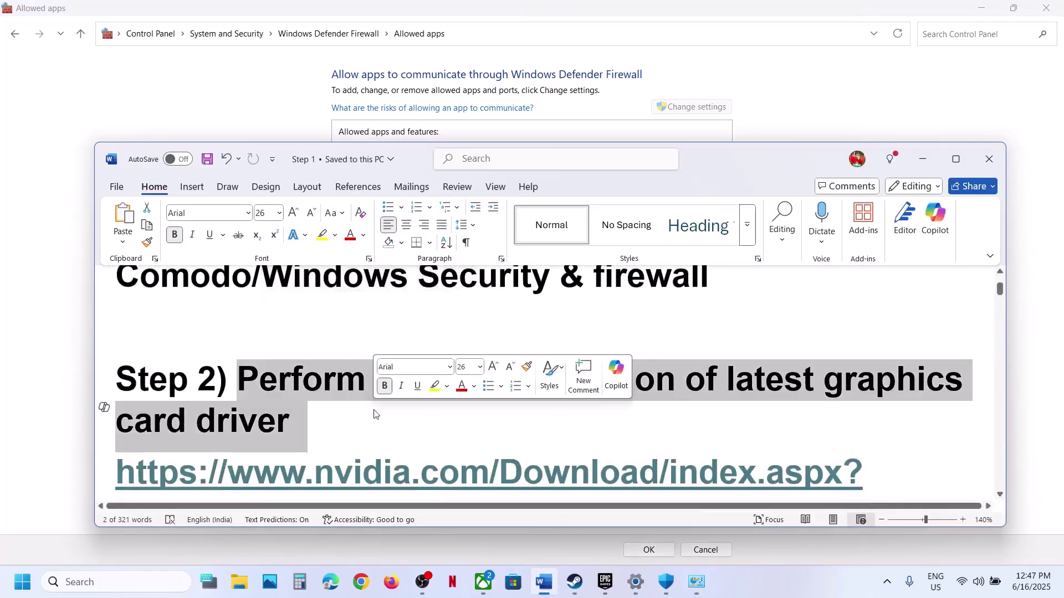
pyautogui.scroll(-2, 374, 412)
pyautogui.moveTo(301, 420); pyautogui.dragTo(403, 438)
pyautogui.scroll(-1, 403, 440)
pyautogui.moveTo(278, 458); pyautogui.dragTo(558, 460)
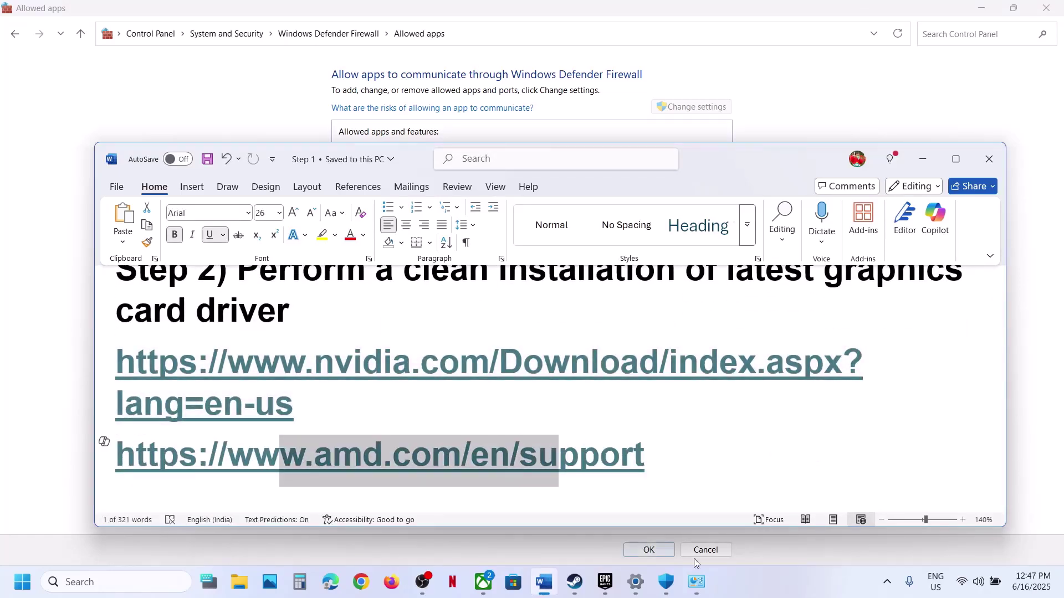
pyautogui.click(743, 592)
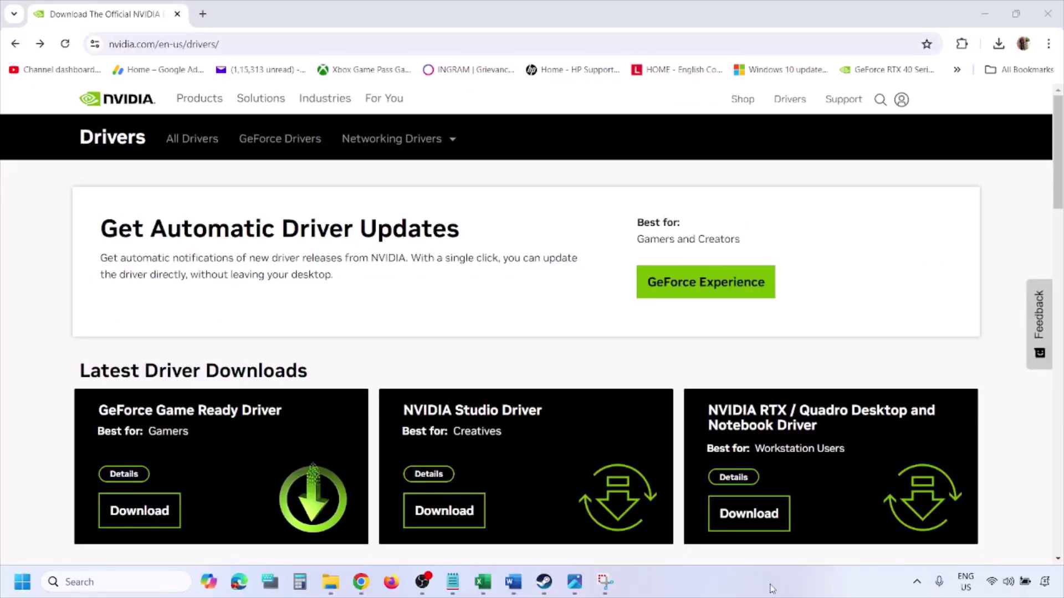
# Step: Run NVIDIA's Manual Driver Search with Windows 11 kept as the operating system
pyautogui.scroll(-8, 248, 338)
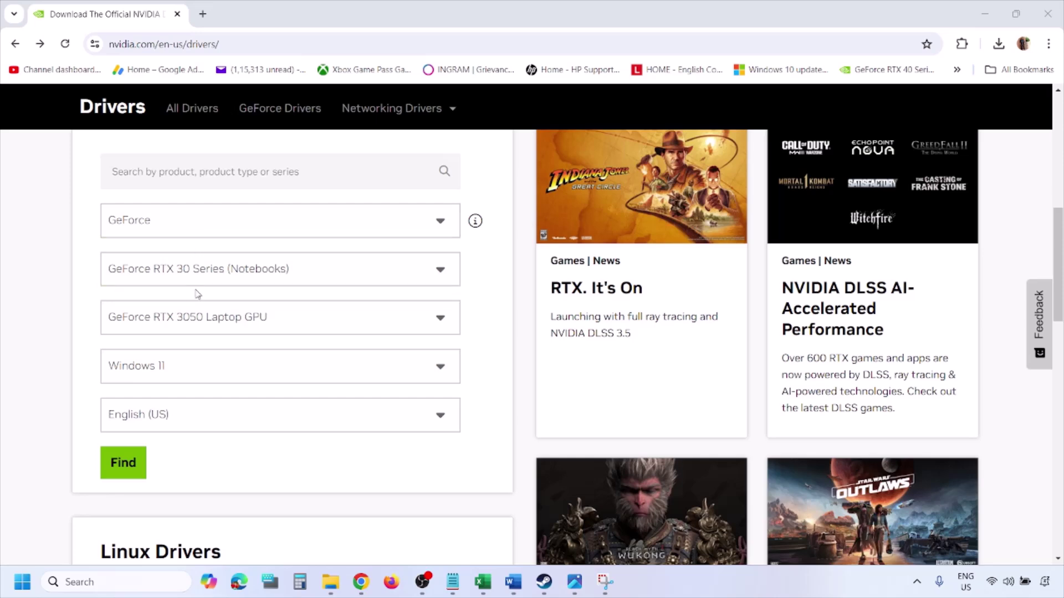
pyautogui.click(176, 369)
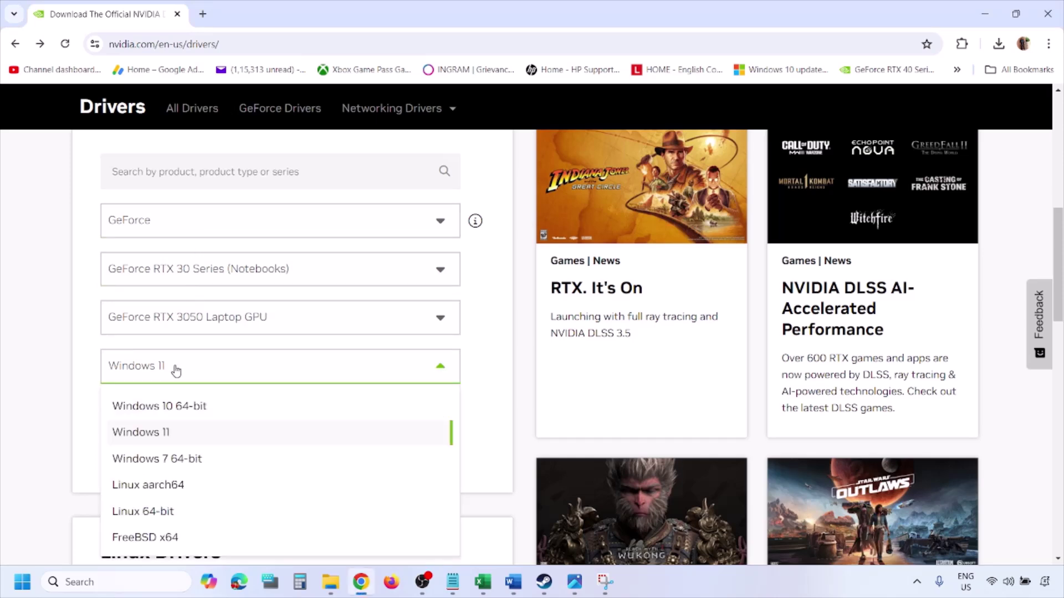
pyautogui.click(156, 438)
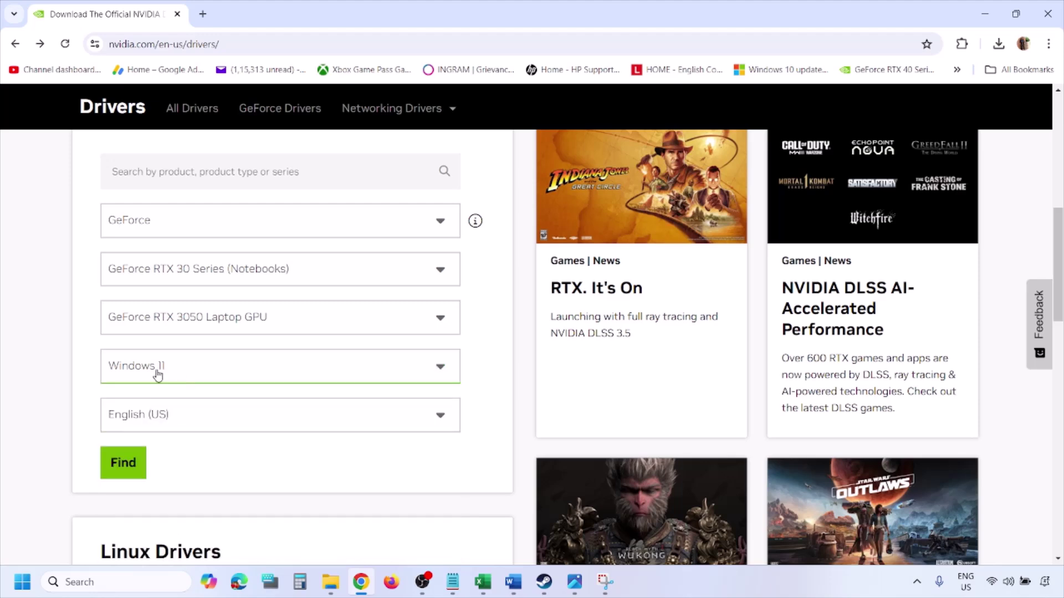
pyautogui.click(124, 463)
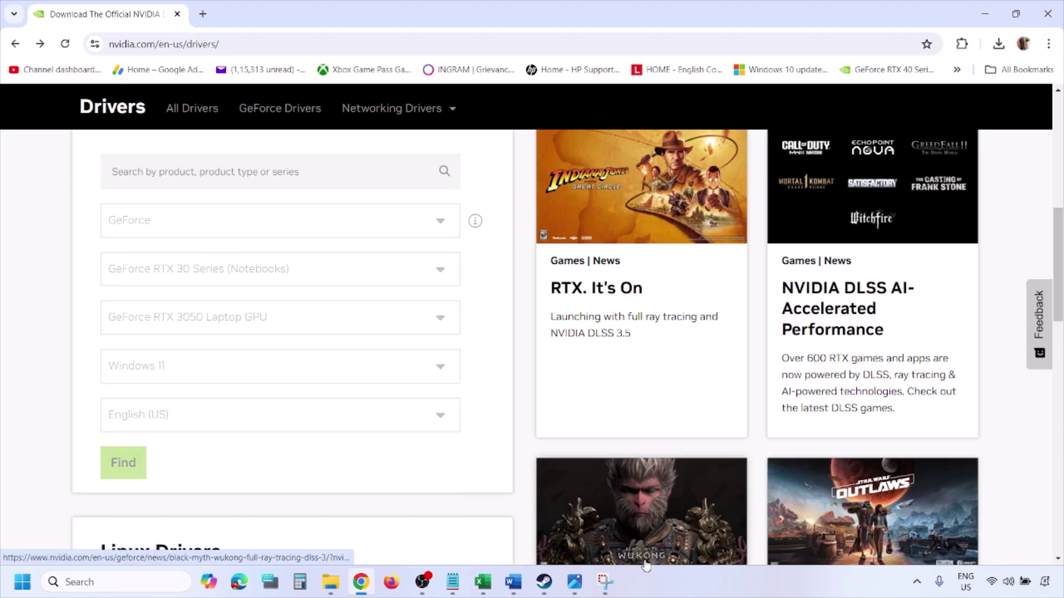
pyautogui.click(575, 582)
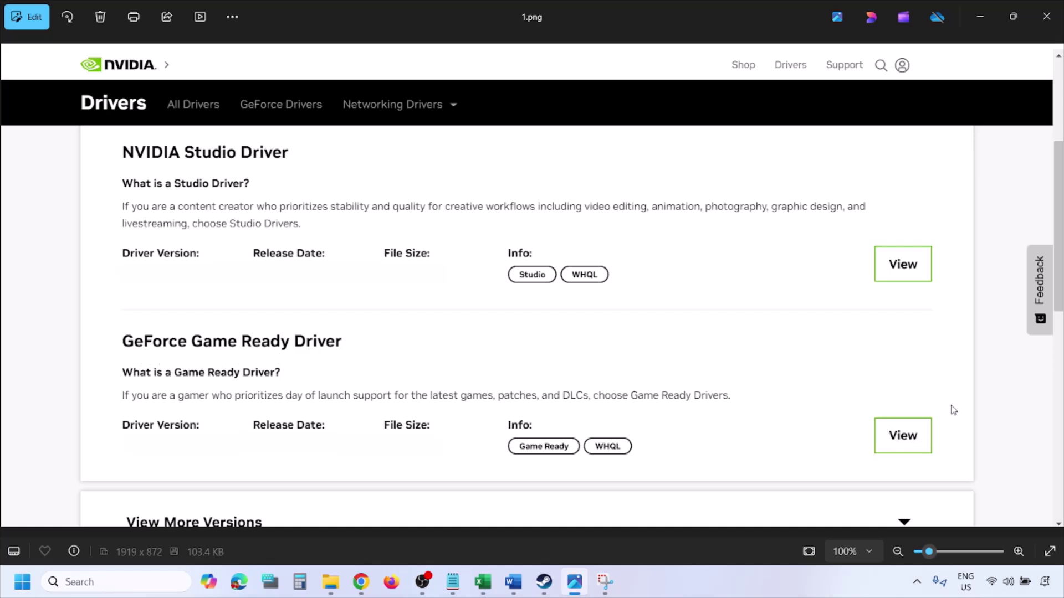
# Step: Page through the driver screenshots in Photos from 1.png to 5.png
pyautogui.press('Right')
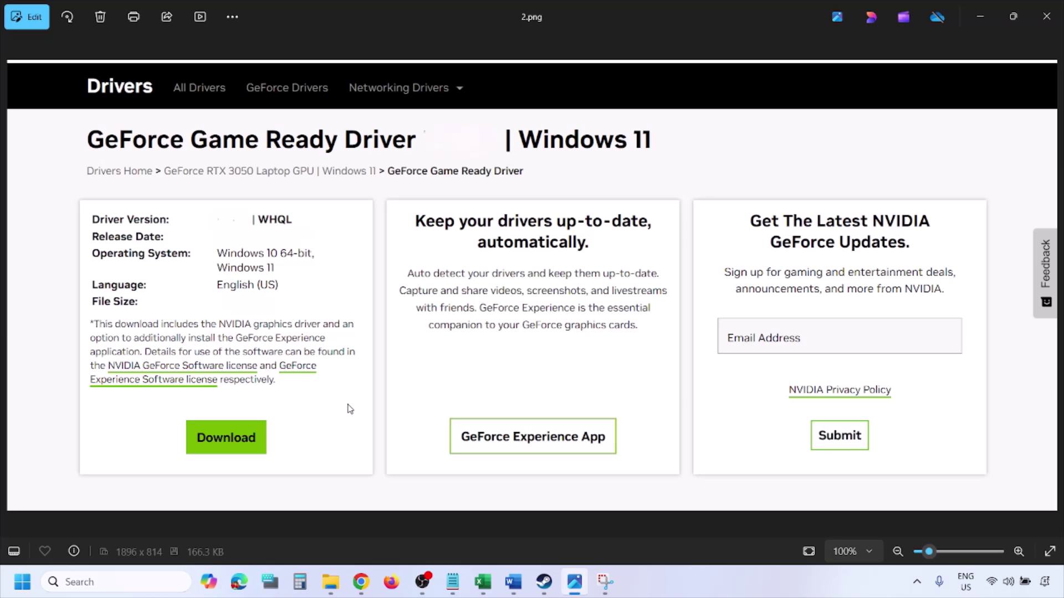
pyautogui.press('Right')
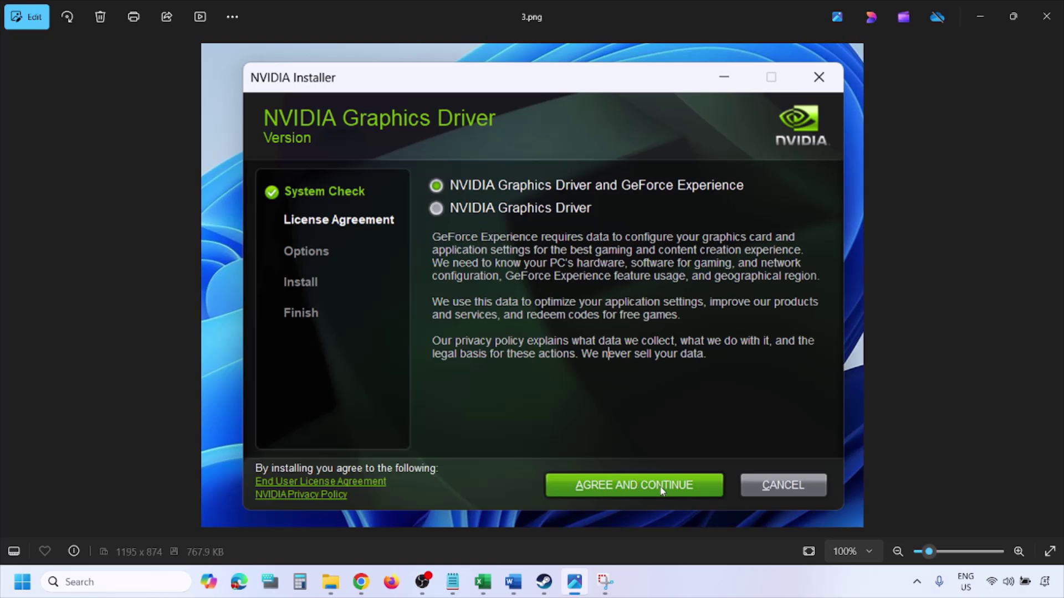
pyautogui.press('Right')
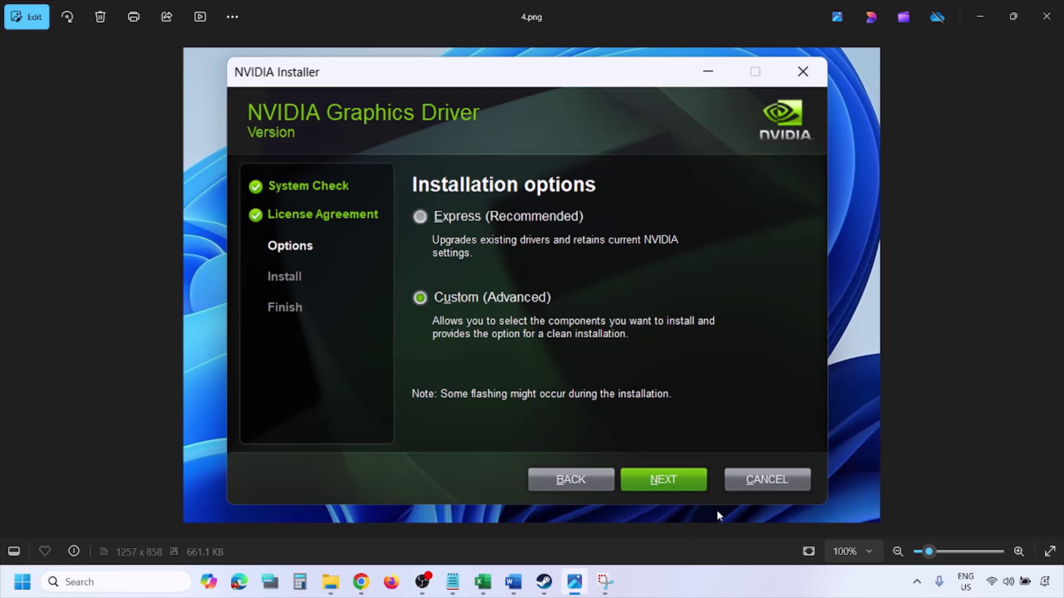
pyautogui.press('Right')
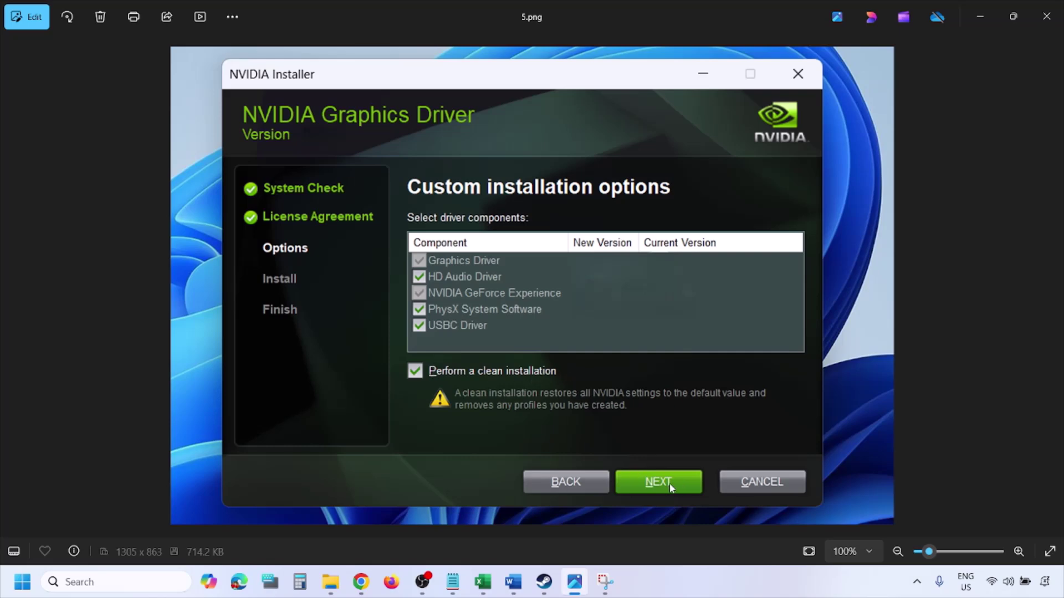
pyautogui.click(22, 582)
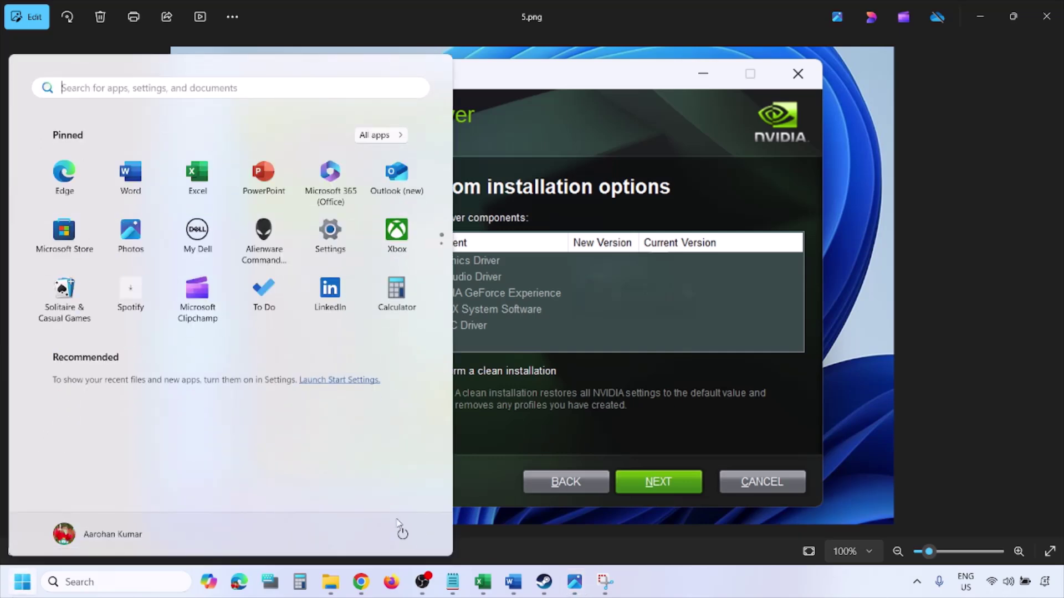
# Step: Return to the Word guide and select the full NVIDIA driver download link
pyautogui.click(404, 535)
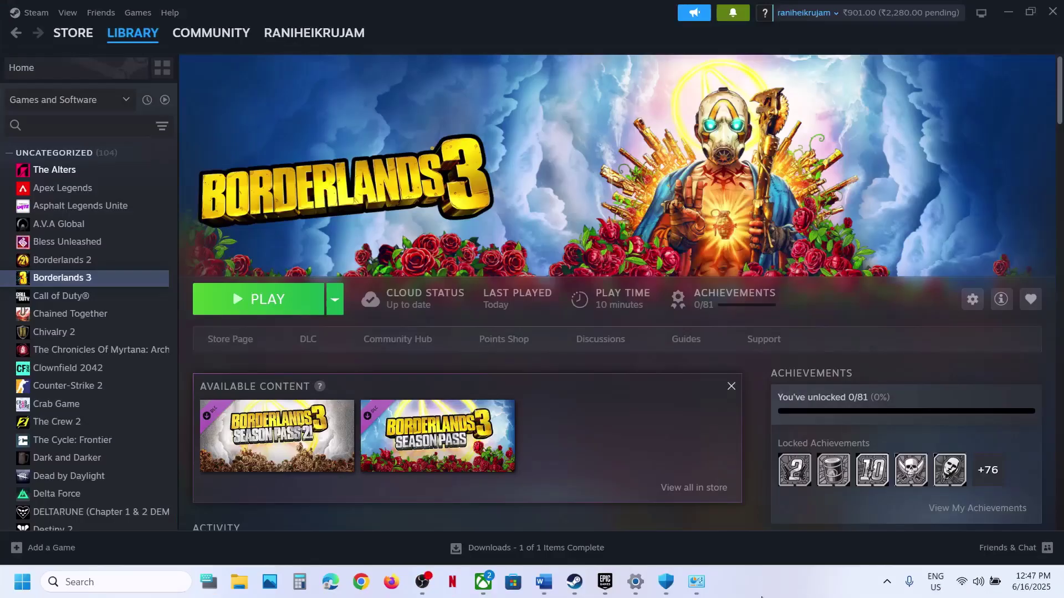
pyautogui.click(544, 582)
pyautogui.scroll(-3, 441, 364)
pyautogui.scroll(-1, 441, 364)
pyautogui.scroll(3, 440, 364)
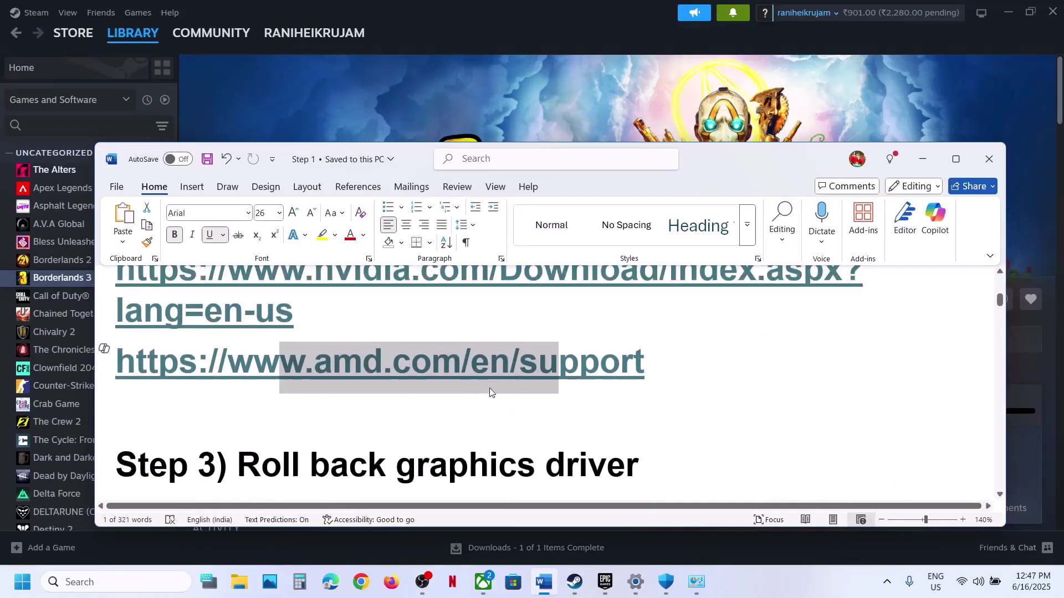
pyautogui.moveTo(311, 348); pyautogui.dragTo(194, 327)
pyautogui.hotkey('ctrl', 'c')
pyautogui.click(360, 586)
# Step: Paste and load the NVIDIA link in Chrome, then search for matching drivers
pyautogui.hotkey('ctrl', 'v')
pyautogui.press('Return')
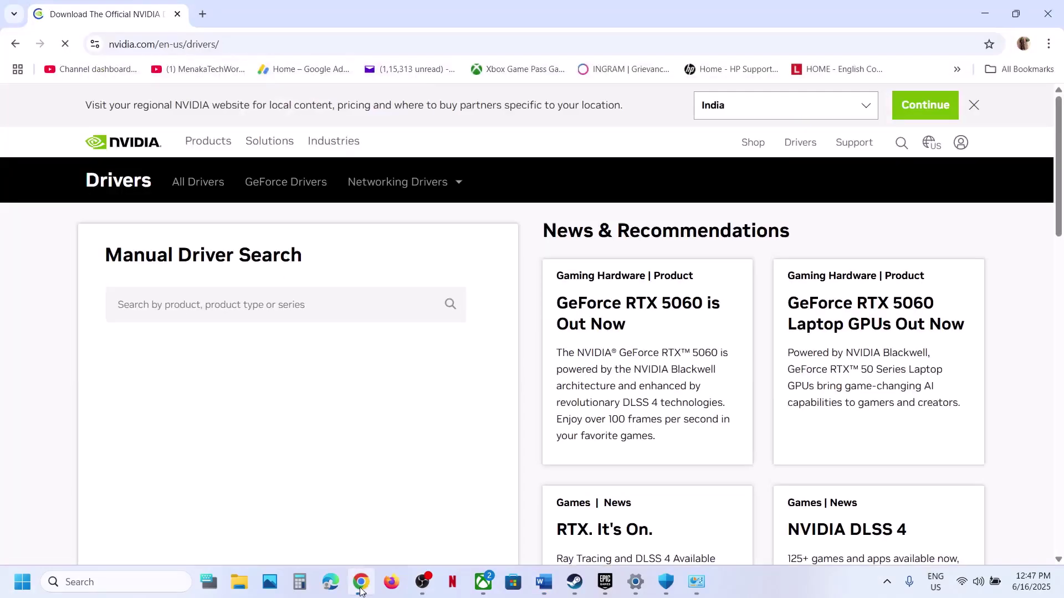
pyautogui.scroll(-5, 345, 434)
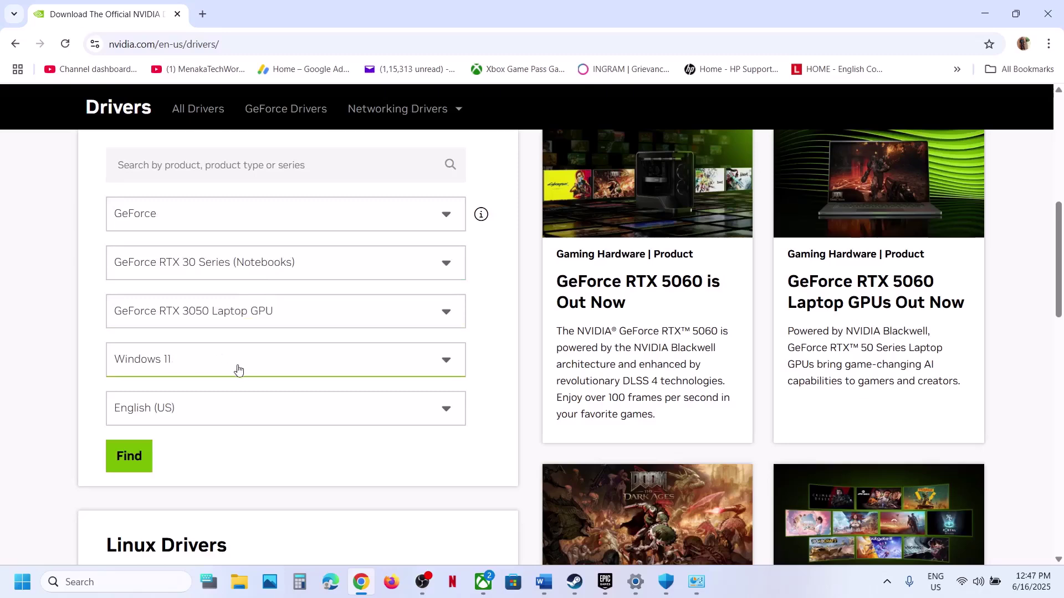
pyautogui.click(129, 452)
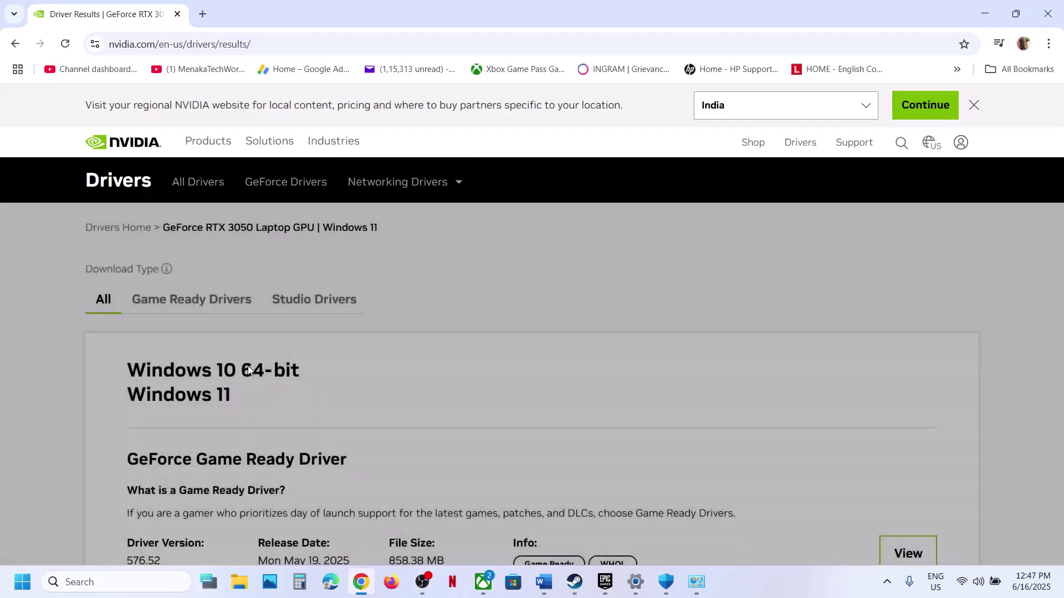
# Step: Expand the older driver versions and highlight the 576.52 release
pyautogui.scroll(-2, 248, 365)
pyautogui.scroll(-6, 248, 370)
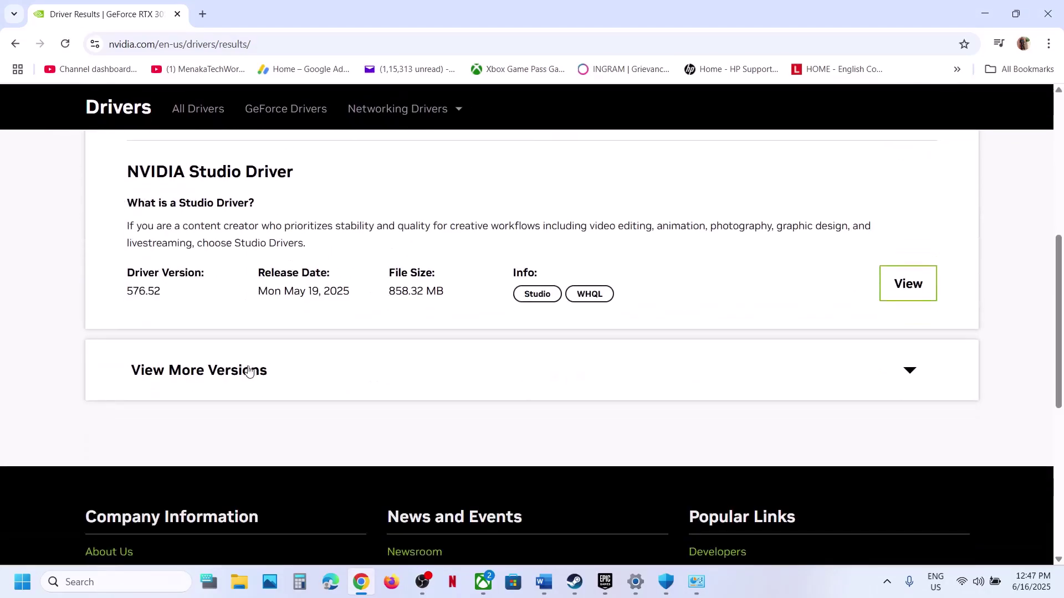
pyautogui.click(214, 380)
pyautogui.scroll(4, 211, 375)
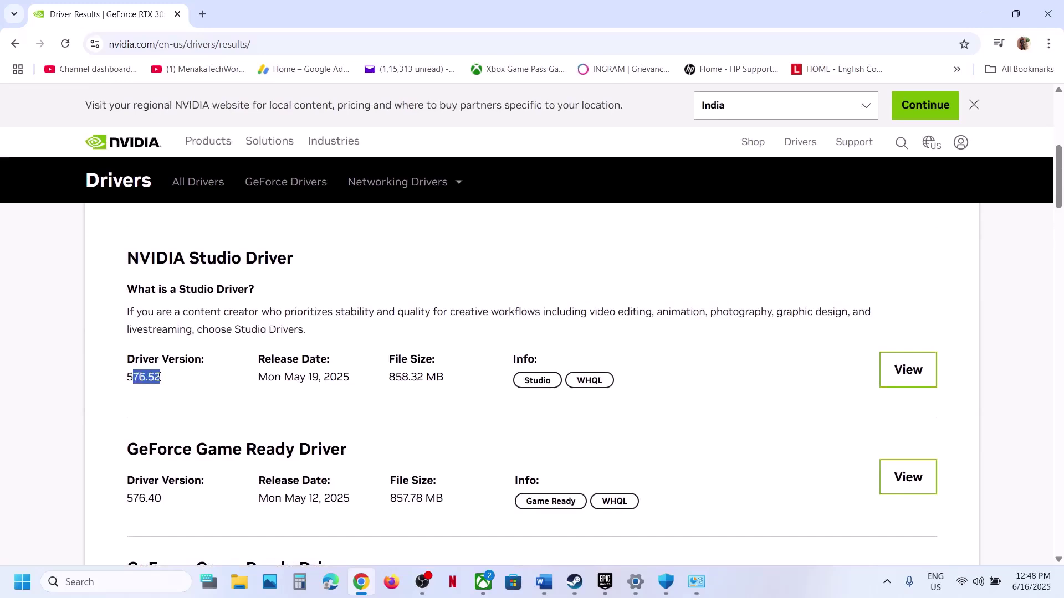
pyautogui.scroll(-3, 165, 414)
pyautogui.scroll(3, 160, 355)
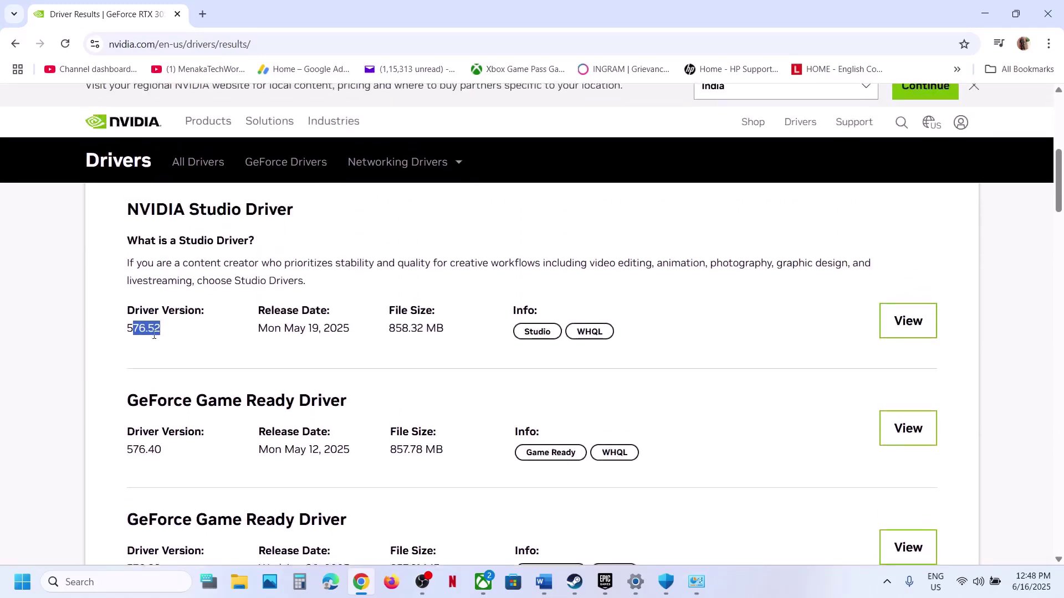
pyautogui.scroll(4, 195, 319)
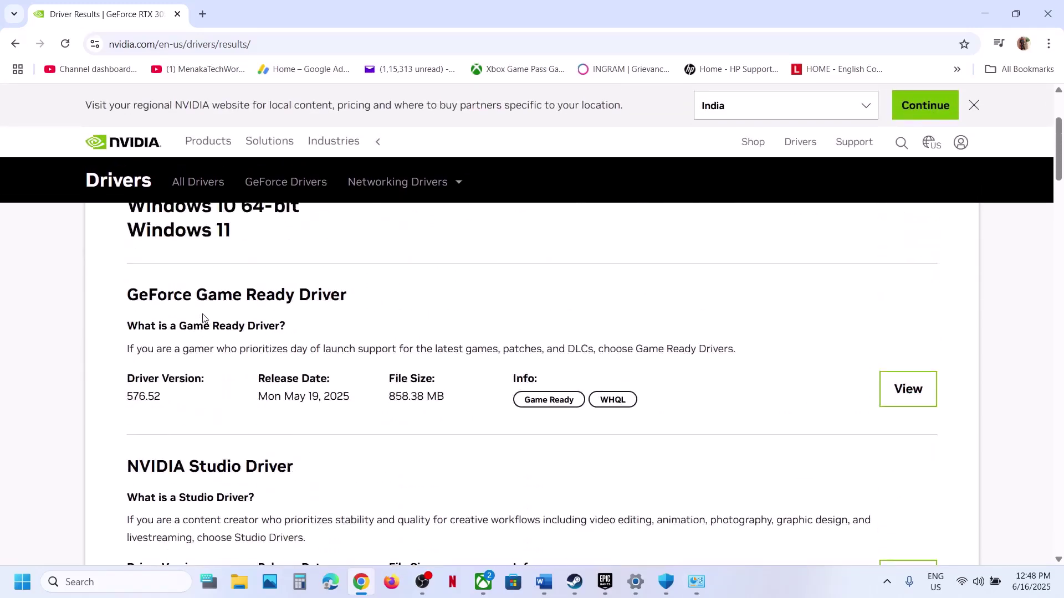
pyautogui.scroll(1, 177, 327)
pyautogui.moveTo(124, 433); pyautogui.dragTo(166, 430)
pyautogui.click(167, 430)
# Step: Highlight the 576.40 and 576.28 driver versions for comparison
pyautogui.scroll(-4, 169, 433)
pyautogui.scroll(-3, 169, 433)
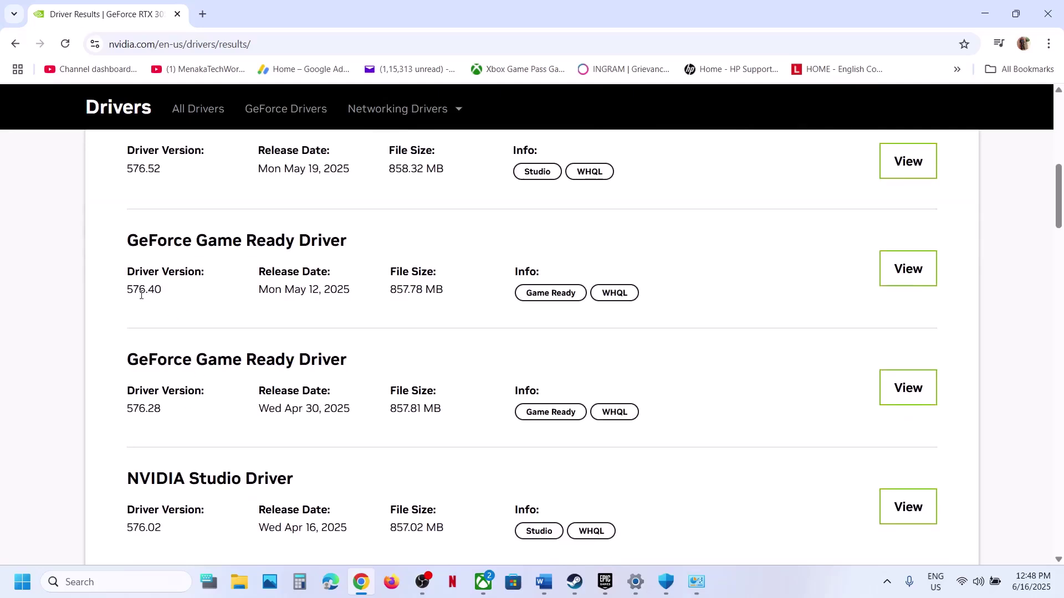
pyautogui.moveTo(129, 292); pyautogui.dragTo(190, 297)
pyautogui.moveTo(126, 410); pyautogui.dragTo(172, 414)
pyautogui.click(171, 414)
pyautogui.click(574, 581)
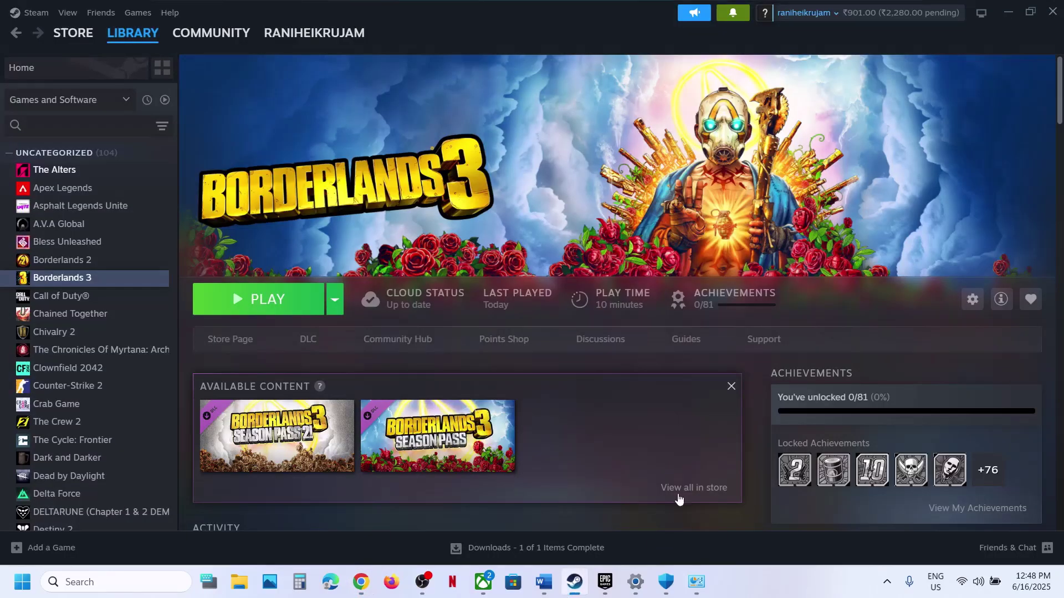
# Step: Scroll the Word guide to Step 4 on the dedicated graphics card and select 'graphics'
pyautogui.click(544, 582)
pyautogui.scroll(-3, 467, 402)
pyautogui.scroll(1, 467, 401)
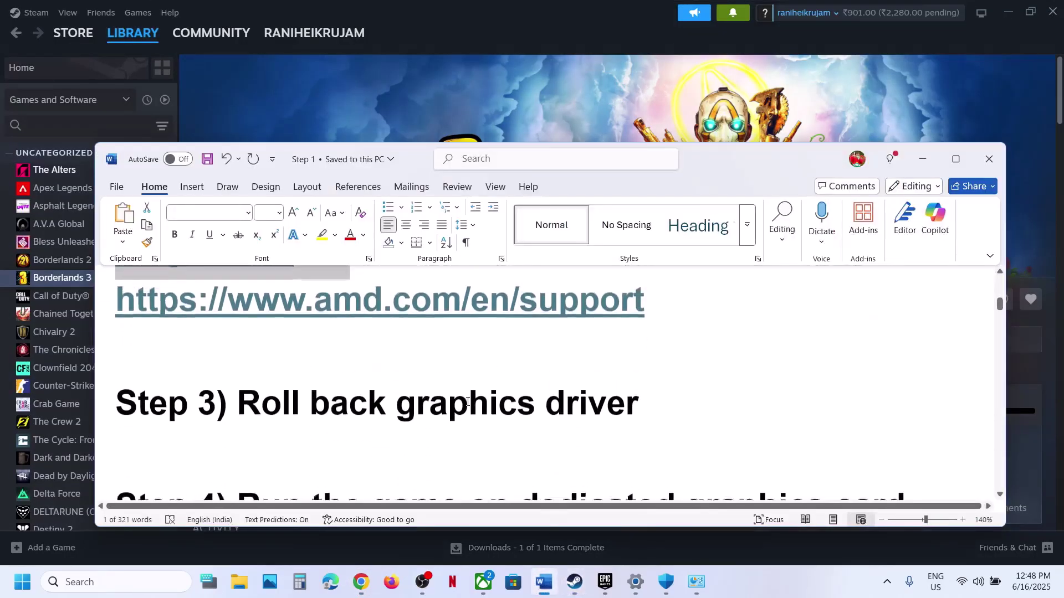
pyautogui.scroll(-3, 355, 404)
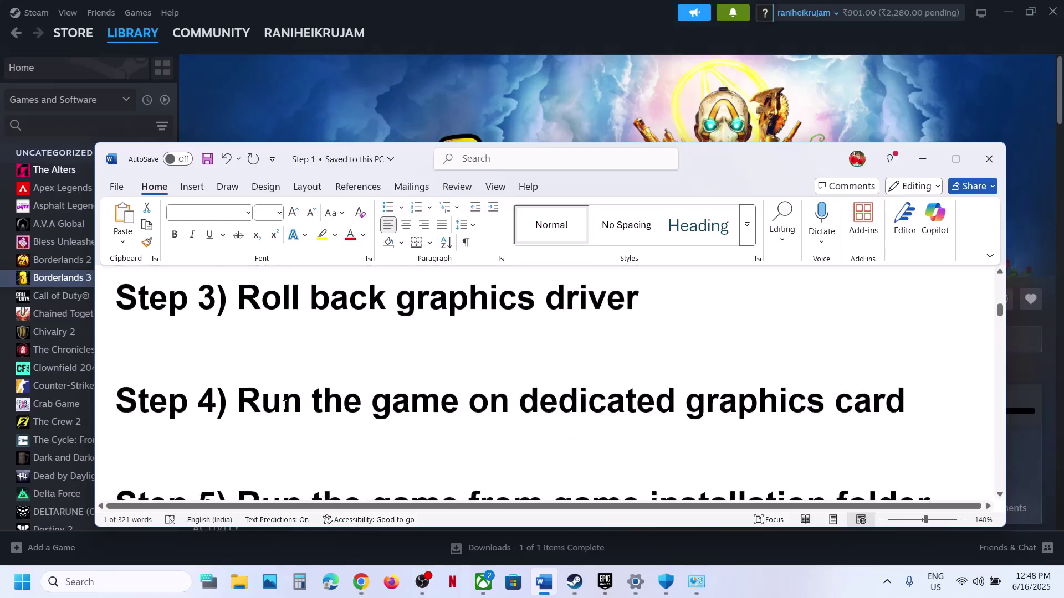
pyautogui.moveTo(285, 405); pyautogui.dragTo(762, 422)
pyautogui.click(764, 414)
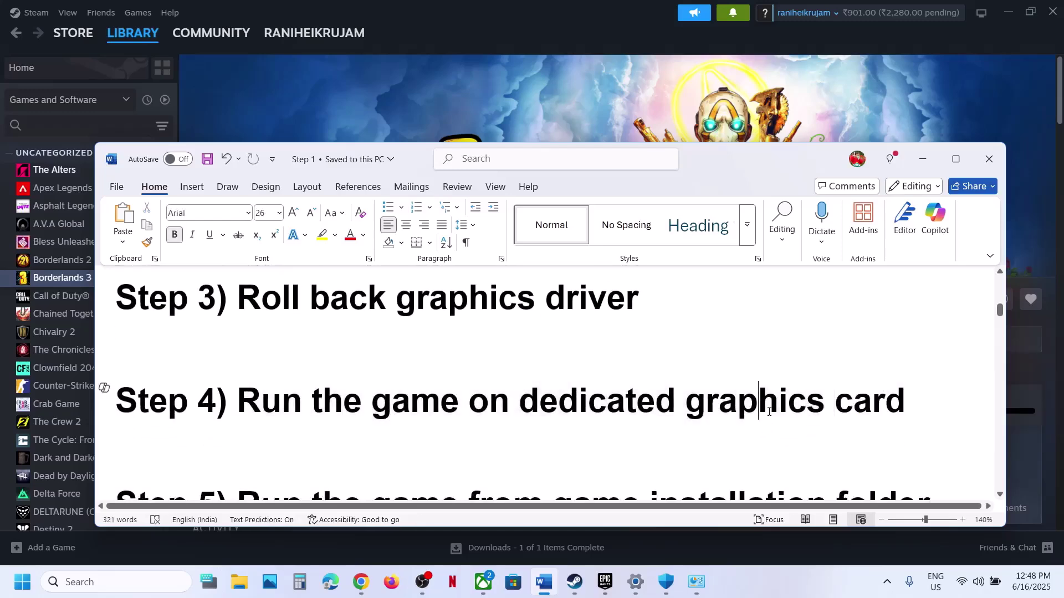
pyautogui.doubleClick(769, 412)
pyautogui.click(125, 583)
# Step: Open Graphics settings and add Borderlands3 from OakGame\Binaries\Win64 as a desktop app
pyautogui.write('graphics settings')
pyautogui.click(210, 166)
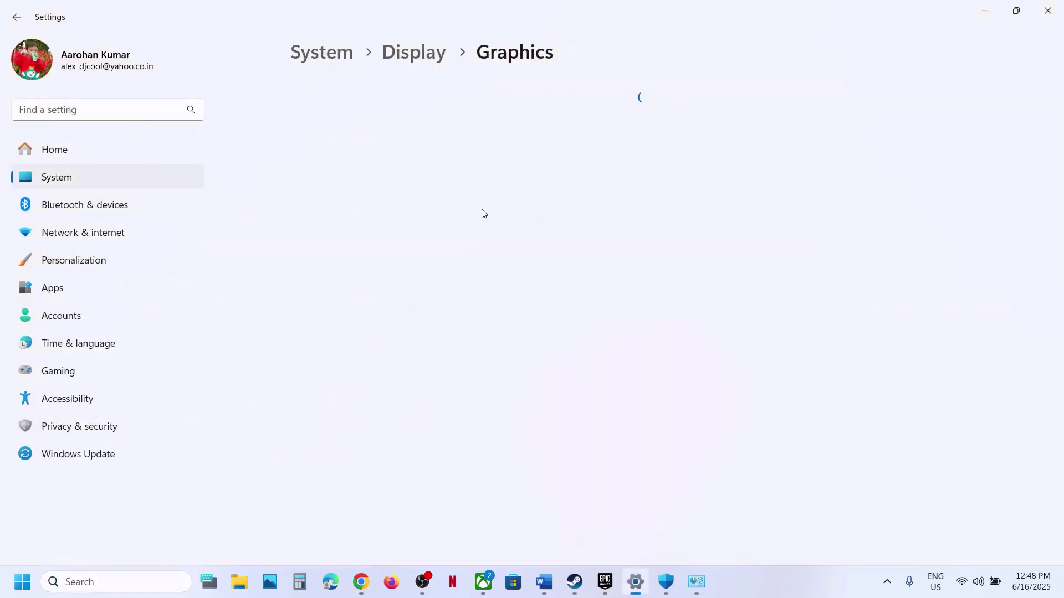
pyautogui.click(798, 384)
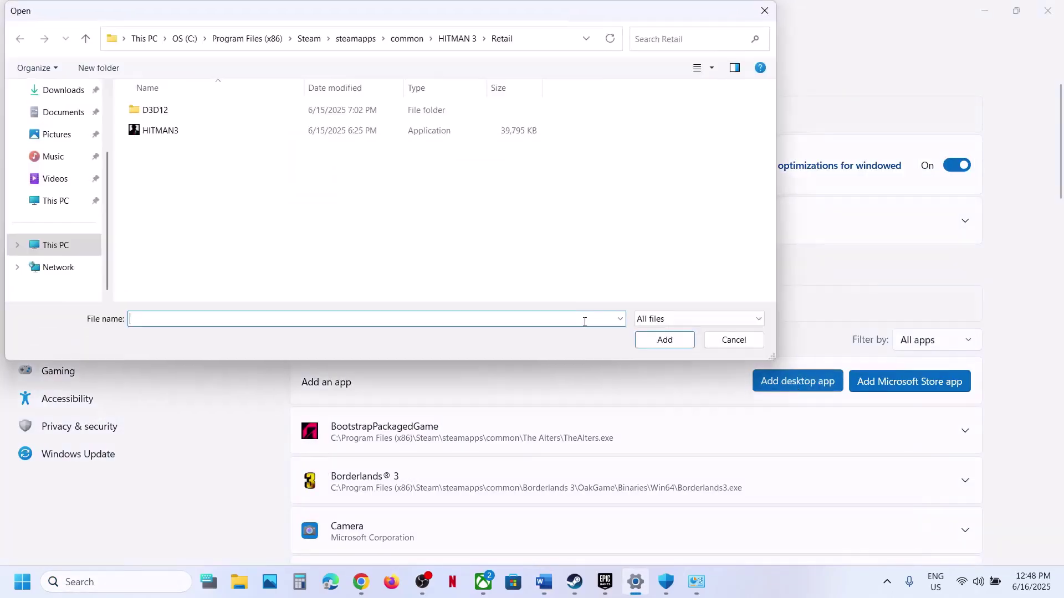
pyautogui.click(407, 39)
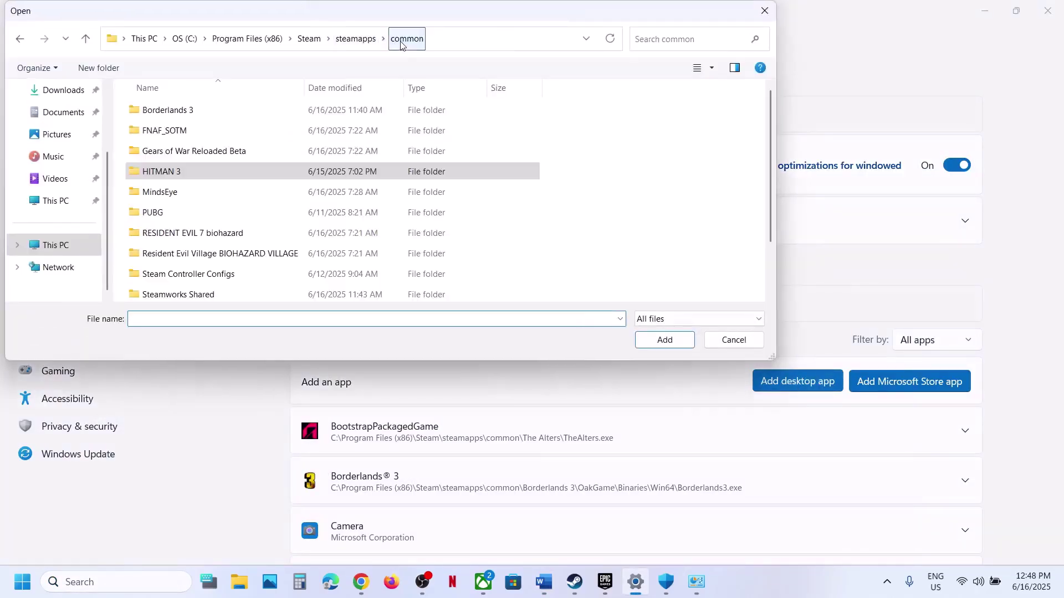
pyautogui.doubleClick(213, 114)
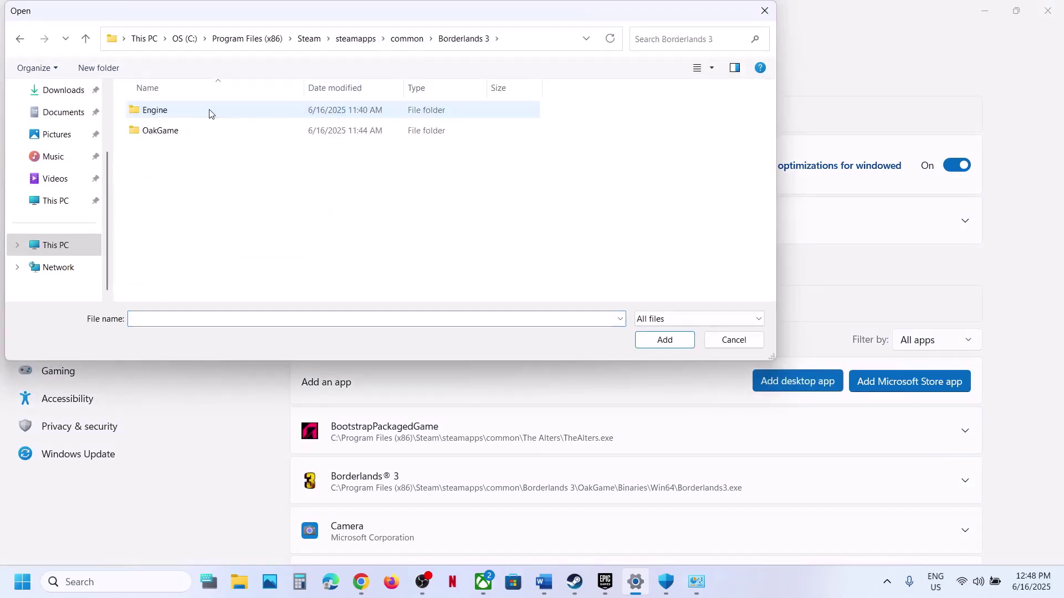
pyautogui.doubleClick(171, 131)
pyautogui.click(173, 115)
pyautogui.doubleClick(173, 116)
pyautogui.doubleClick(177, 131)
pyautogui.click(219, 116)
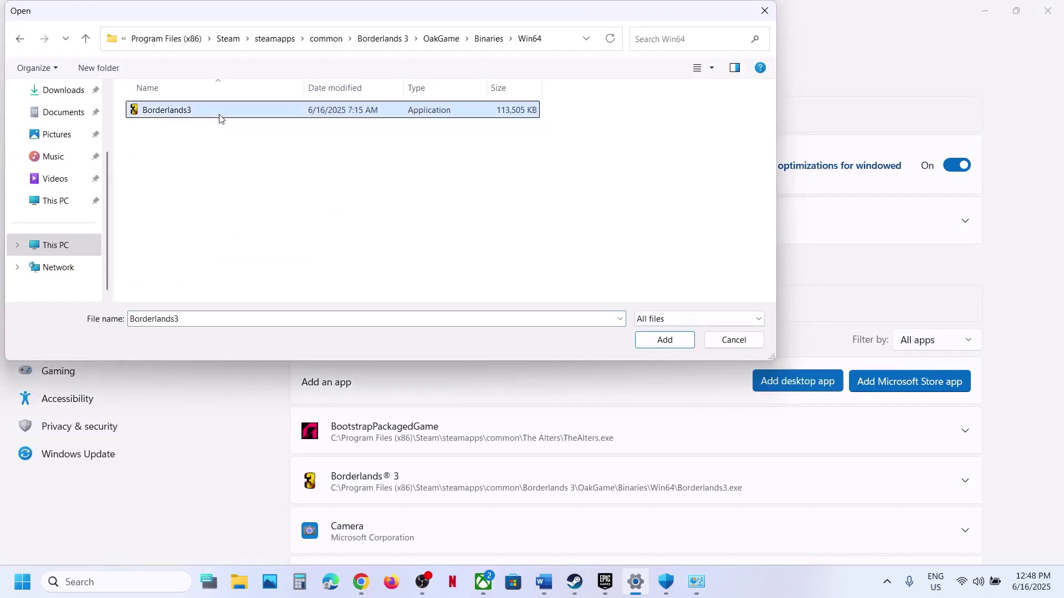
pyautogui.click(650, 346)
# Step: Set Borderlands 3's GPU preference to High Performance (NVIDIA GeForce RTX 3050 Laptop GPU)
pyautogui.scroll(-3, 567, 355)
pyautogui.click(446, 318)
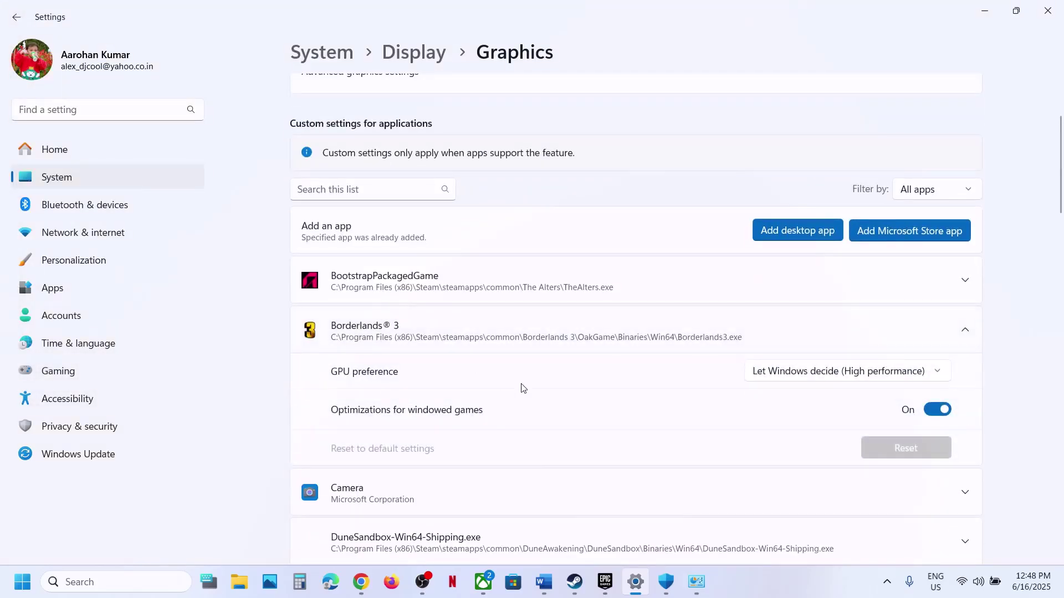
pyautogui.click(790, 374)
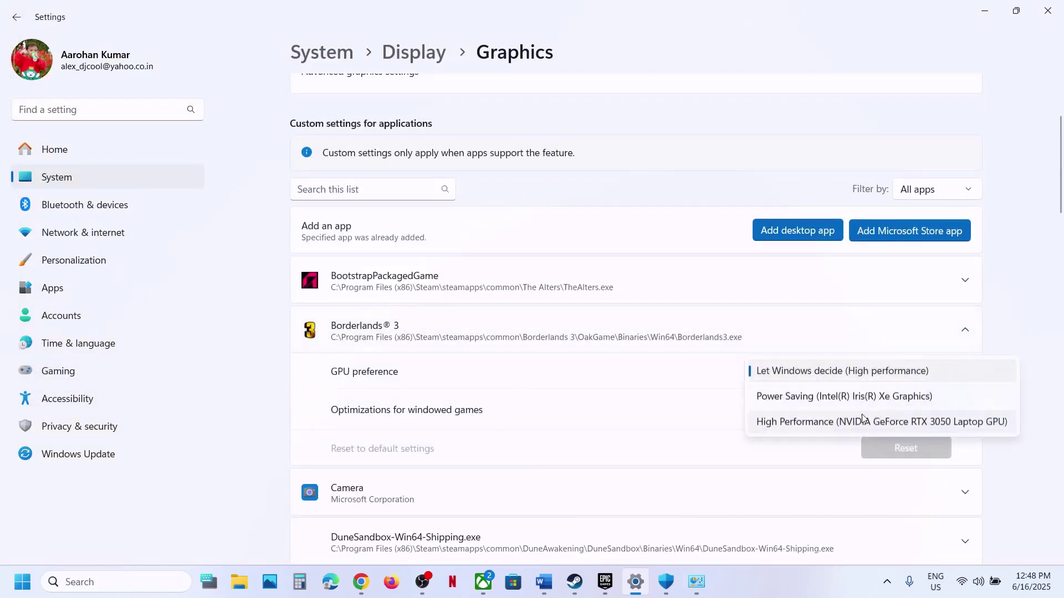
pyautogui.click(828, 424)
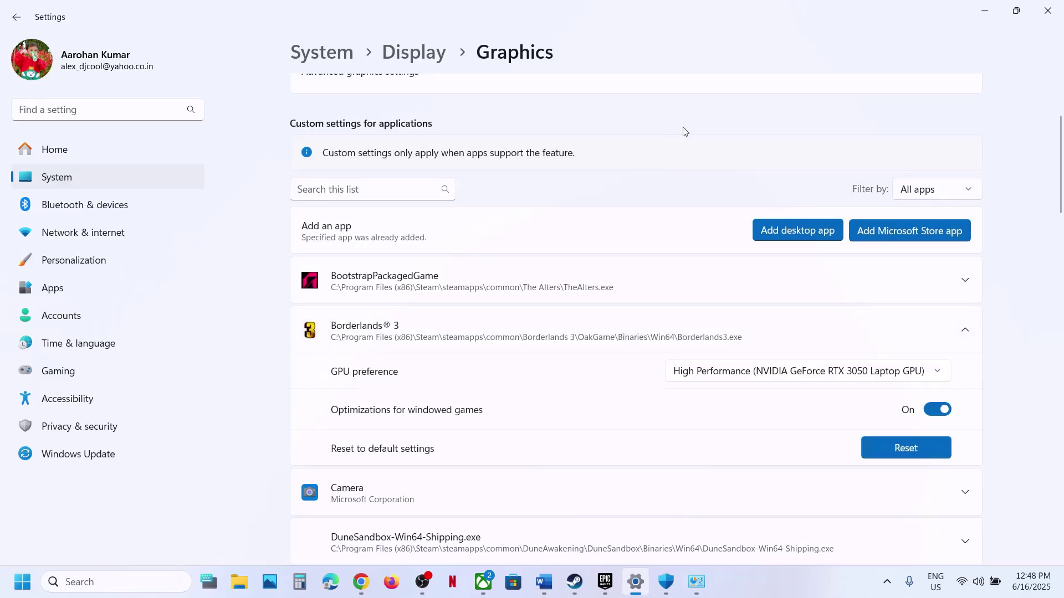
pyautogui.click(805, 233)
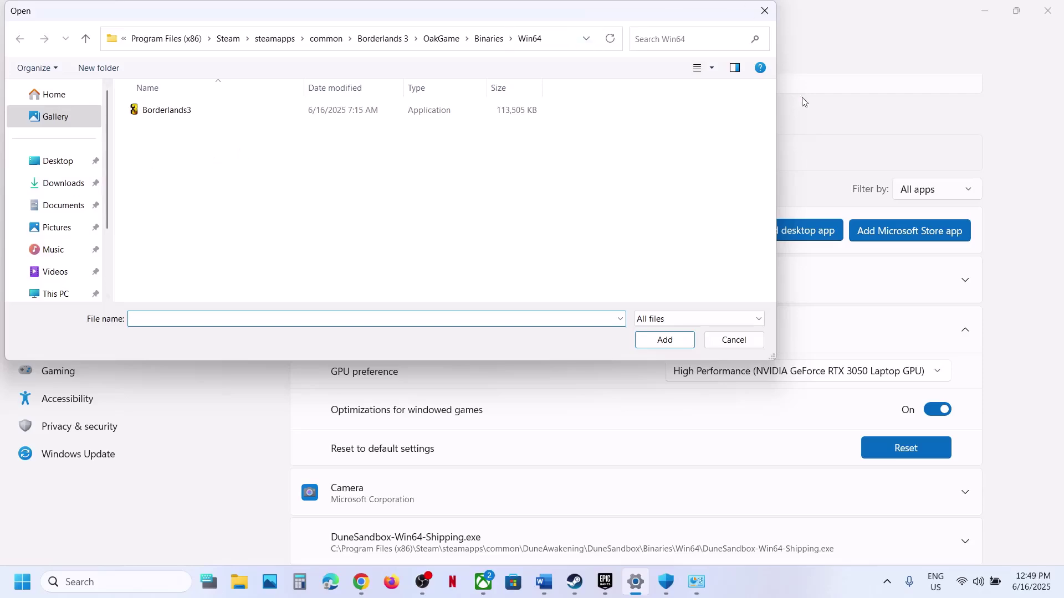
# Step: Cancel the file picker and look up Borderlands 3's store listing in the Xbox app
pyautogui.click(762, 10)
pyautogui.click(484, 581)
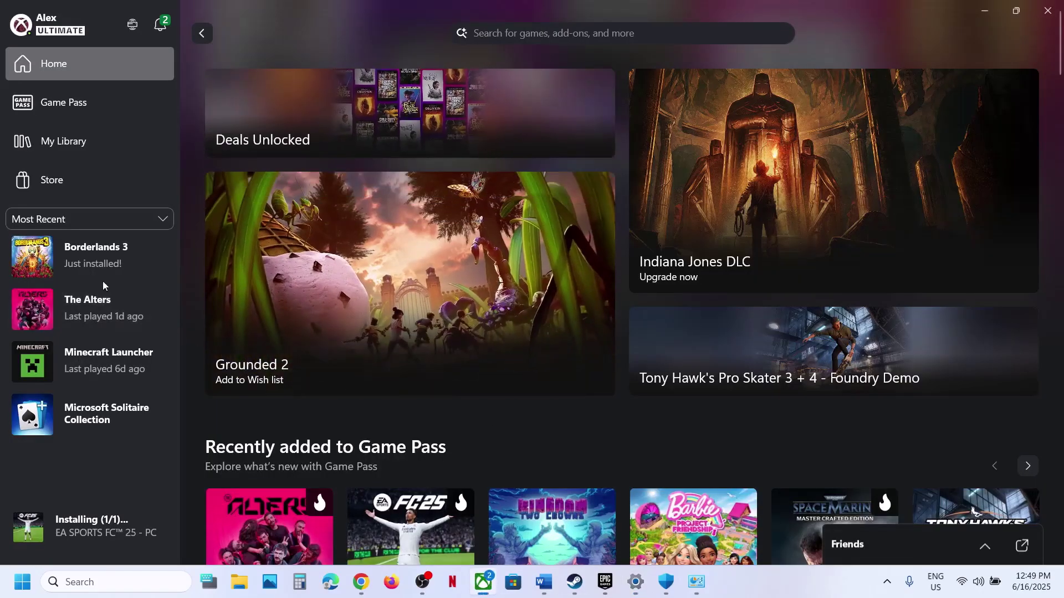
pyautogui.click(94, 265)
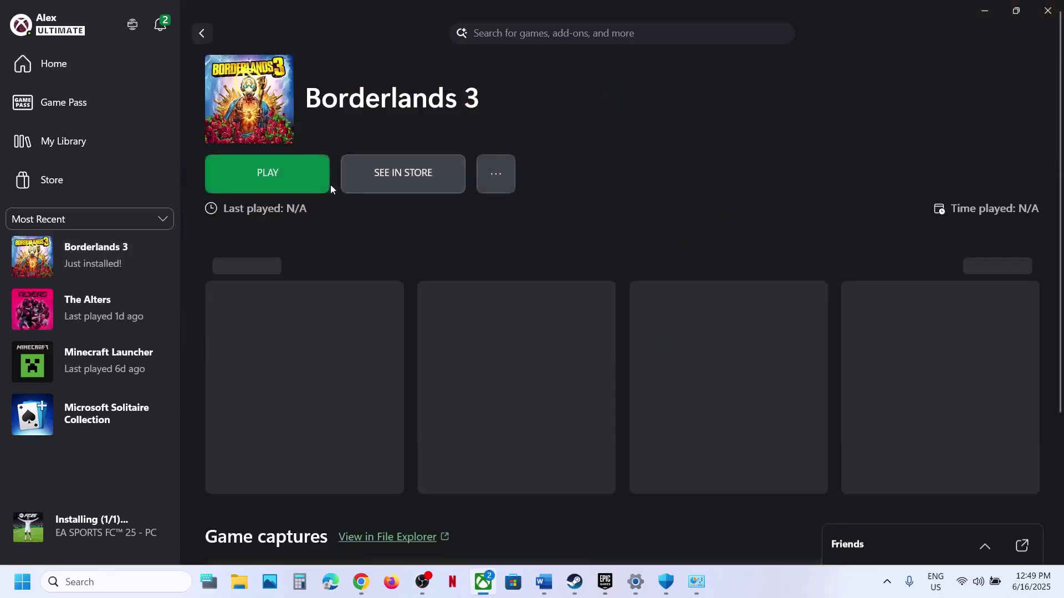
pyautogui.click(387, 178)
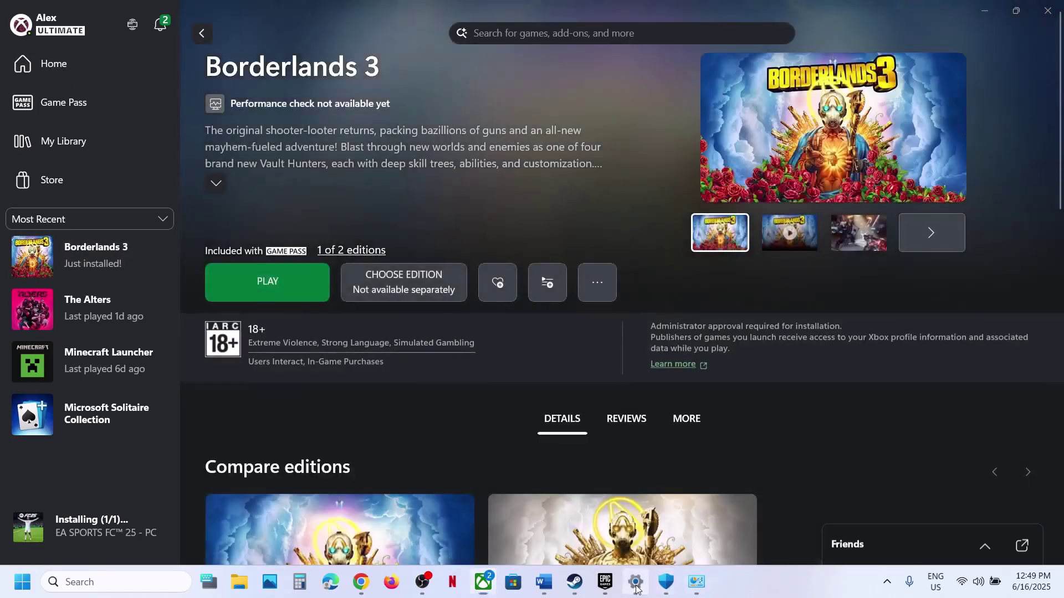
# Step: Add the Store app Borderlands 3 Windows PC with High Performance NVIDIA GPU preference, then close Settings
pyautogui.click(636, 582)
pyautogui.click(922, 242)
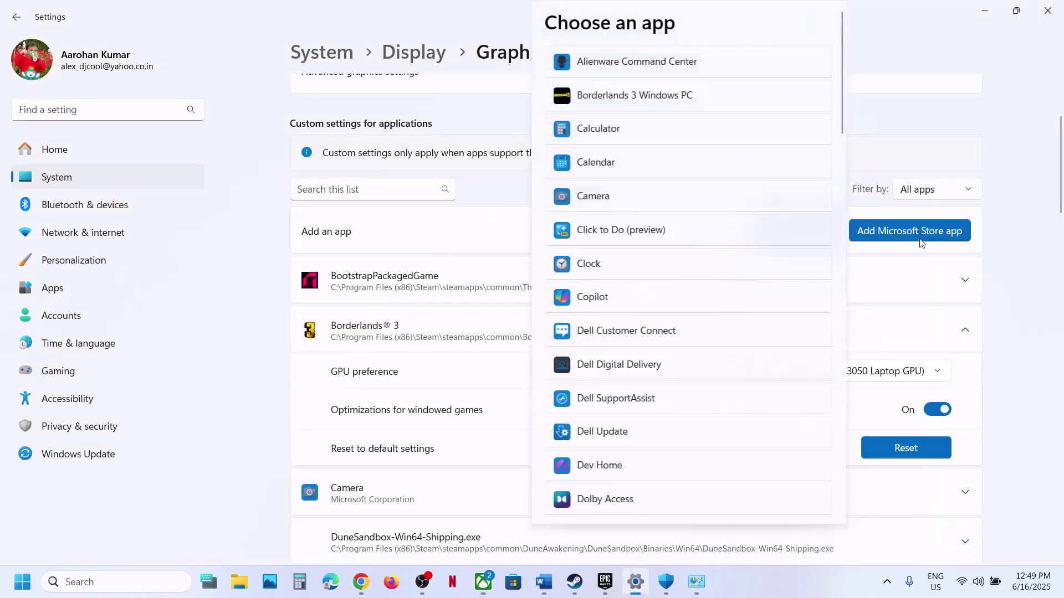
pyautogui.click(659, 101)
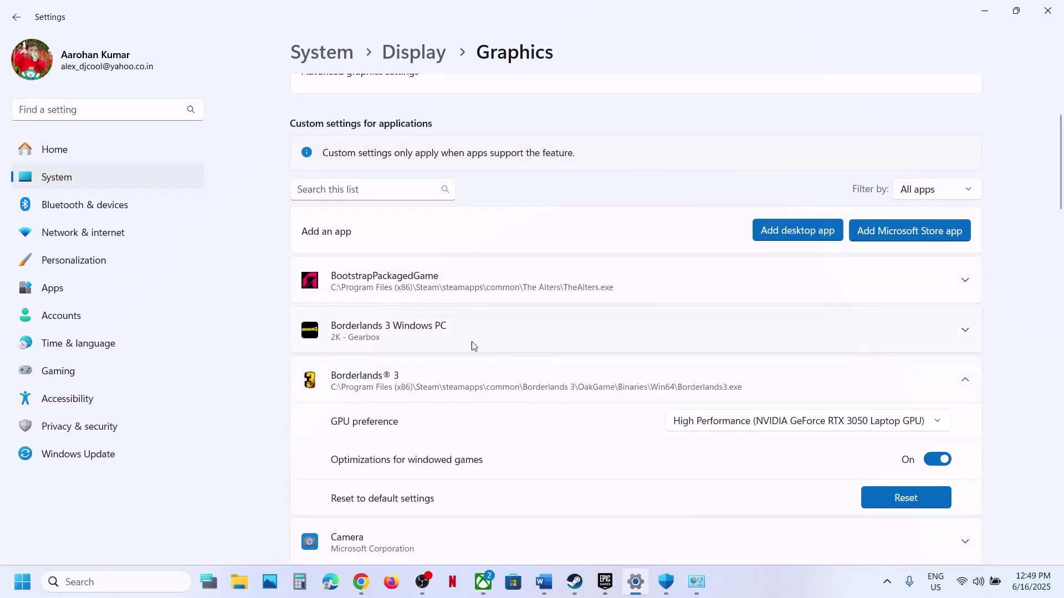
pyautogui.click(471, 343)
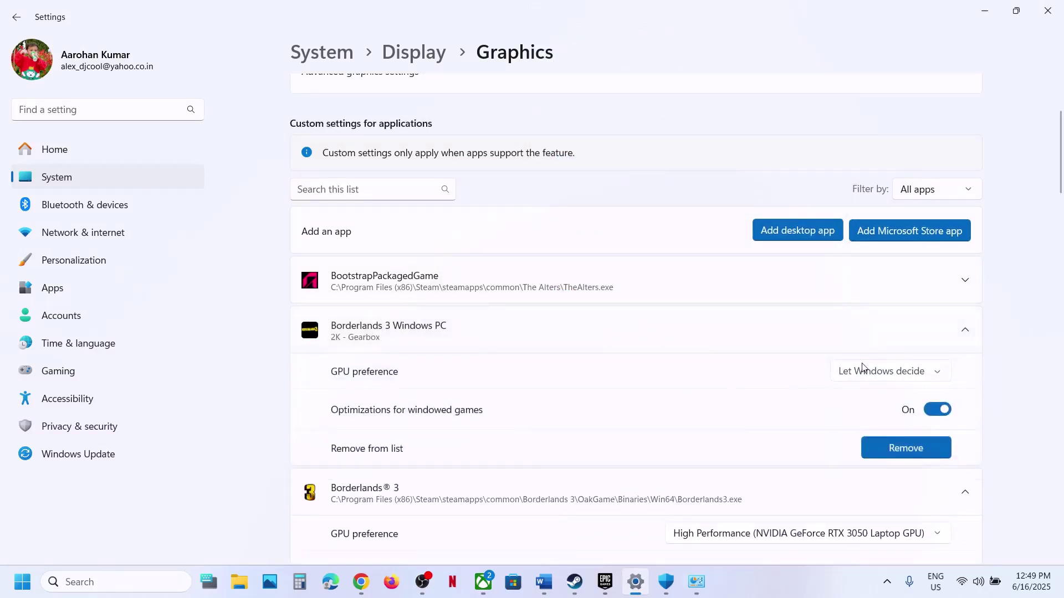
pyautogui.click(862, 368)
pyautogui.click(889, 424)
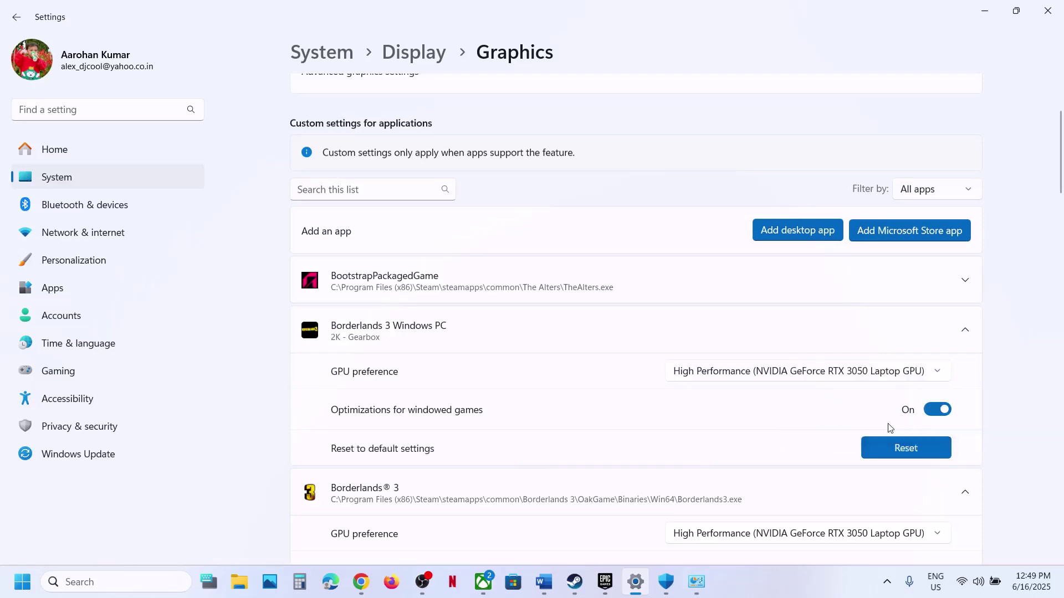
pyautogui.click(1047, 12)
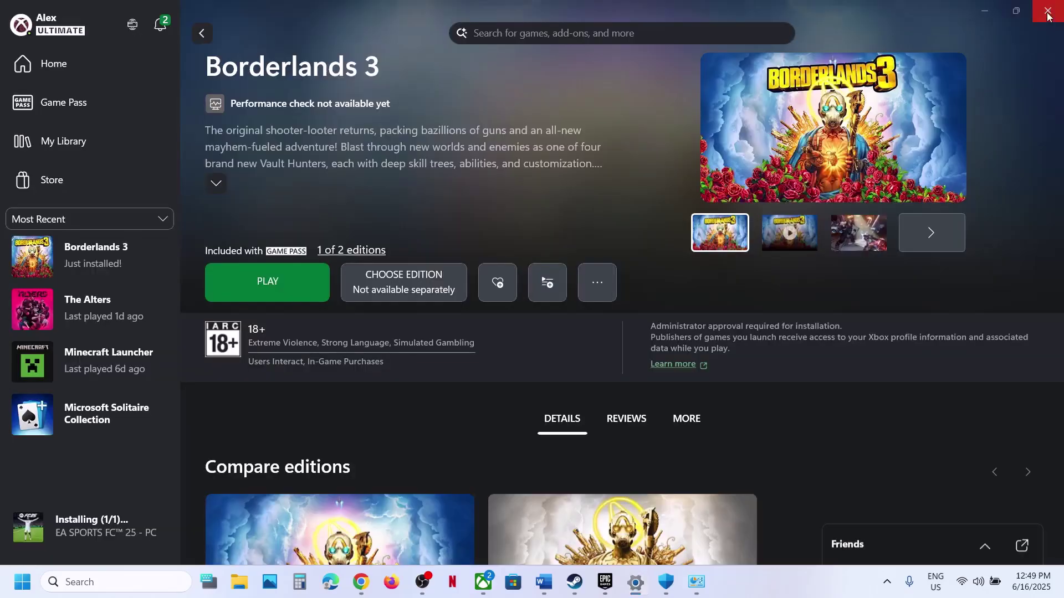
# Step: Highlight Word's Step 5: run from the install folder, as administrator, or in compatibility mode
pyautogui.click(542, 588)
pyautogui.scroll(-3, 447, 374)
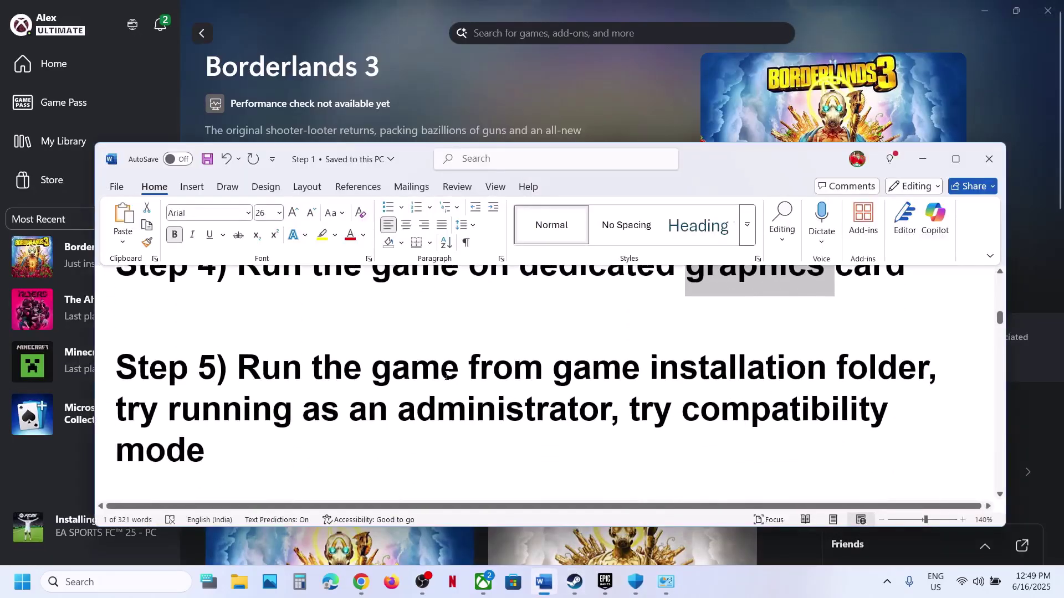
pyautogui.moveTo(299, 365); pyautogui.dragTo(895, 411)
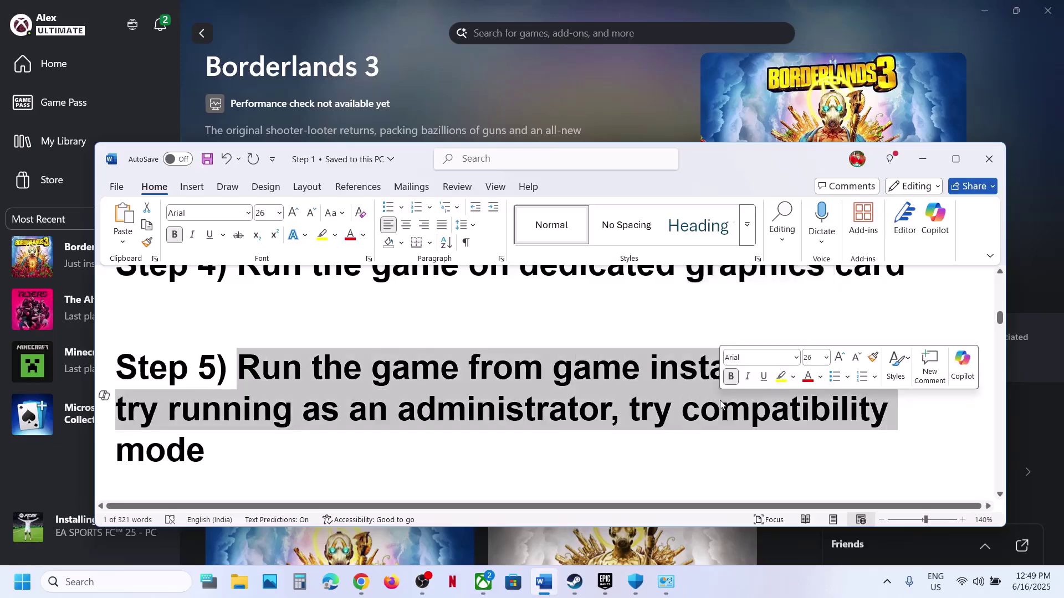
pyautogui.click(575, 588)
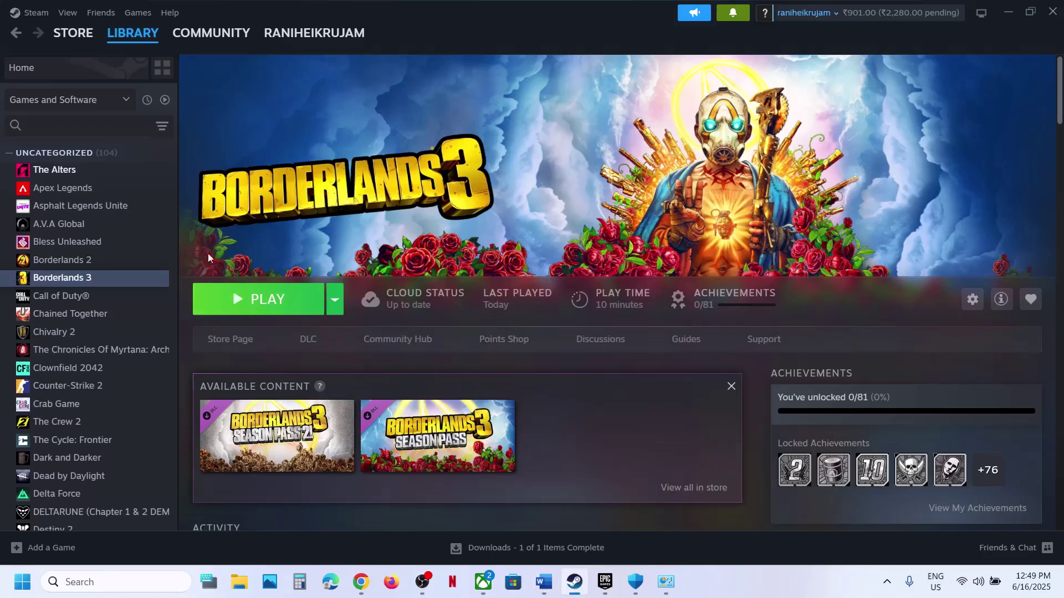
# Step: Browse Borderlands 3's local files from Steam into OakGame\Binaries\Win64 and select Borderlands3
pyautogui.rightClick(81, 281)
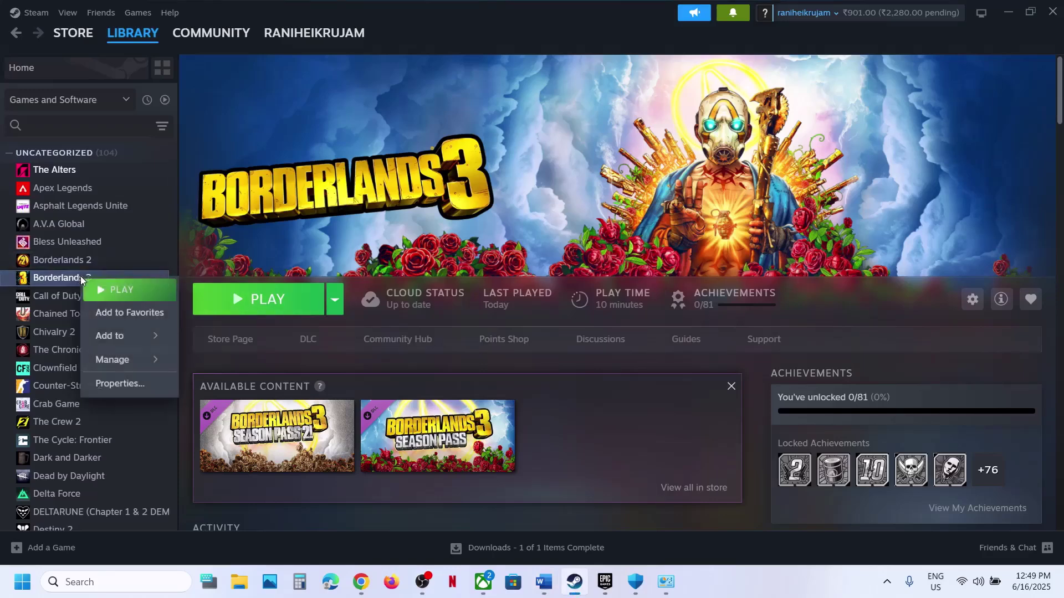
pyautogui.moveTo(119, 360)
pyautogui.click(247, 390)
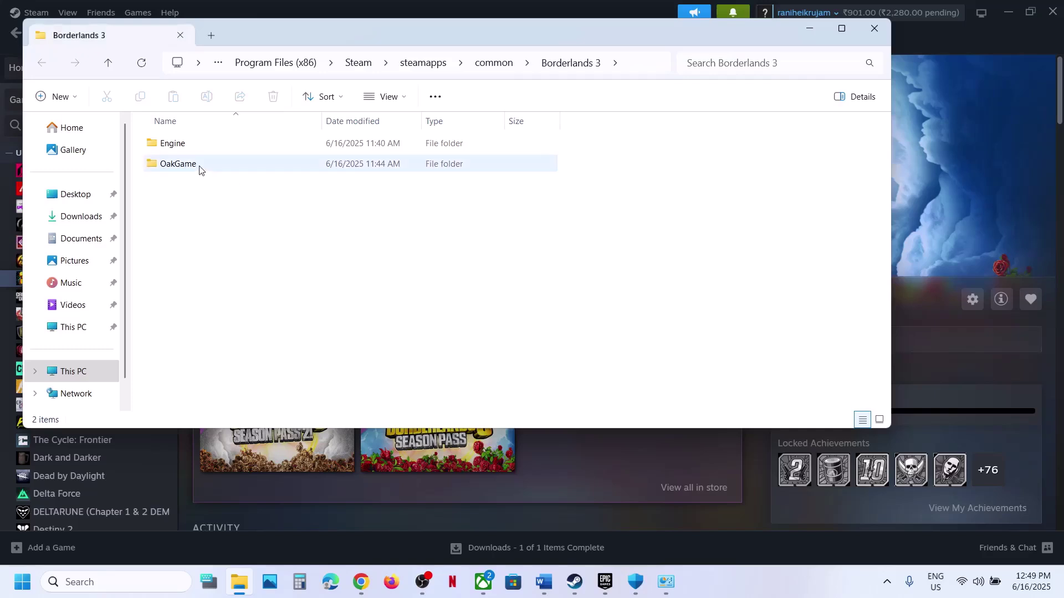
pyautogui.doubleClick(198, 166)
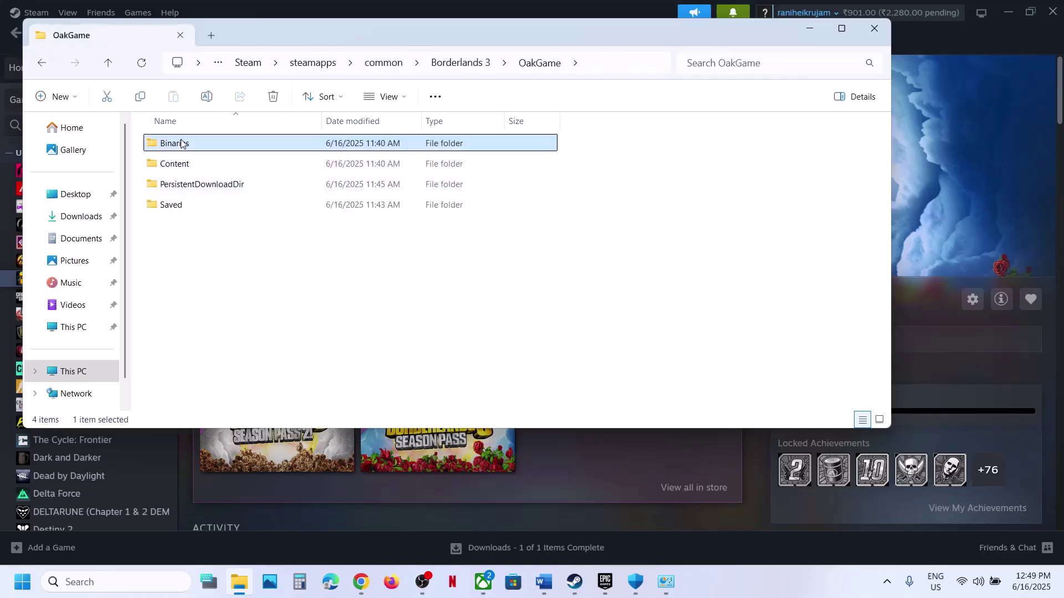
pyautogui.doubleClick(177, 143)
pyautogui.doubleClick(189, 165)
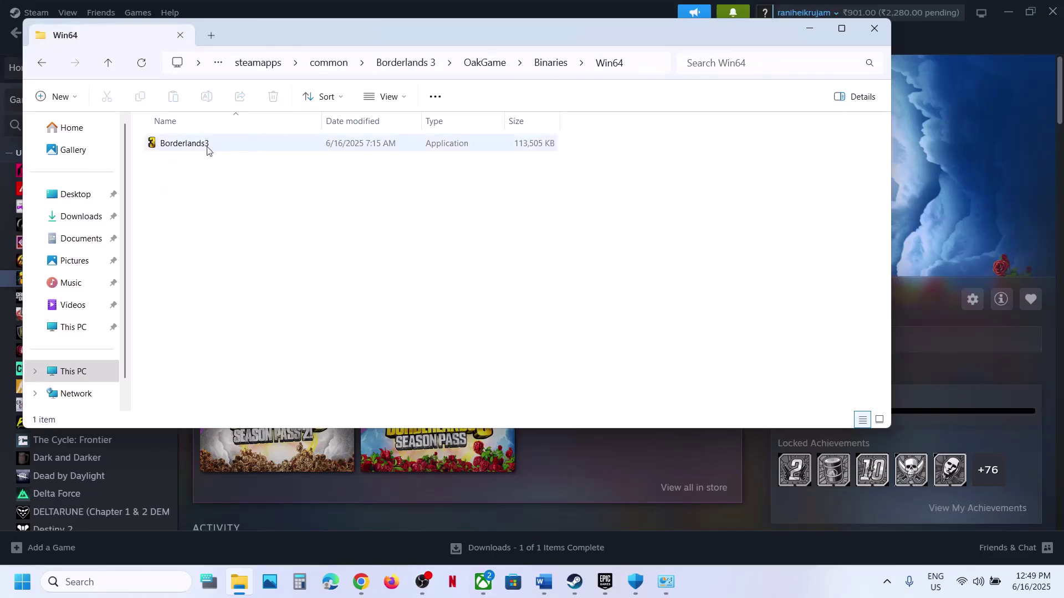
pyautogui.click(207, 149)
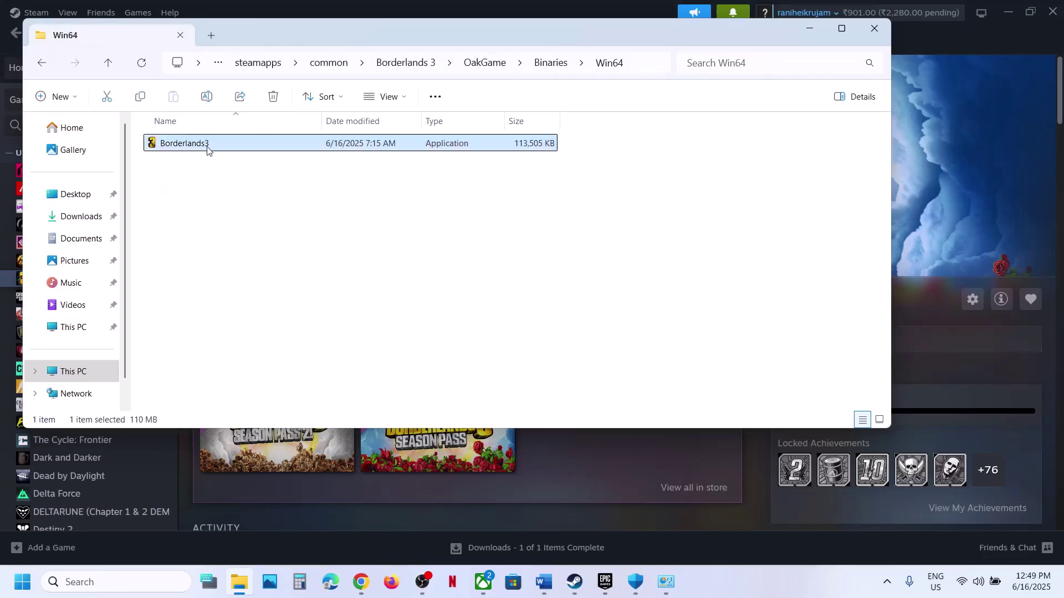
# Step: Apply Run as administrator in Borderlands3's Compatibility properties
pyautogui.rightClick(246, 143)
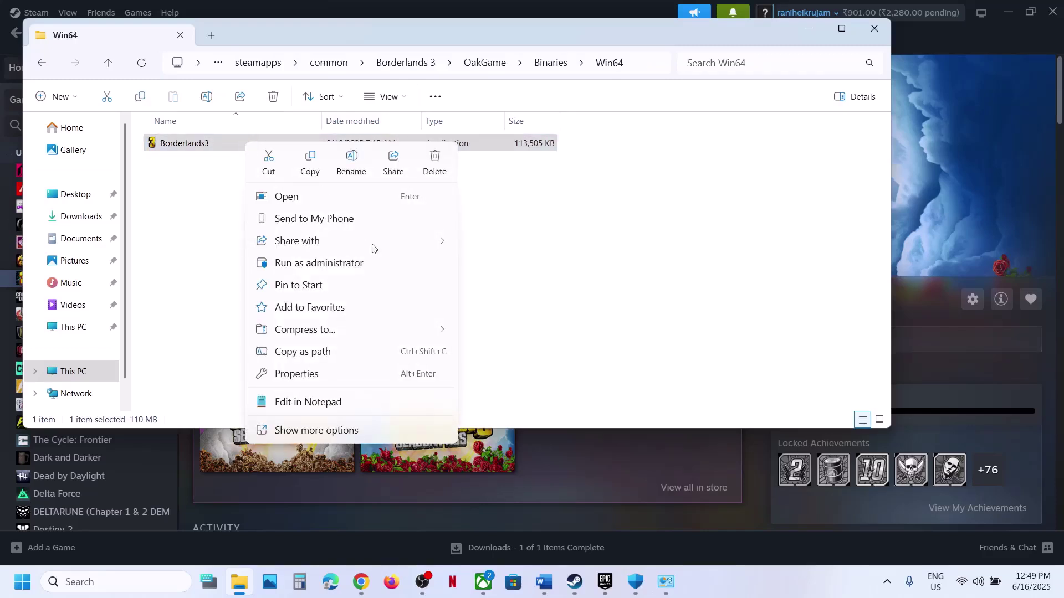
pyautogui.click(289, 374)
pyautogui.click(381, 191)
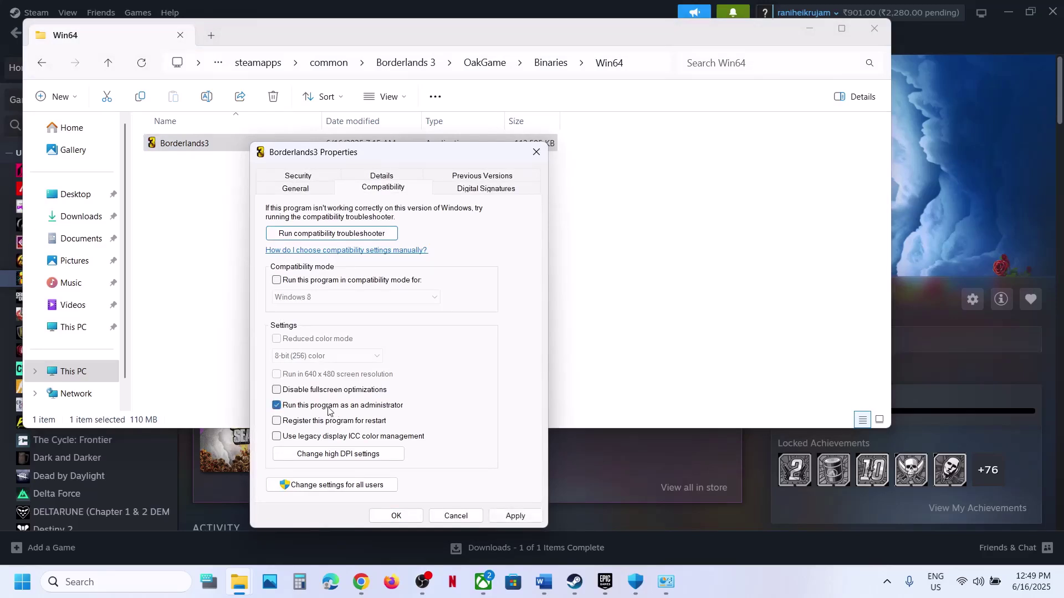
pyautogui.click(509, 514)
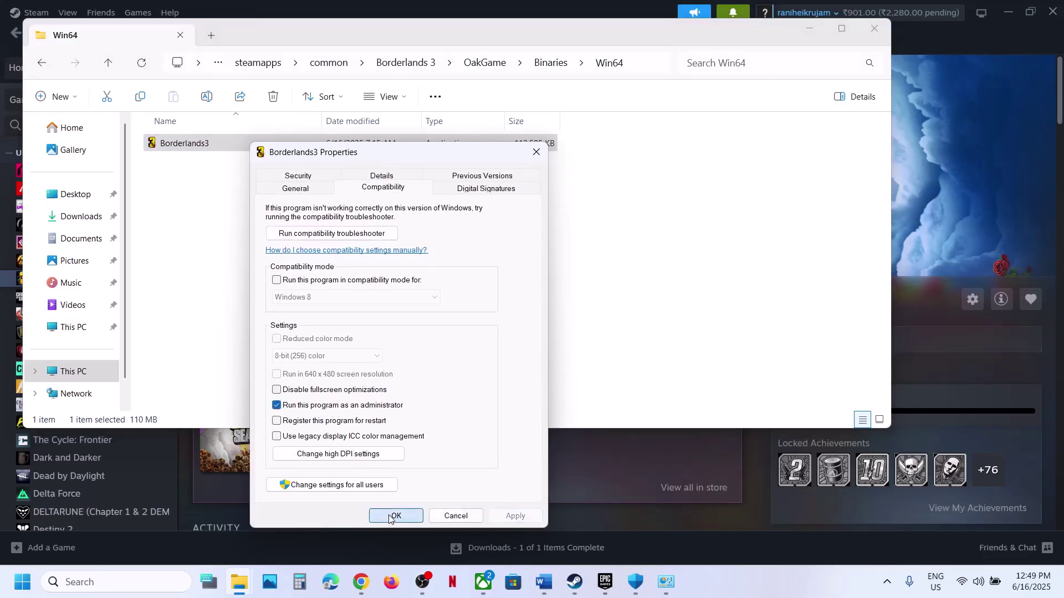
pyautogui.click(390, 516)
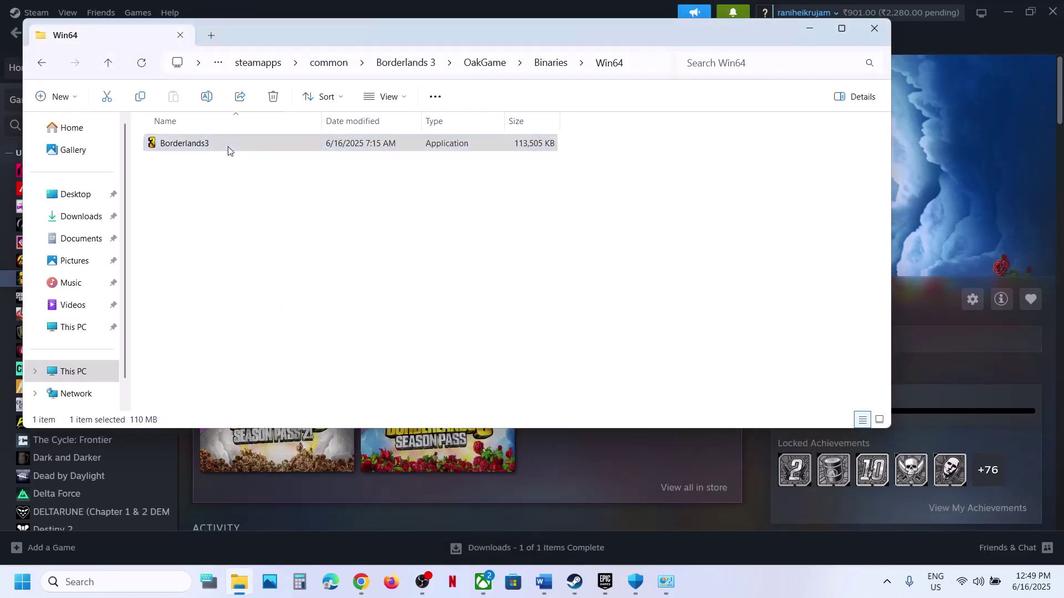
# Step: Set Borderlands3 to Windows 7 compatibility mode and apply it
pyautogui.rightClick(228, 151)
pyautogui.click(297, 382)
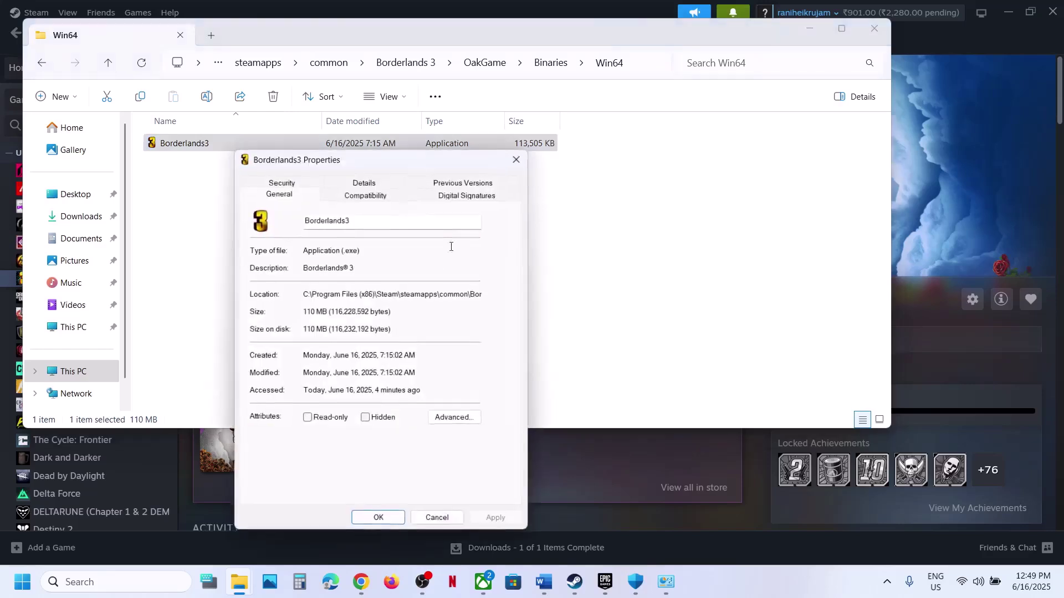
pyautogui.click(374, 195)
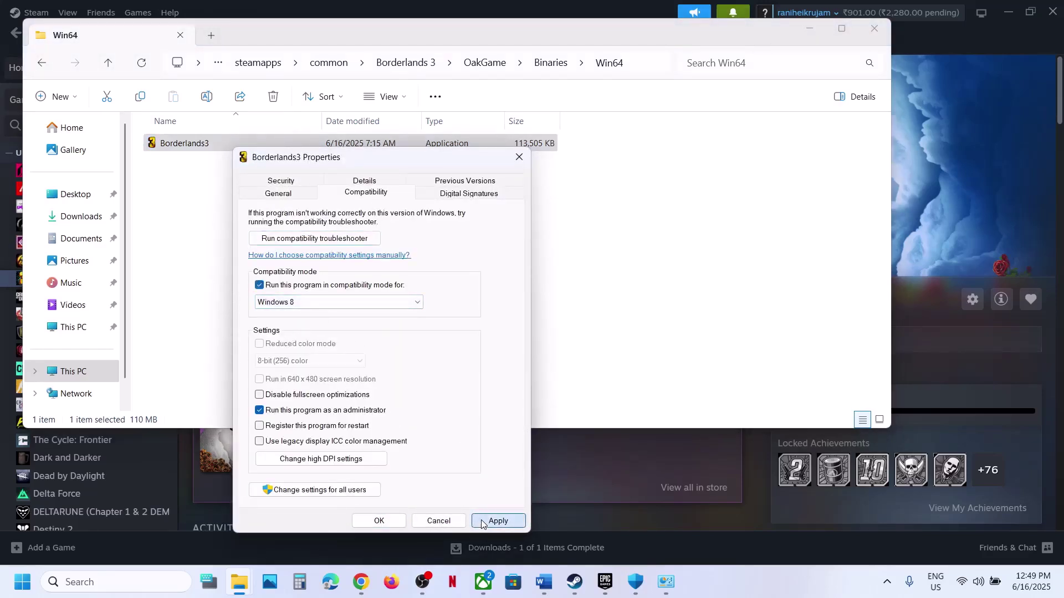
pyautogui.click(339, 303)
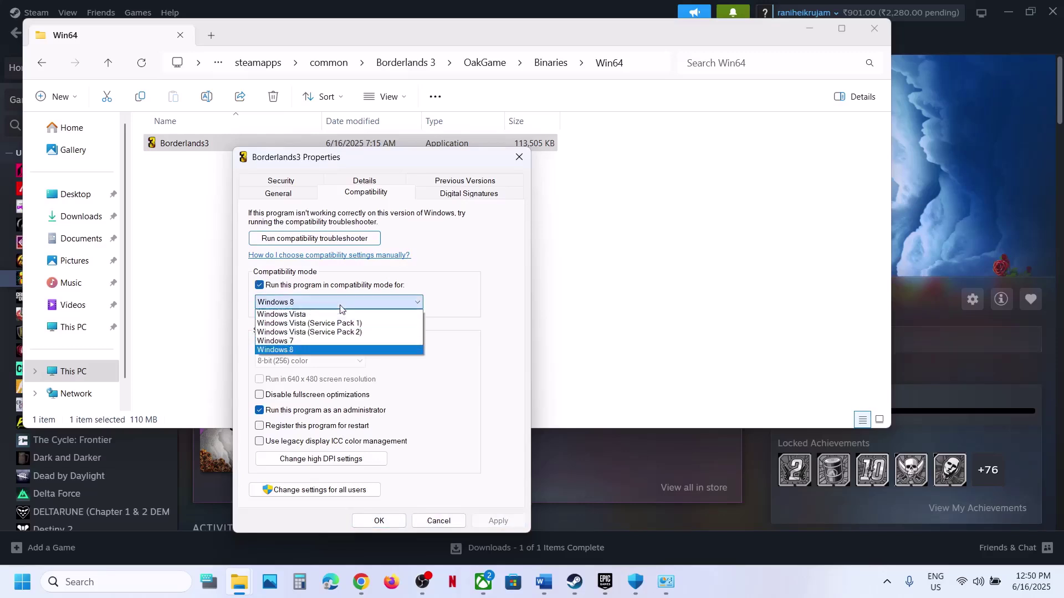
pyautogui.click(317, 341)
pyautogui.click(497, 520)
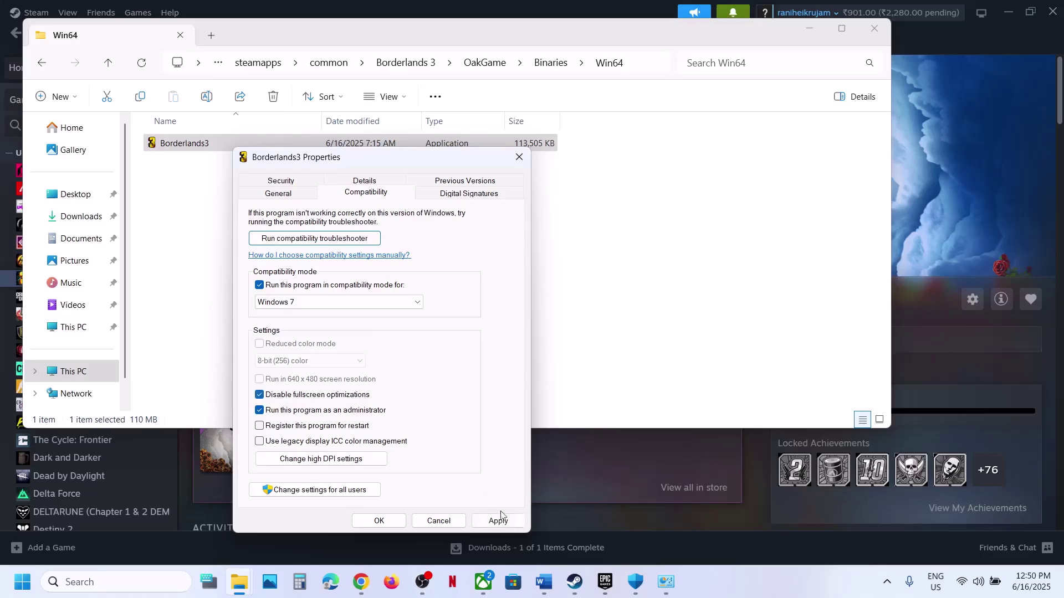
pyautogui.click(378, 520)
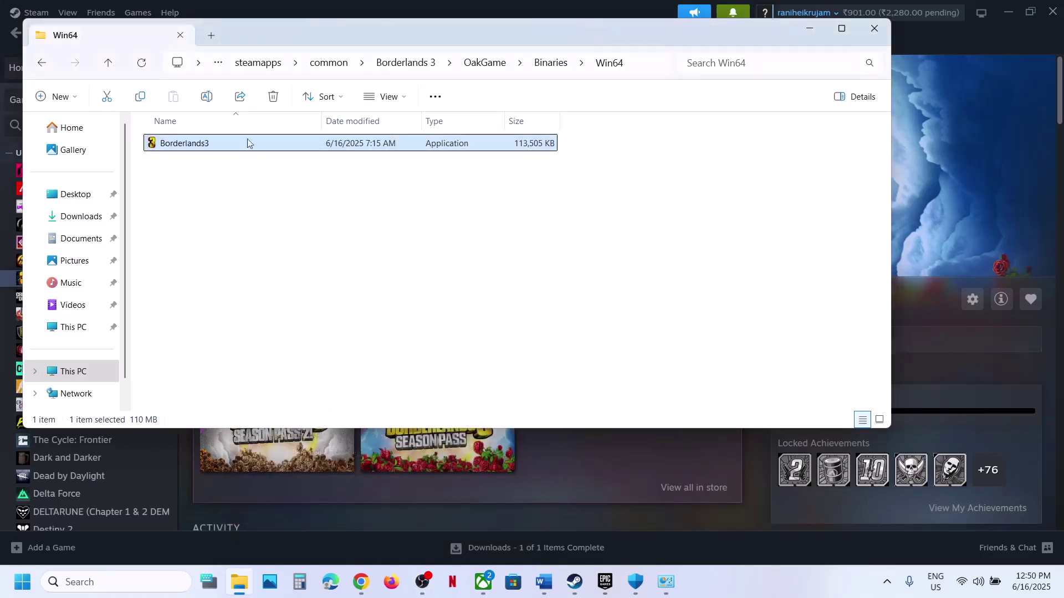
# Step: Clear compatibility mode, disabled fullscreen optimizations and administrator options, apply, and close the Win64 window
pyautogui.rightClick(230, 146)
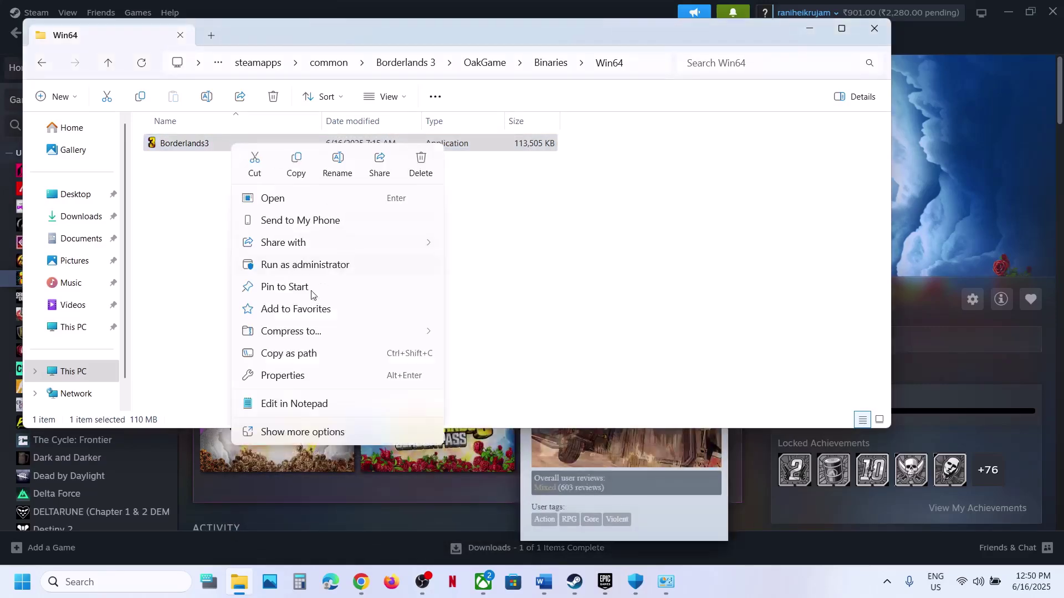
pyautogui.click(287, 381)
pyautogui.click(367, 189)
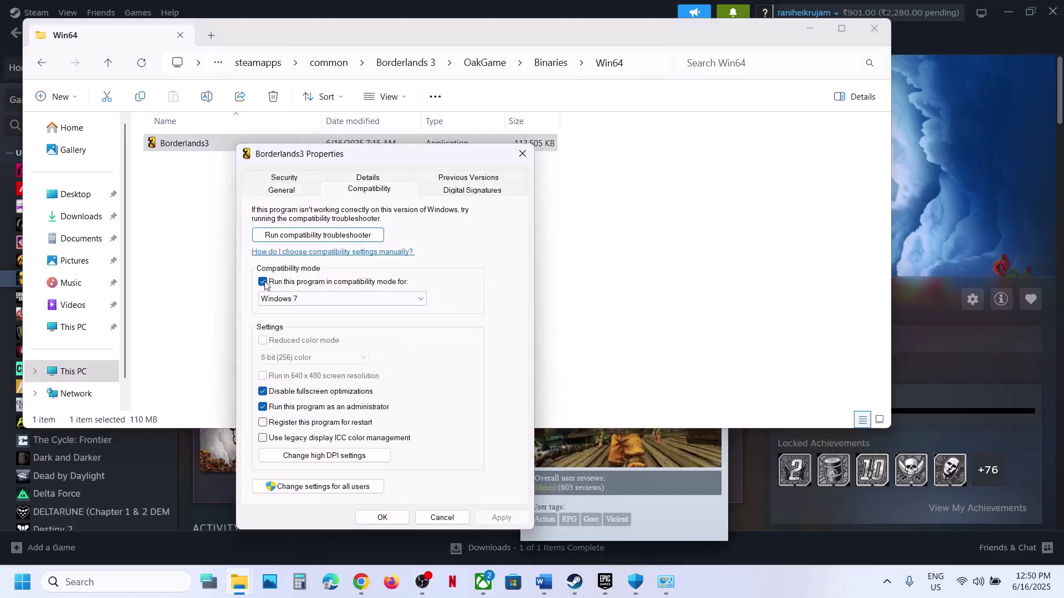
pyautogui.click(263, 282)
pyautogui.click(262, 391)
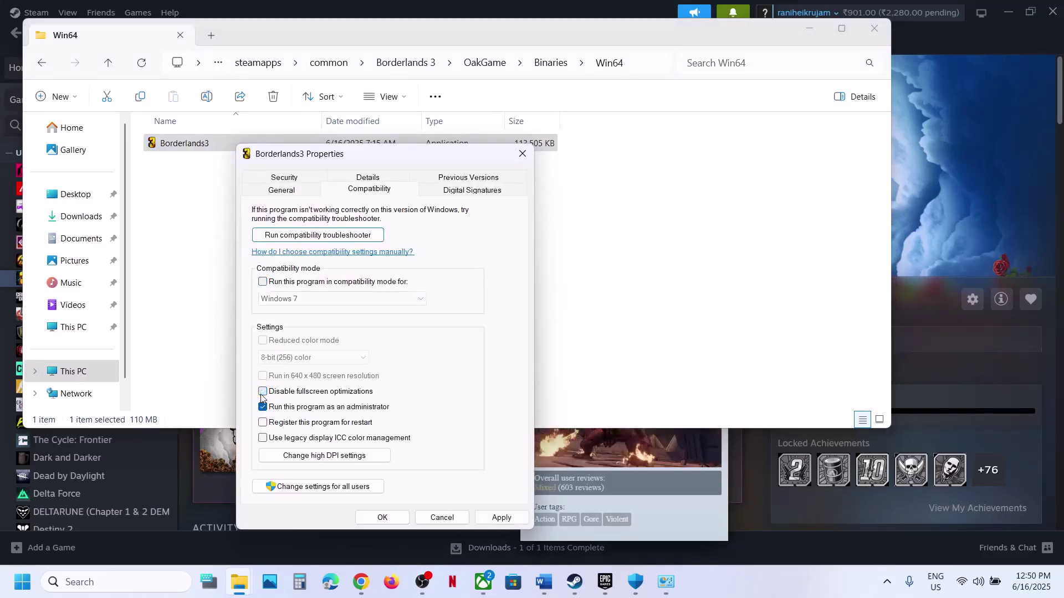
pyautogui.click(263, 408)
pyautogui.click(501, 518)
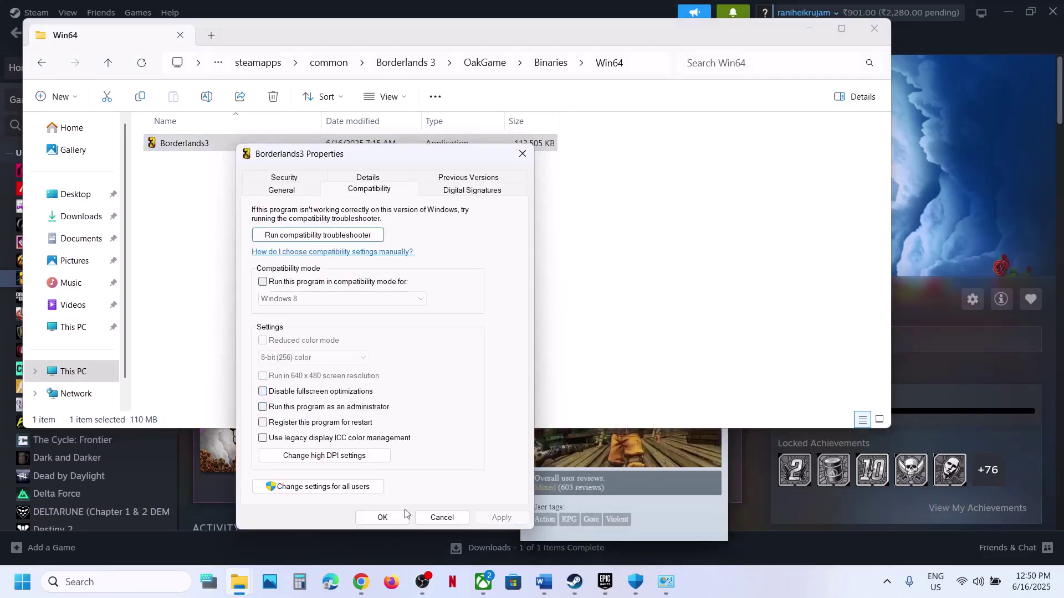
pyautogui.click(382, 518)
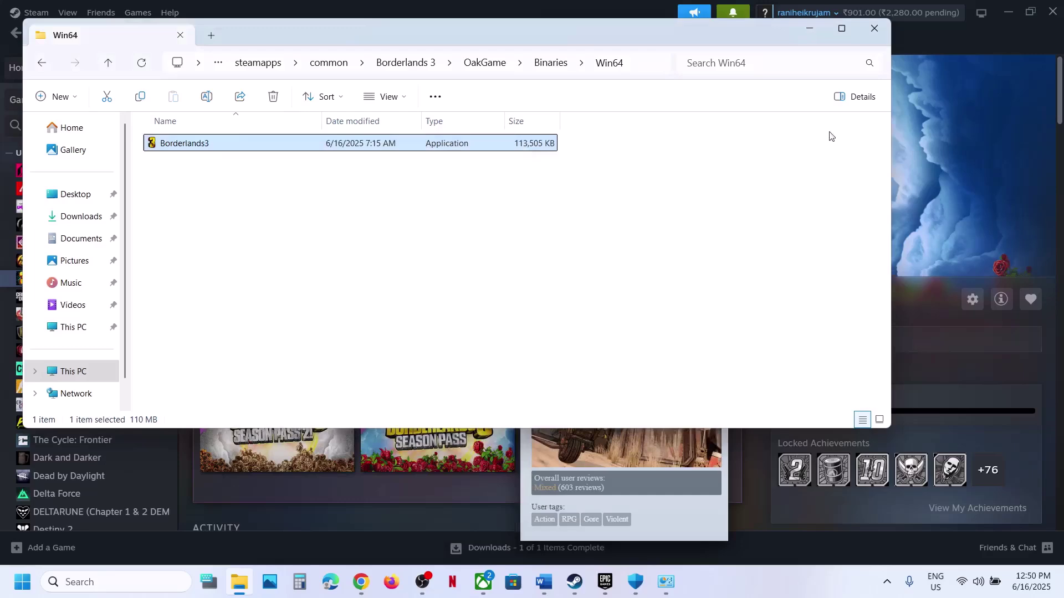
pyautogui.click(875, 38)
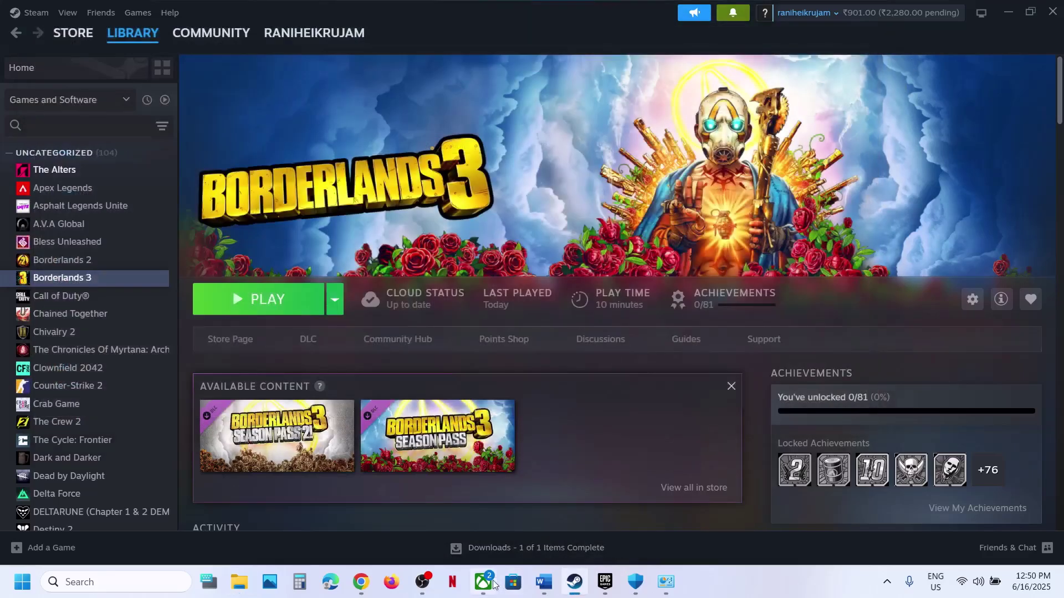
# Step: Open Borderlands 3's Manage Files tab in the Xbox app showing version 1.0.7.0, 196.19 GB
pyautogui.moveTo(615, 593)
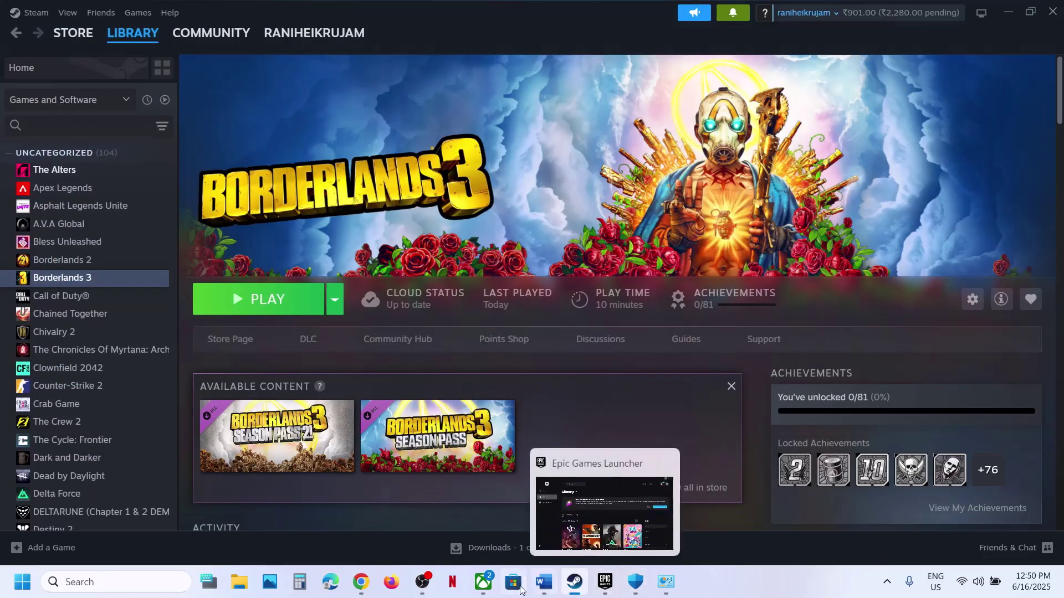
pyautogui.click(484, 587)
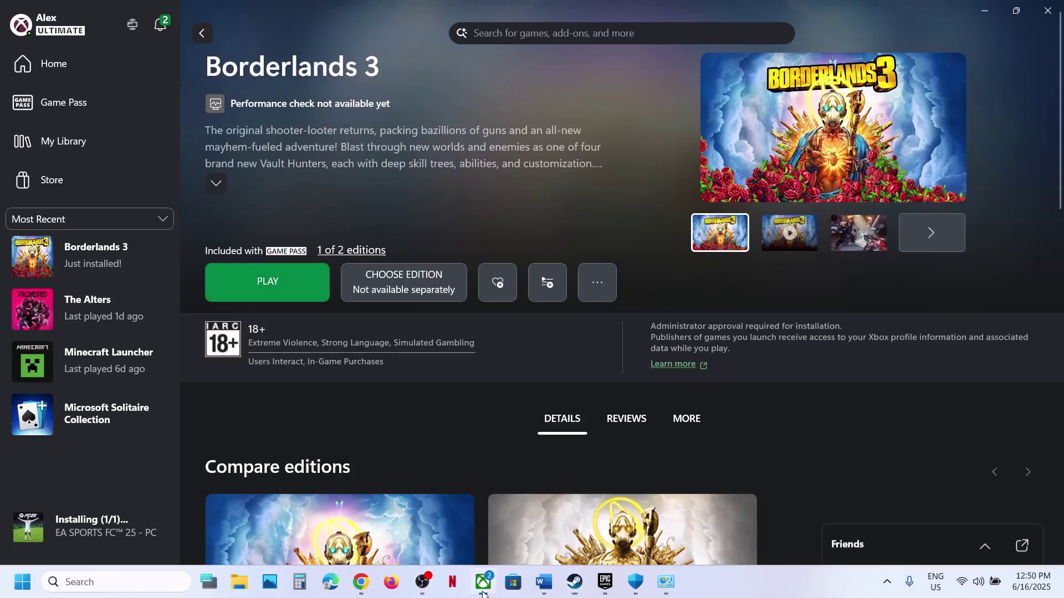
pyautogui.rightClick(126, 254)
pyautogui.click(190, 454)
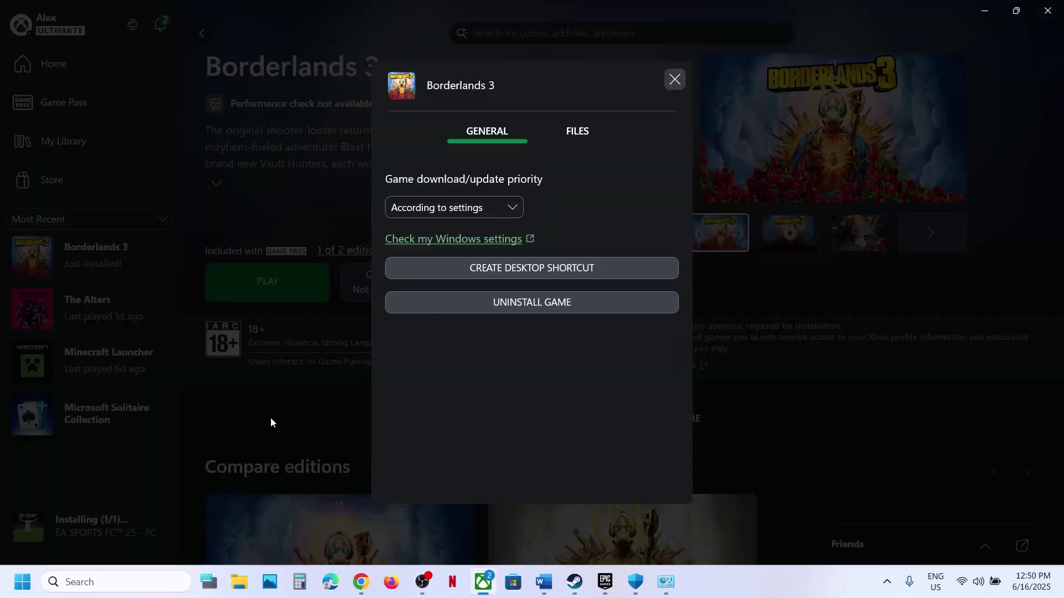
pyautogui.click(573, 137)
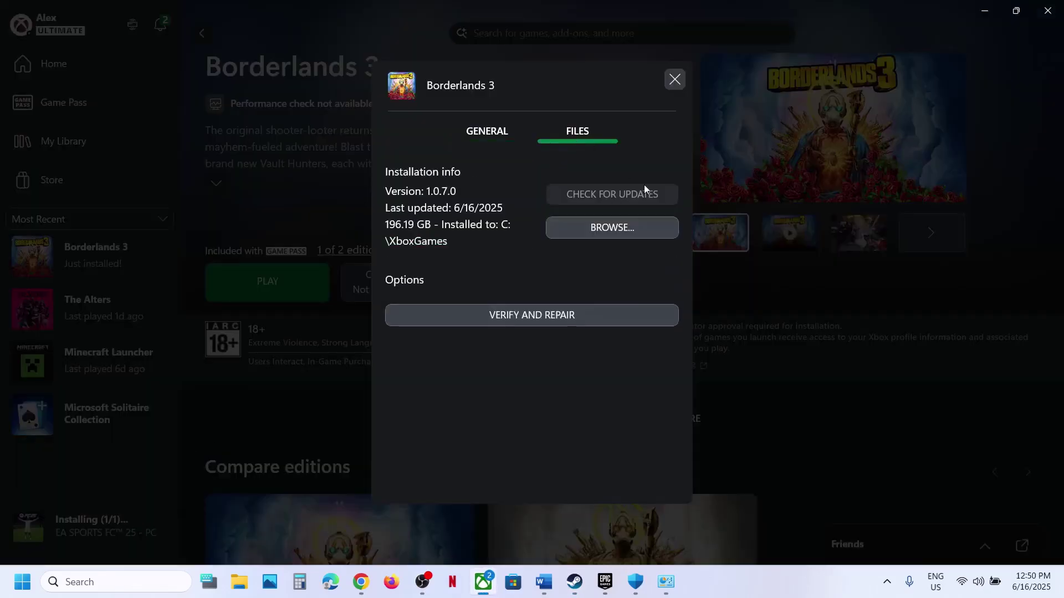
# Step: Open the Borderlands 3 Windows PC install folder down to Content and select gamelaunchhelper
pyautogui.click(595, 228)
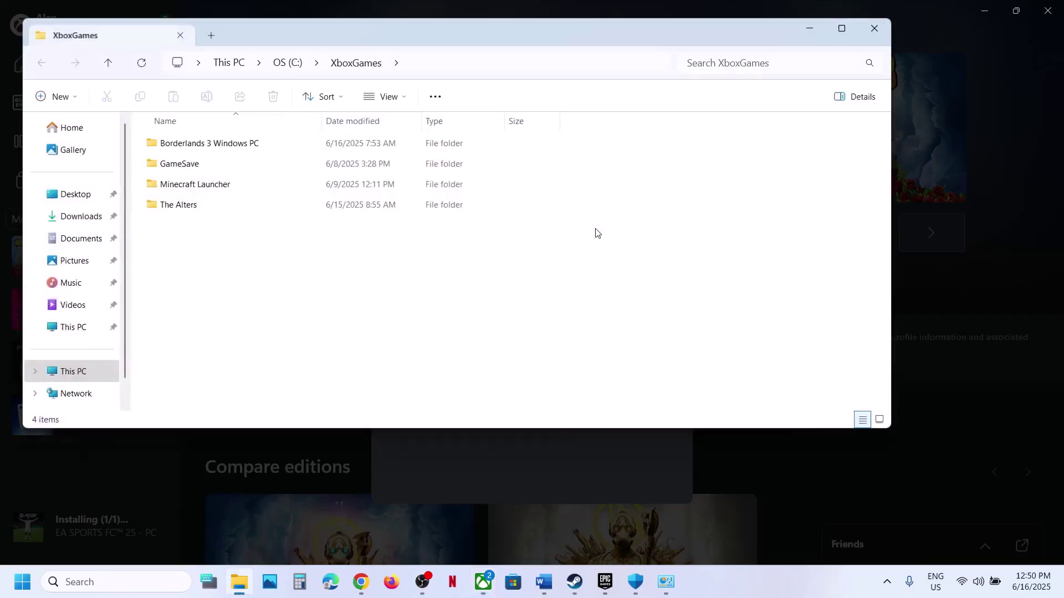
pyautogui.doubleClick(194, 148)
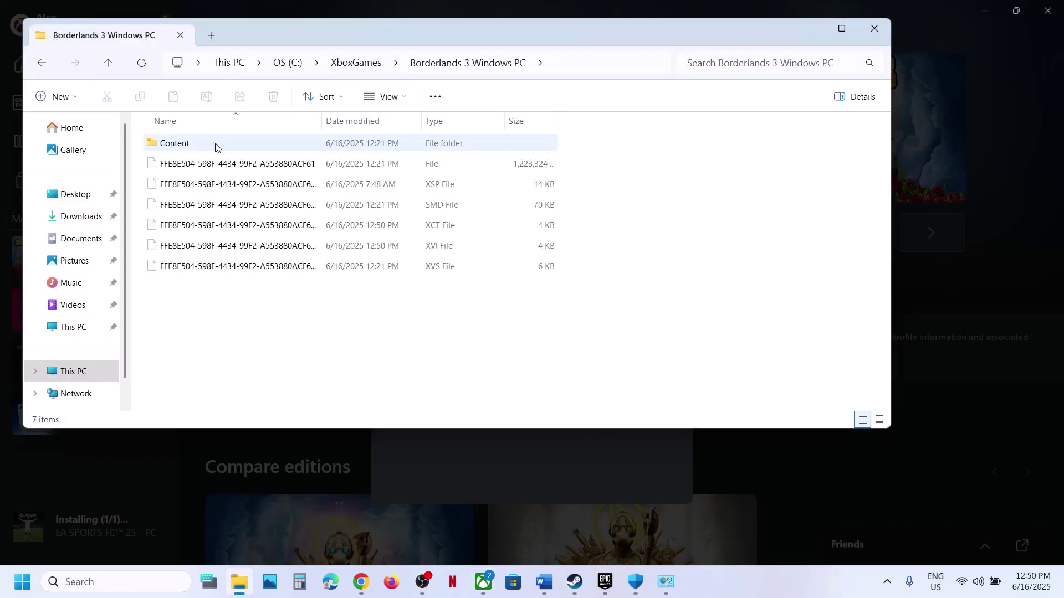
pyautogui.doubleClick(202, 147)
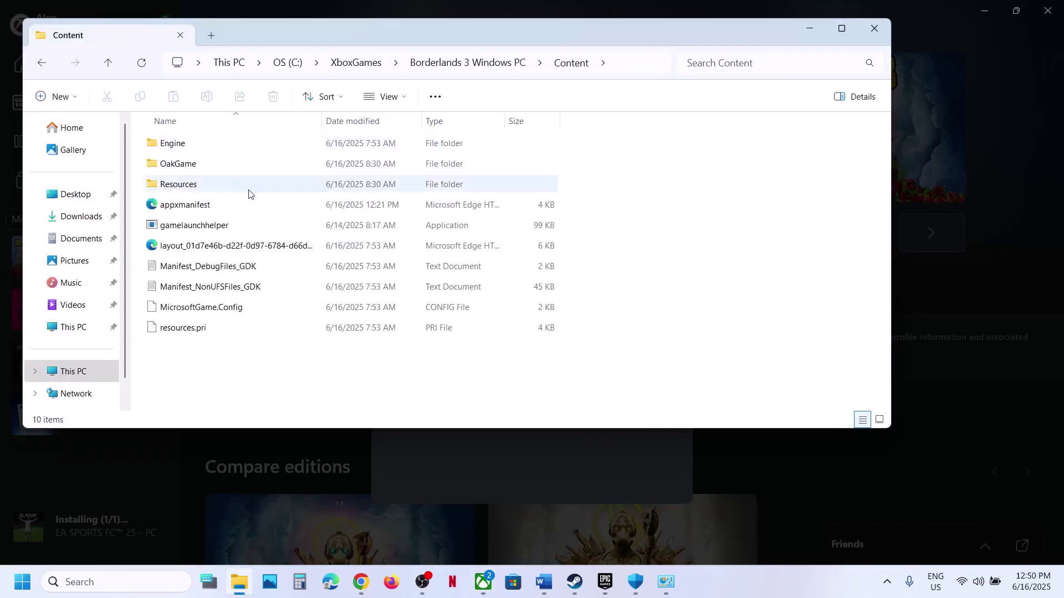
pyautogui.click(189, 231)
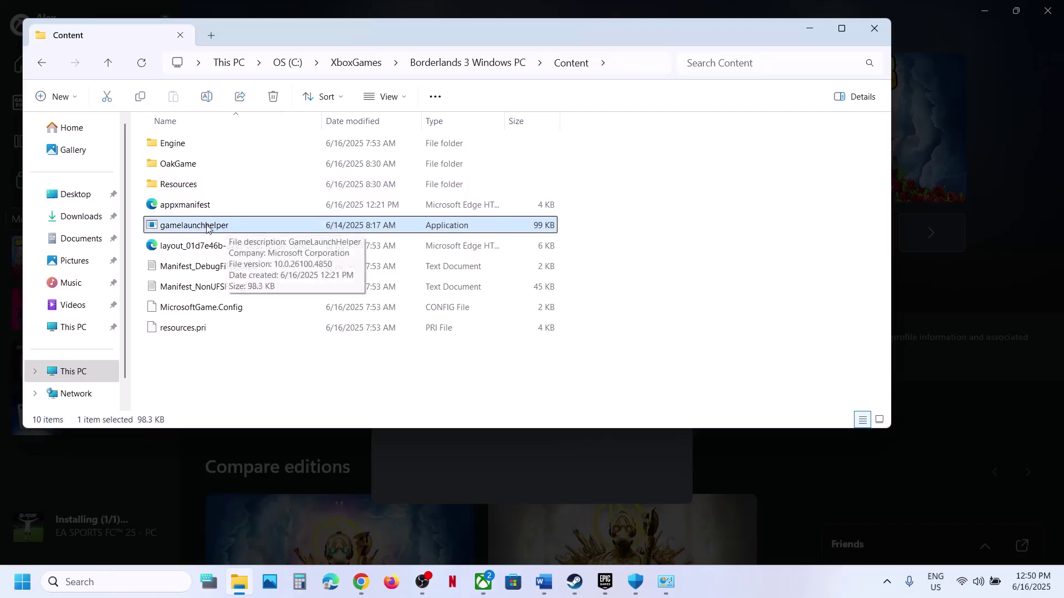
# Step: Try running OakGame-GDK-Shipping from OakGame\Binaries\GDK as administrator, dismissing the access-denied error
pyautogui.doubleClick(194, 171)
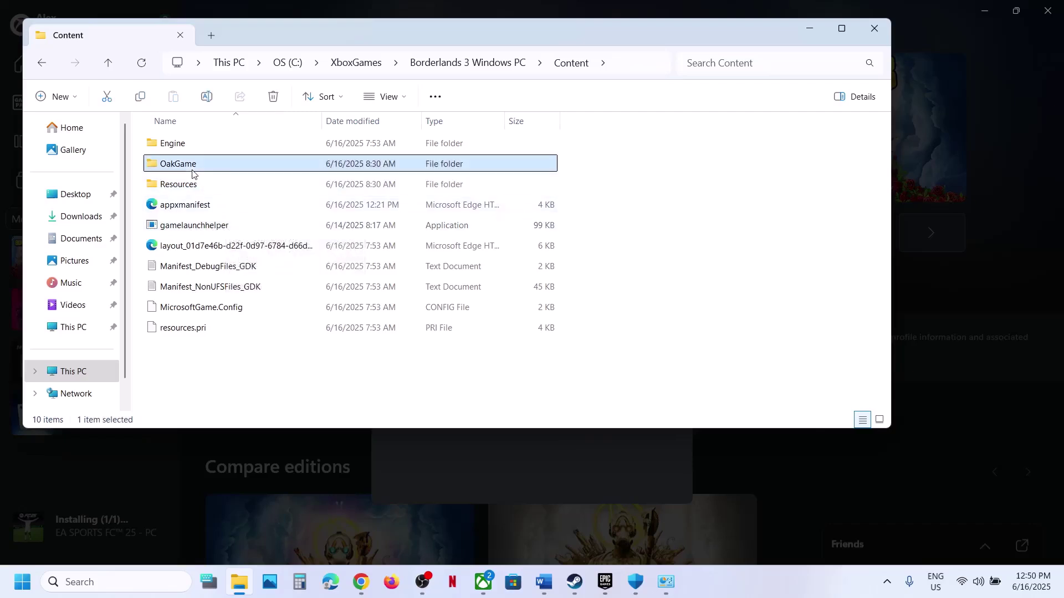
pyautogui.doubleClick(188, 164)
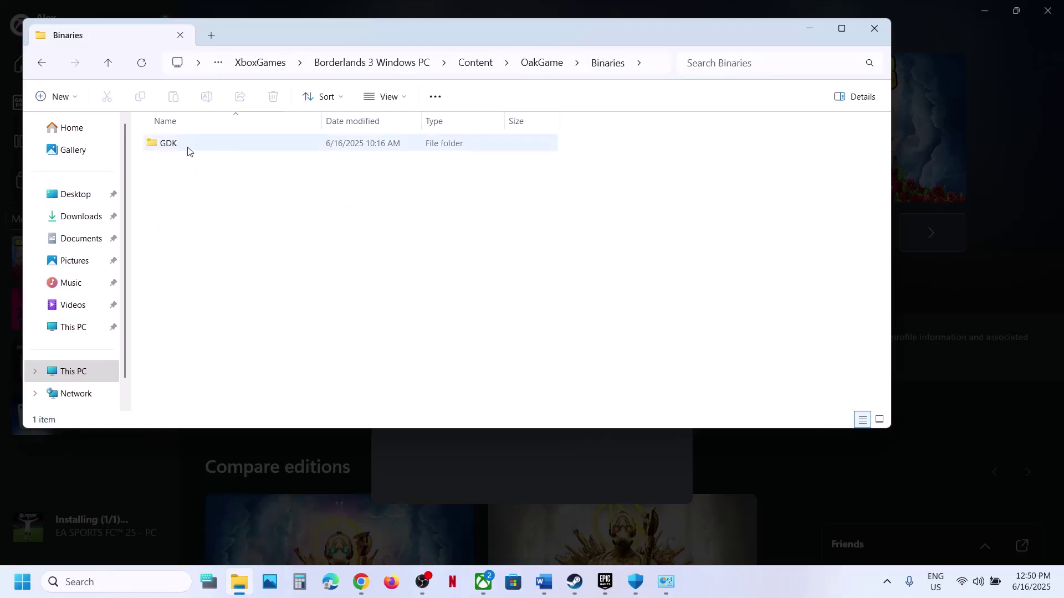
pyautogui.doubleClick(186, 145)
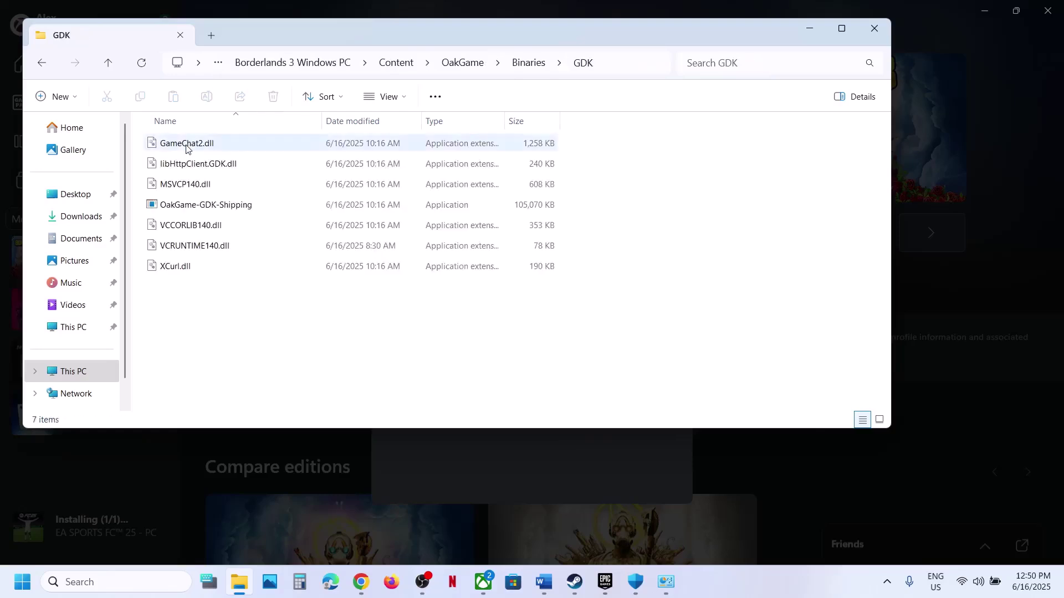
pyautogui.click(218, 209)
pyautogui.rightClick(249, 209)
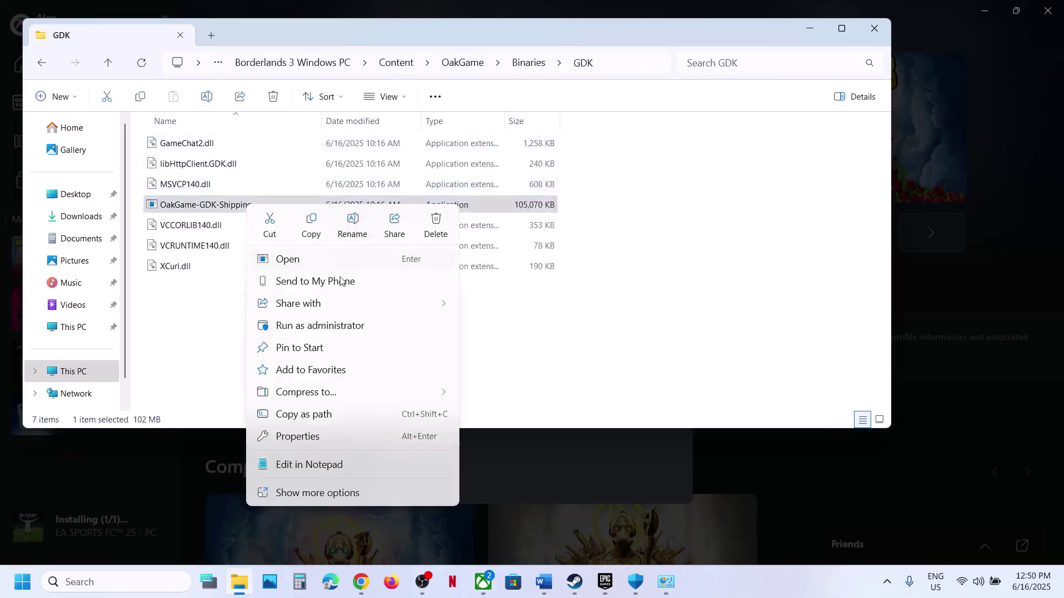
pyautogui.click(317, 328)
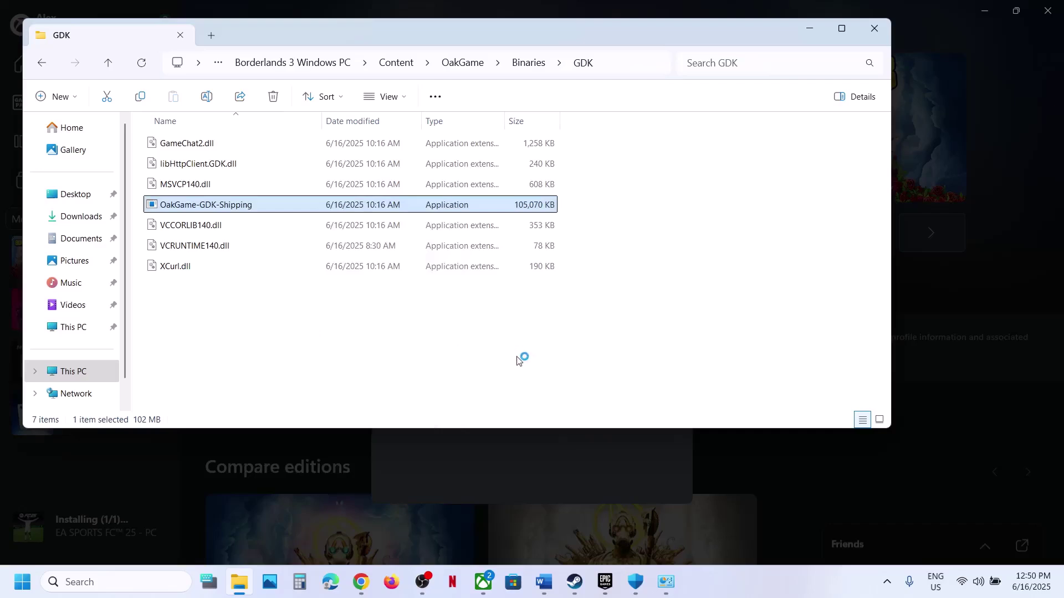
pyautogui.click(386, 381)
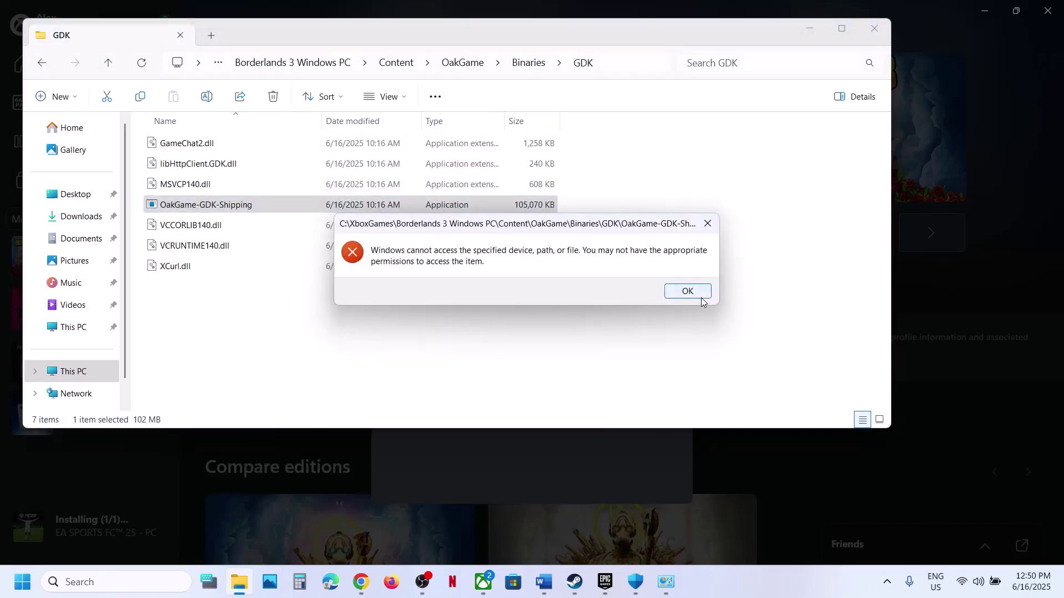
pyautogui.click(703, 293)
# Step: Back in the Content folder, launch the game by running gamelaunchhelper as administrator
pyautogui.click(112, 65)
pyautogui.click(112, 65)
pyautogui.click(111, 65)
pyautogui.click(215, 228)
pyautogui.rightClick(247, 233)
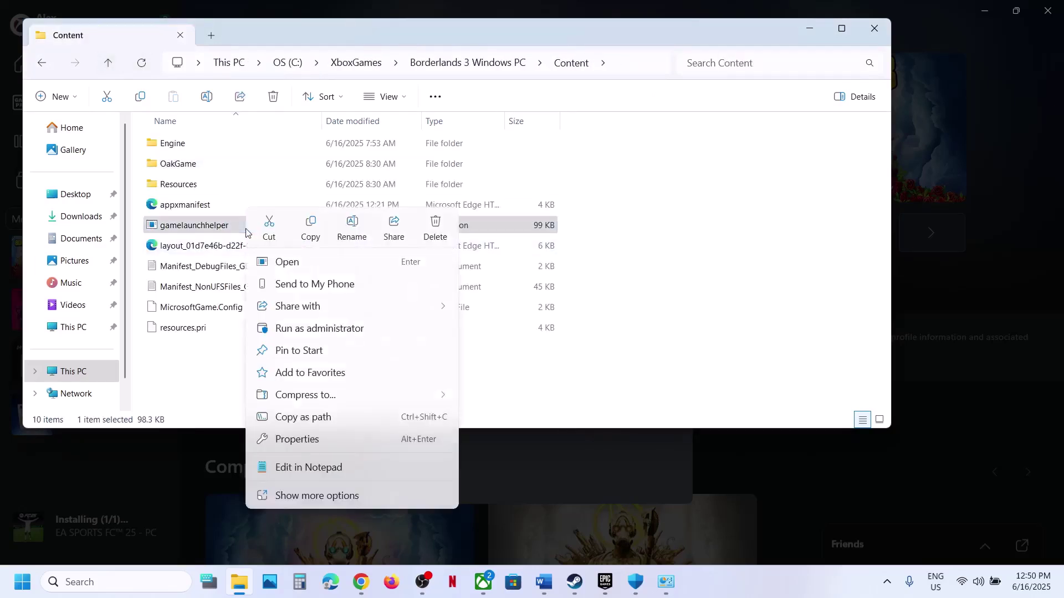
pyautogui.click(341, 329)
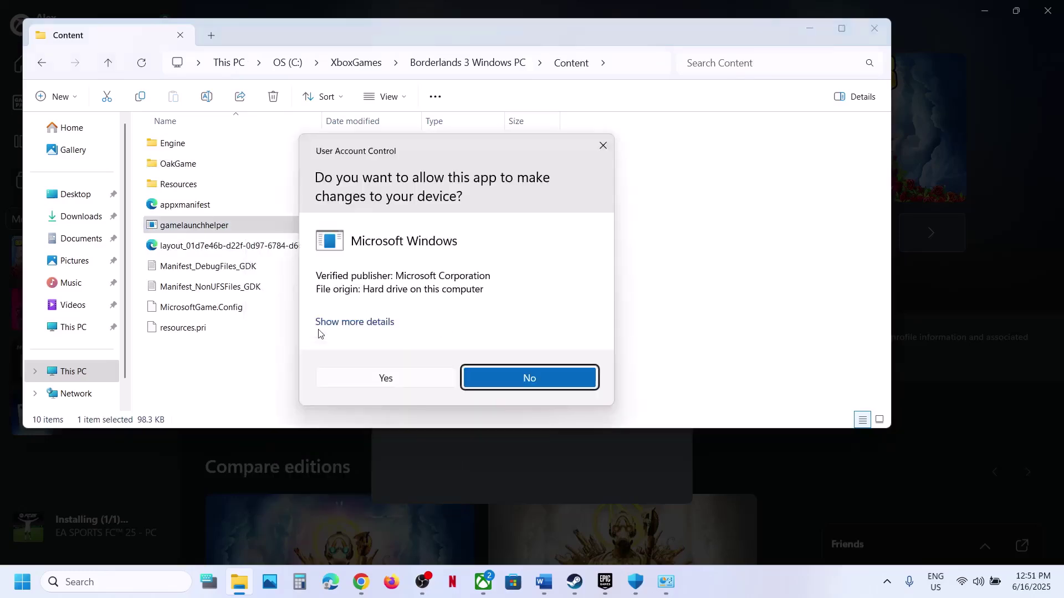
pyautogui.click(385, 379)
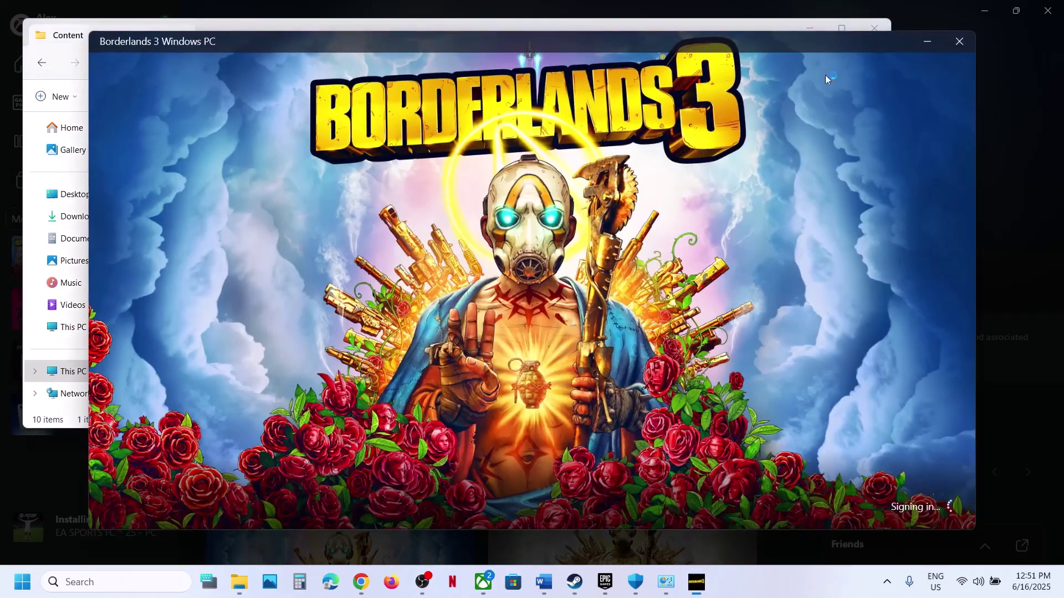
# Step: Close the game and File Explorer, then highlight Step 6, Verify the game files, in Word
pyautogui.click(959, 41)
pyautogui.click(870, 30)
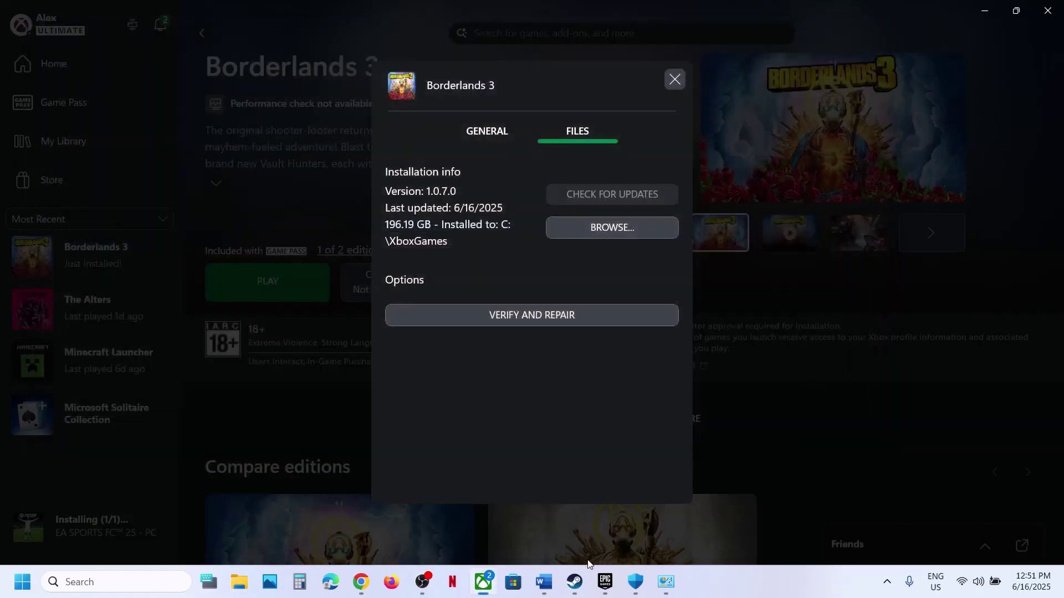
pyautogui.click(542, 586)
pyautogui.scroll(-3, 355, 385)
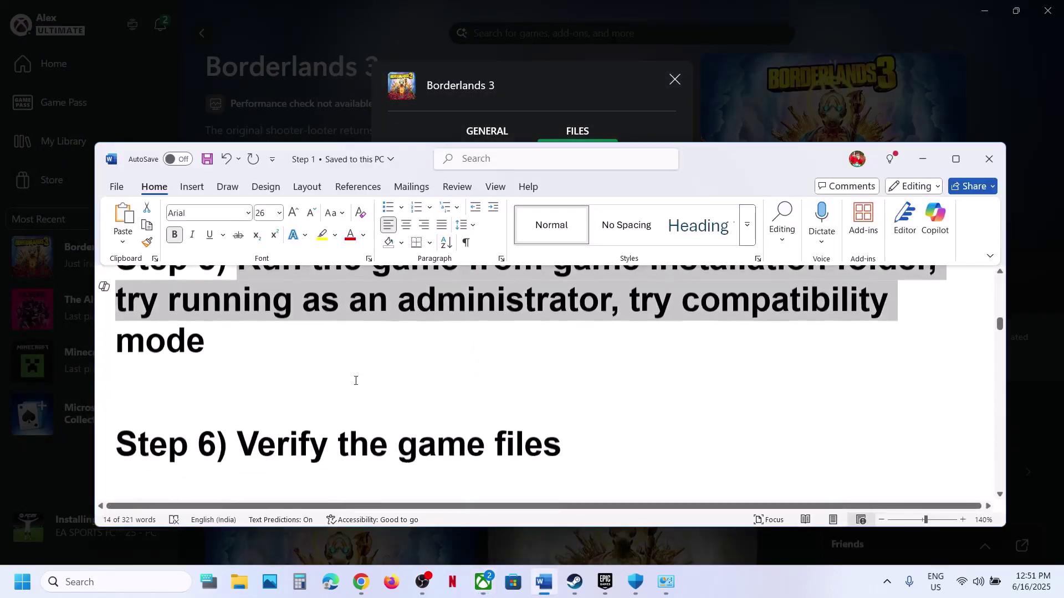
pyautogui.moveTo(283, 400); pyautogui.dragTo(560, 396)
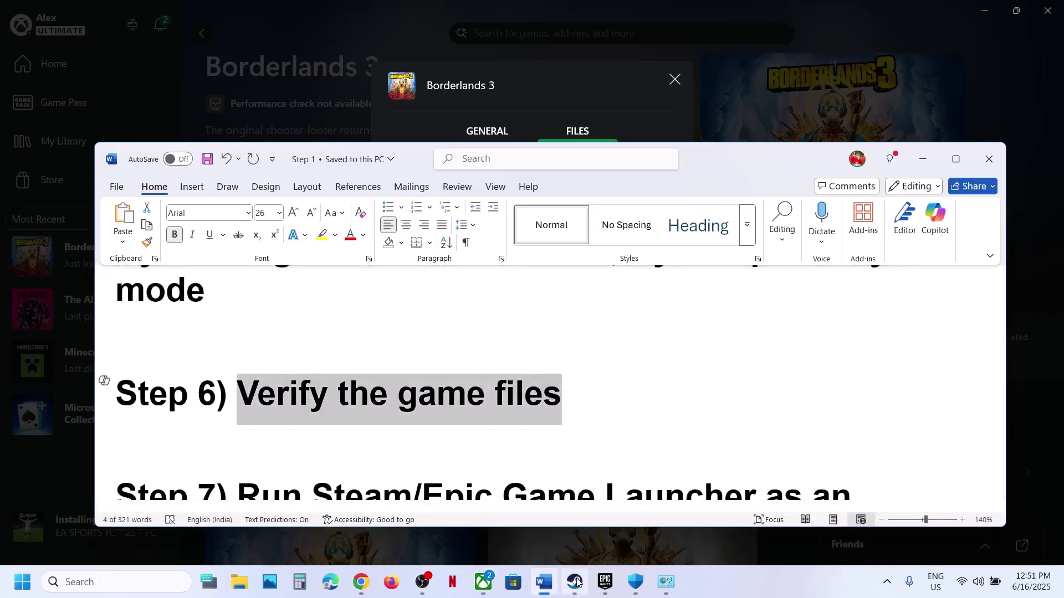
pyautogui.click(575, 581)
# Step: Run Verify integrity of game files from Borderlands 3's Installed Files properties in Steam
pyautogui.rightClick(132, 278)
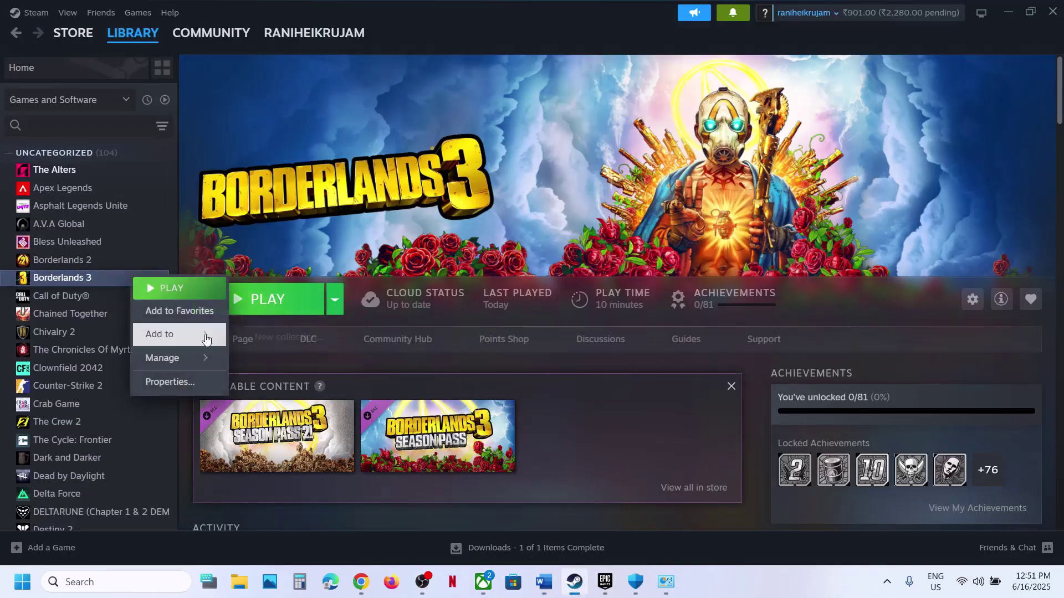
pyautogui.moveTo(189, 367)
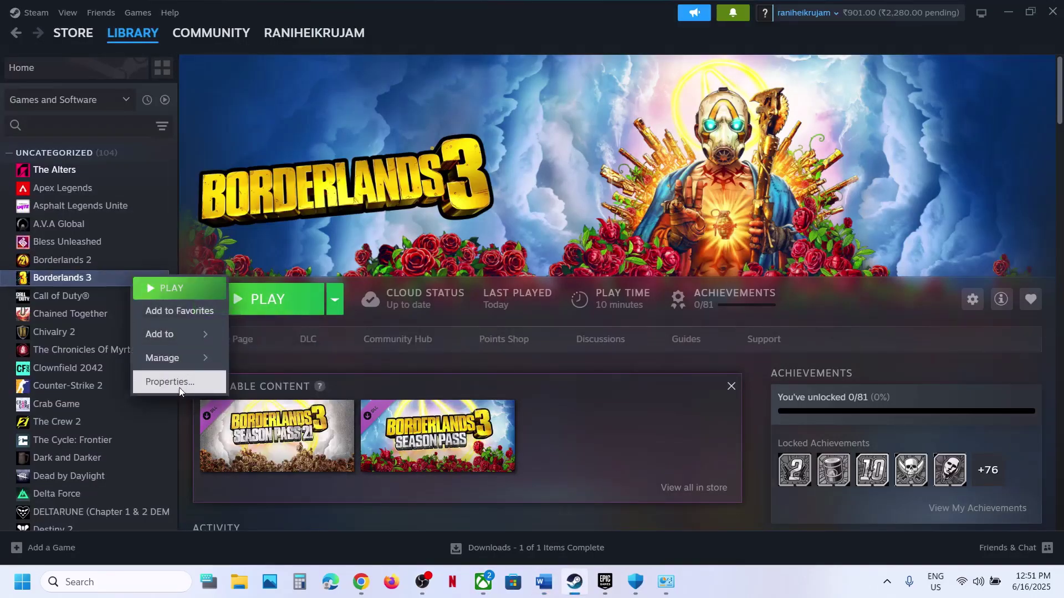
pyautogui.click(181, 392)
pyautogui.click(319, 194)
pyautogui.click(731, 249)
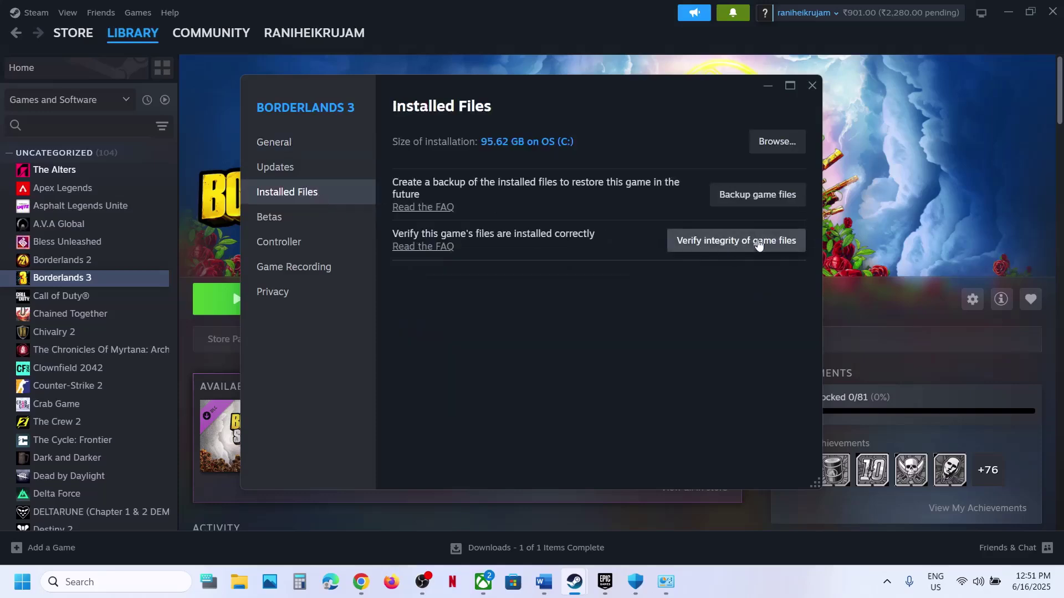
pyautogui.click(812, 85)
pyautogui.click(604, 582)
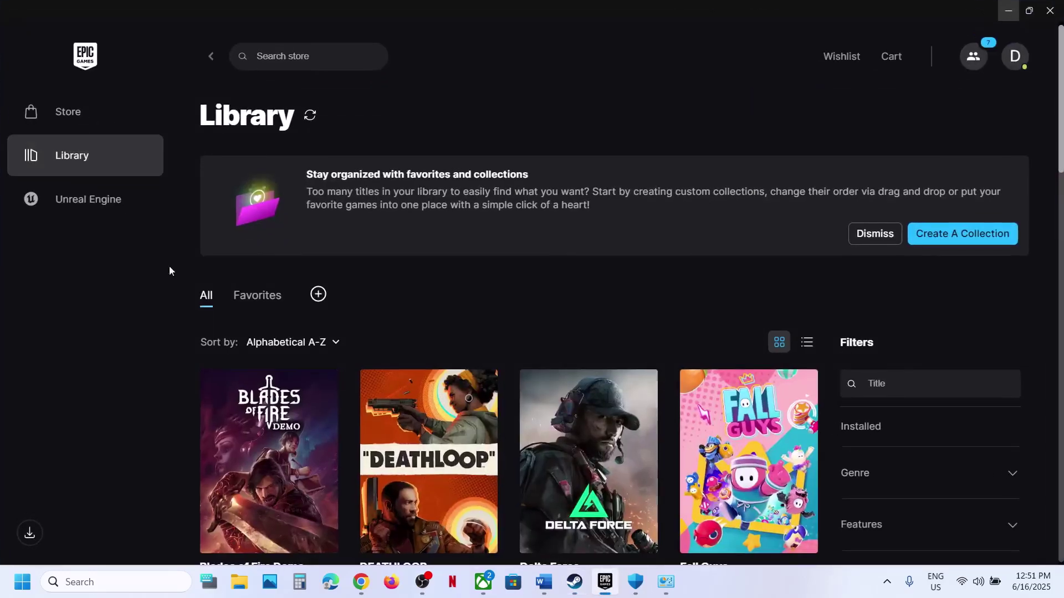
pyautogui.scroll(-4, 294, 301)
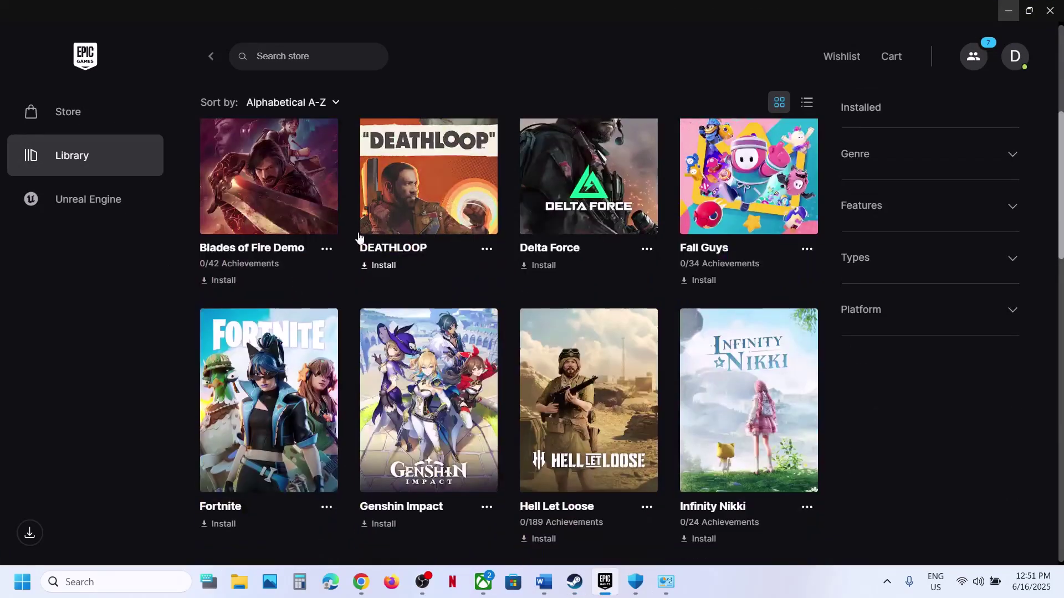
pyautogui.click(326, 249)
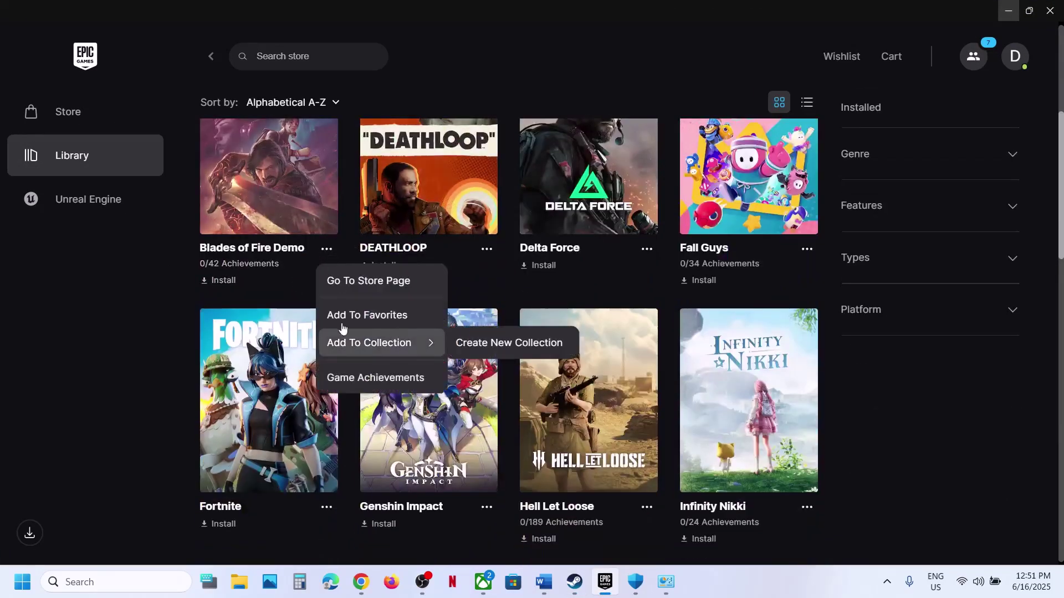
pyautogui.click(118, 373)
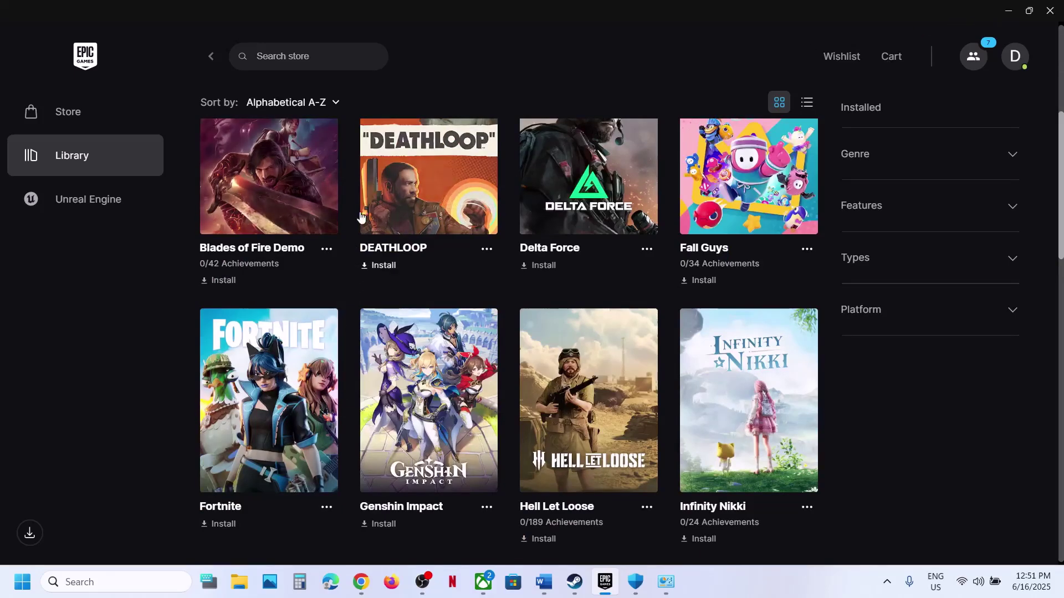
pyautogui.click(326, 249)
pyautogui.moveTo(401, 362)
pyautogui.click(147, 330)
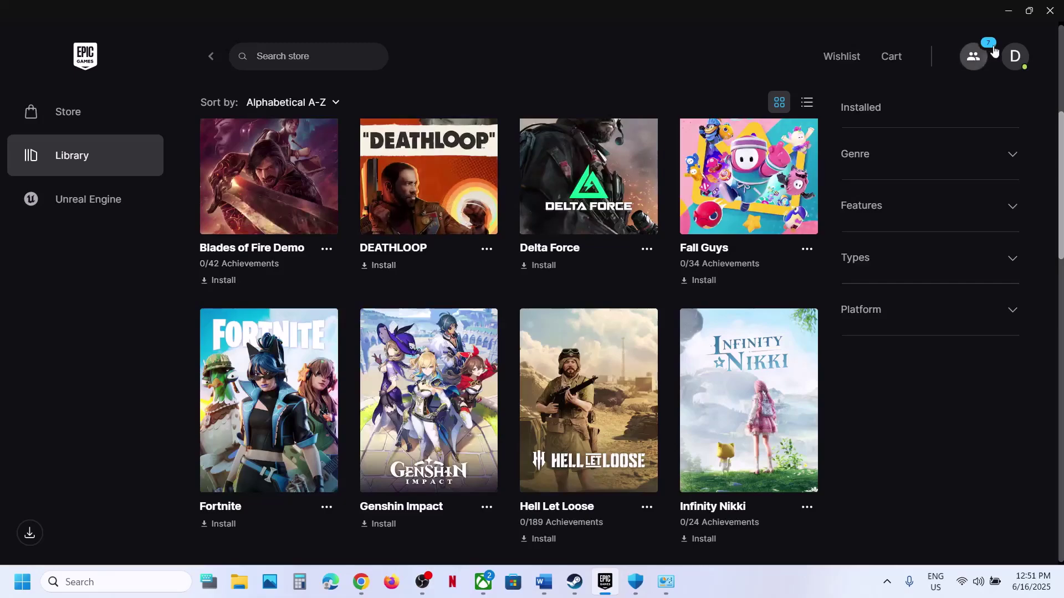
pyautogui.click(1002, 10)
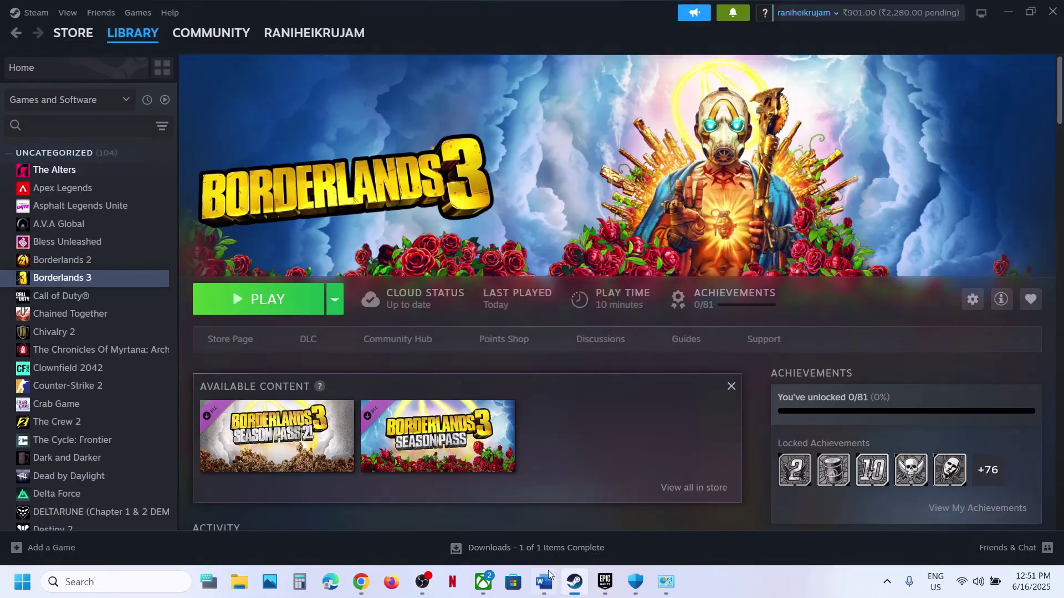
# Step: Reopen Borderlands 3's Manage Files panel in the Xbox app to recheck it, then close it
pyautogui.click(488, 591)
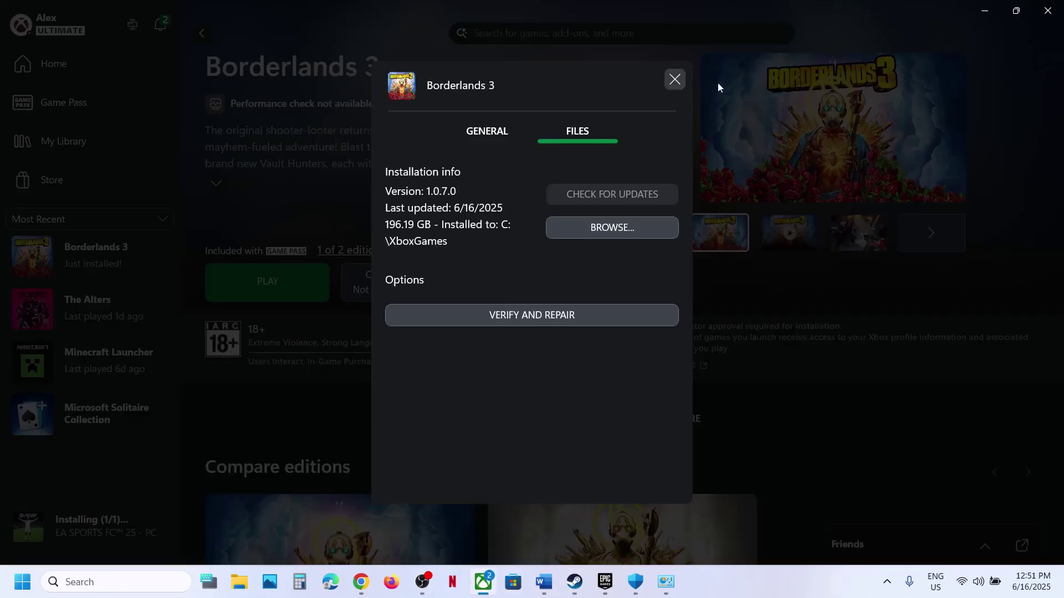
pyautogui.click(674, 79)
pyautogui.rightClick(78, 268)
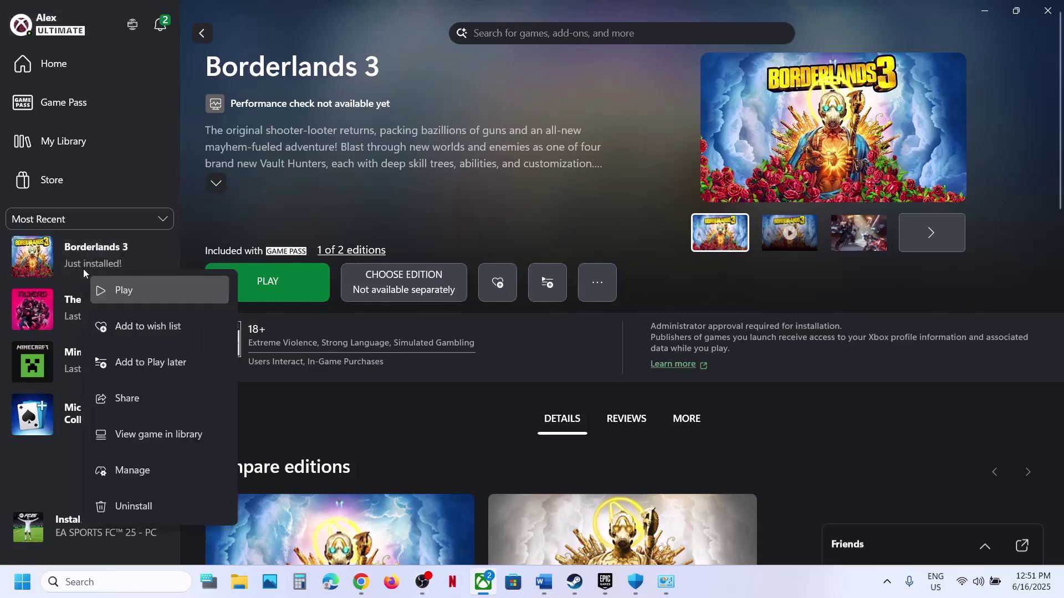
pyautogui.click(132, 471)
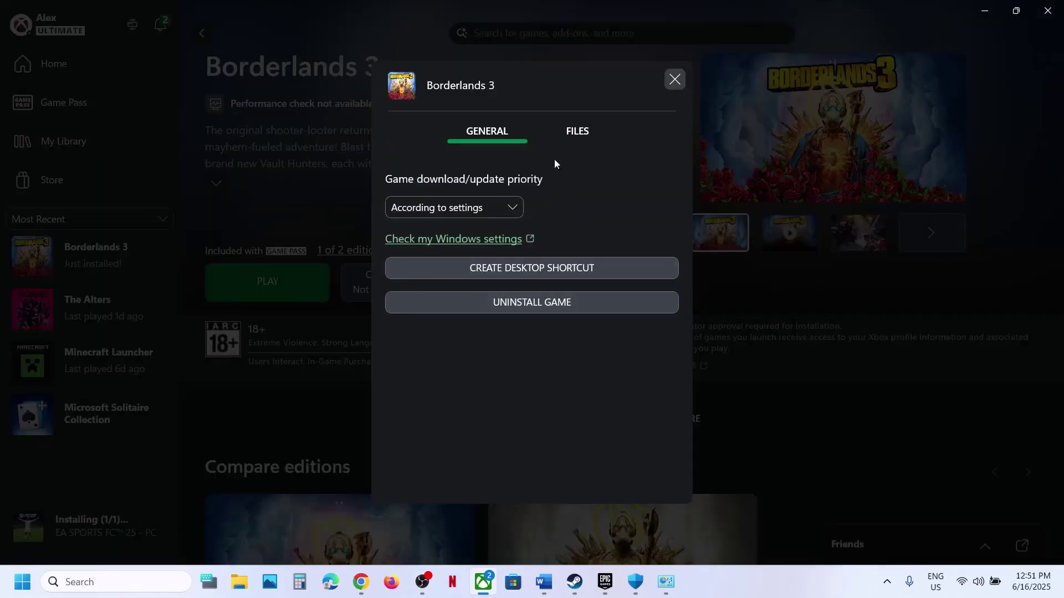
pyautogui.click(577, 133)
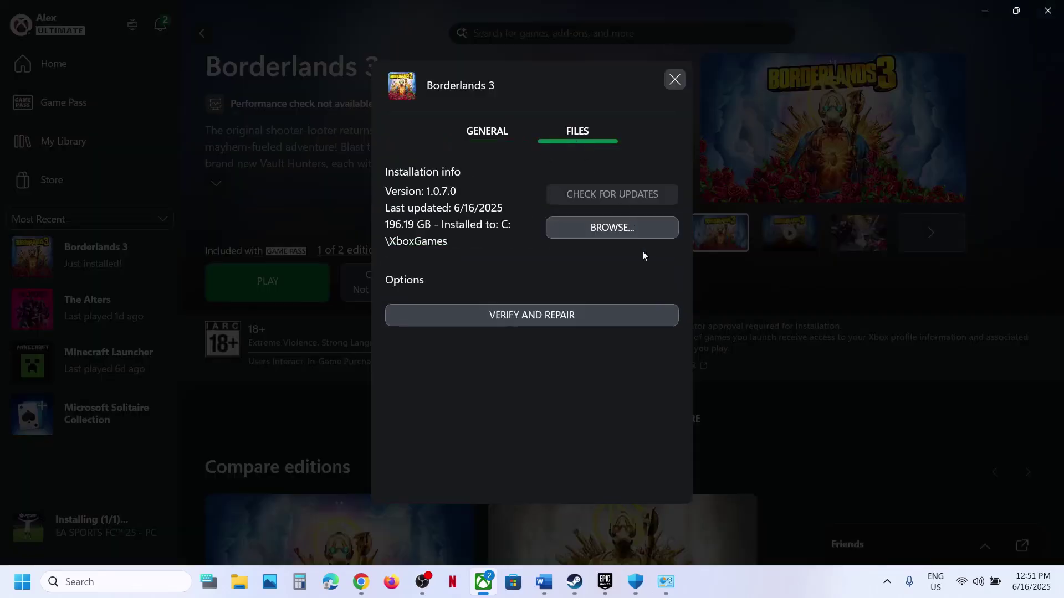
pyautogui.click(674, 79)
# Step: Show Word's Step 7: run Steam or Epic Games Launcher as administrator
pyautogui.click(554, 579)
pyautogui.scroll(-3, 419, 361)
pyautogui.moveTo(237, 368); pyautogui.dragTo(587, 418)
pyautogui.click(585, 421)
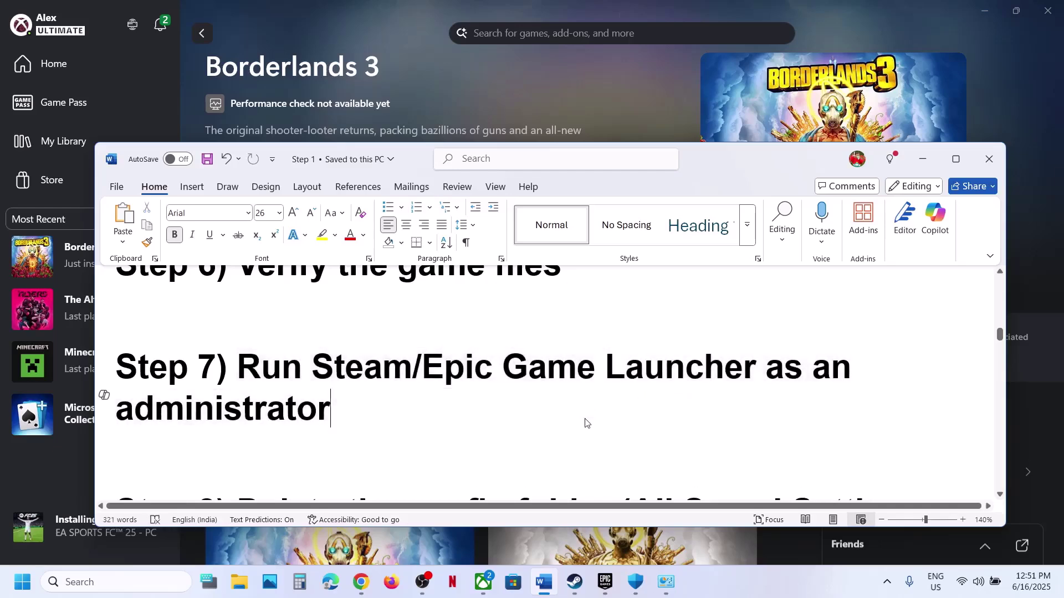
# Step: Search Windows for 'steam' and run the Steam result as administrator
pyautogui.click(574, 582)
pyautogui.moveTo(162, 39)
pyautogui.click(34, 13)
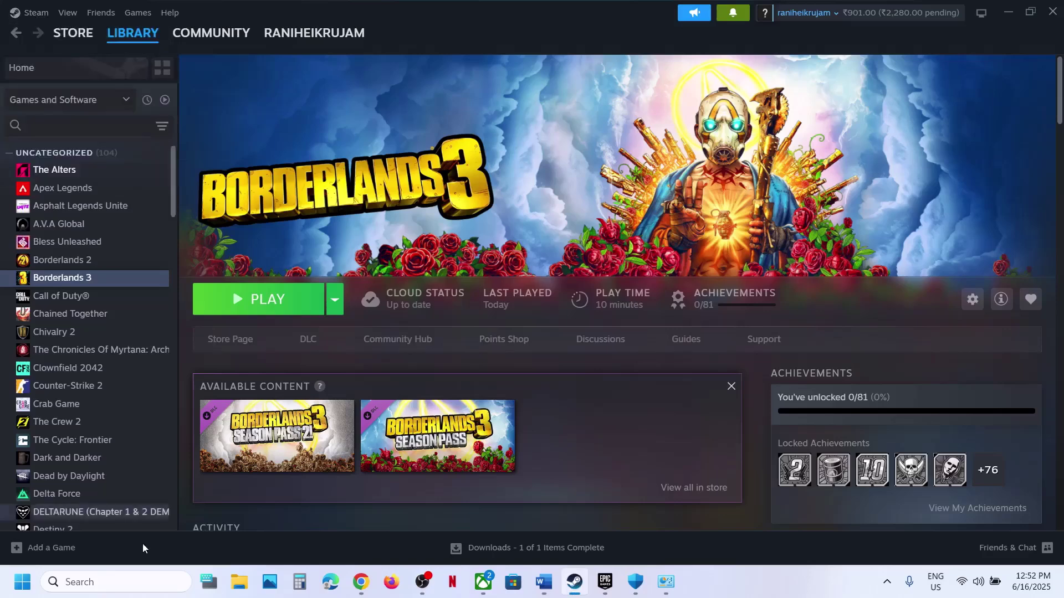
pyautogui.click(95, 577)
pyautogui.write('steam')
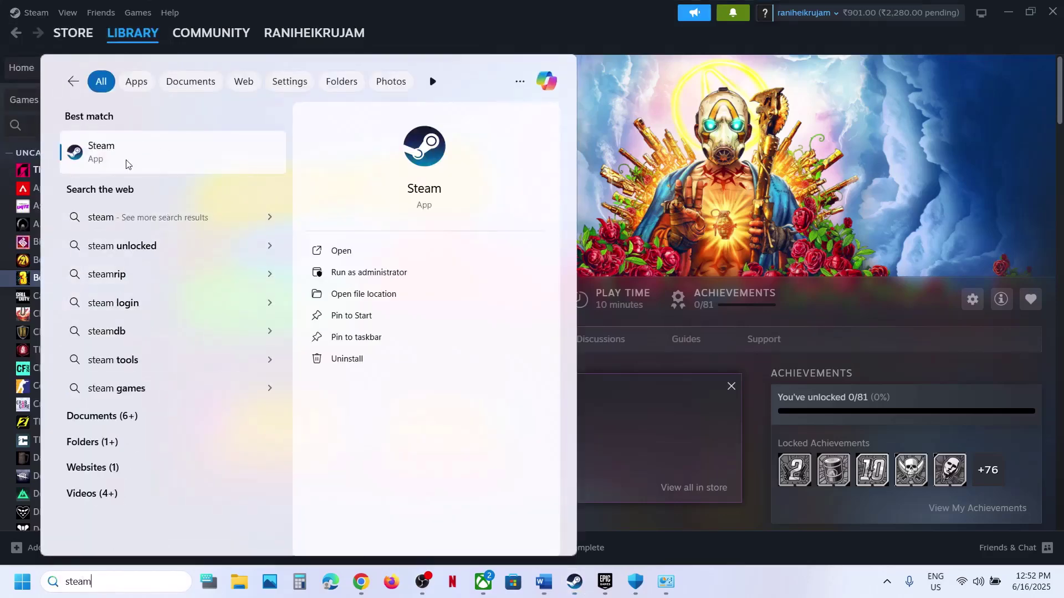
pyautogui.rightClick(190, 167)
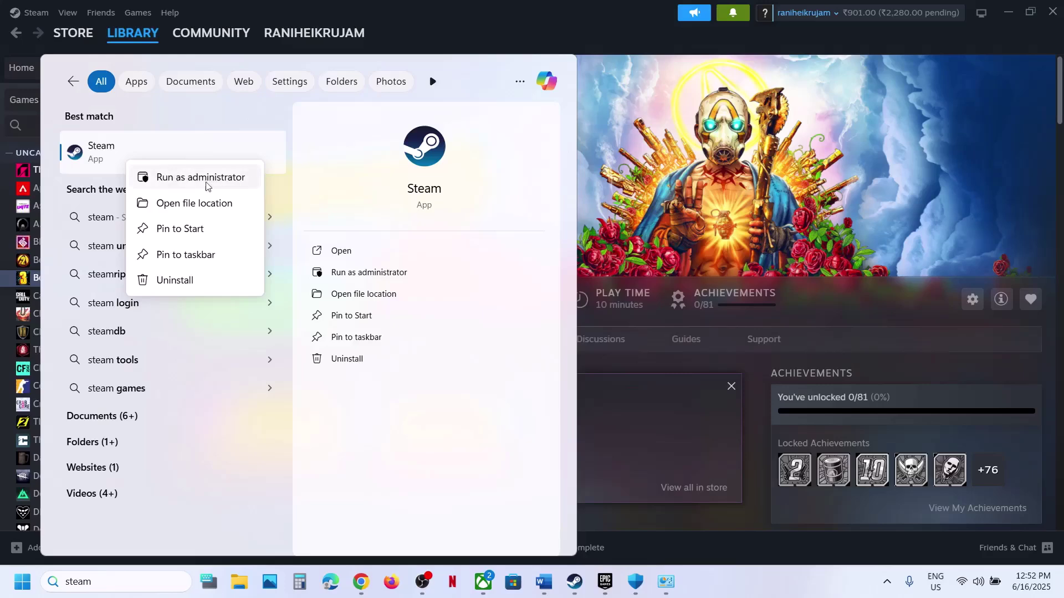
pyautogui.click(224, 178)
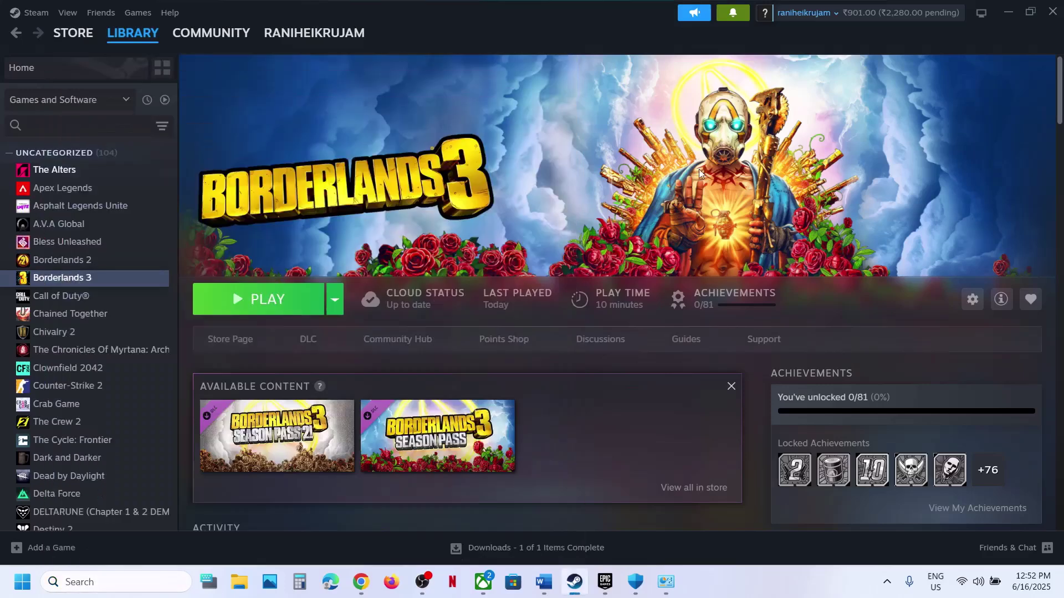
# Step: Exit Epic Games Launcher from the tray and relaunch it as administrator via Windows search
pyautogui.click(604, 582)
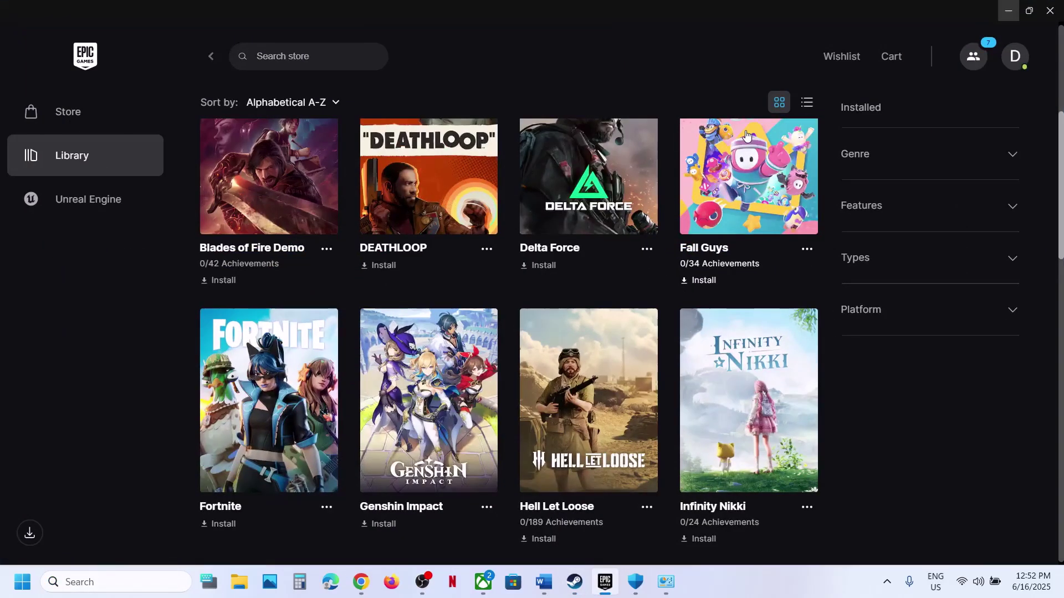
pyautogui.click(887, 582)
pyautogui.rightClick(886, 537)
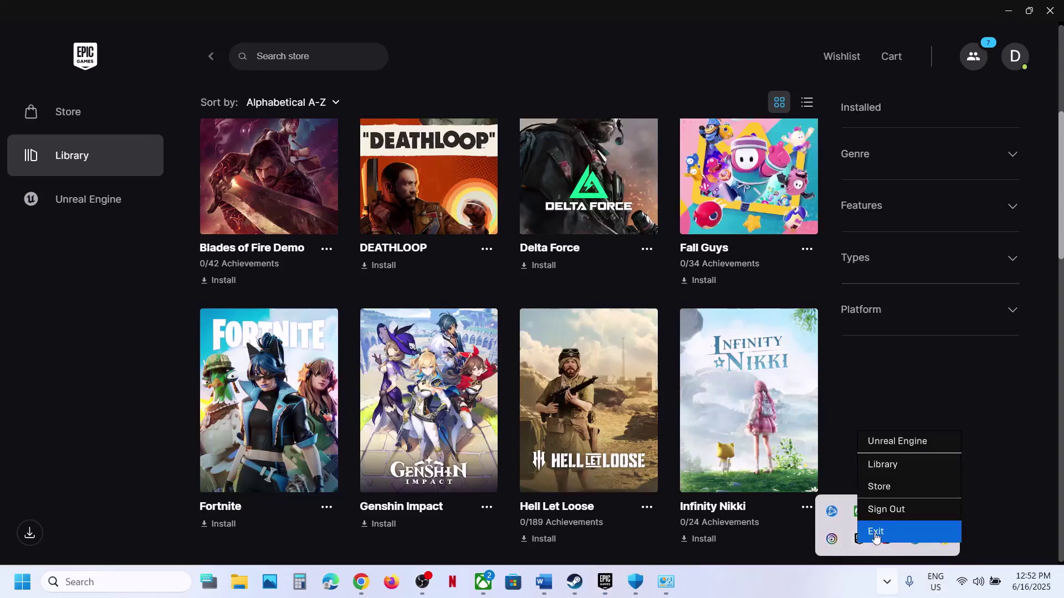
pyautogui.click(721, 591)
pyautogui.click(99, 582)
pyautogui.write('pic')
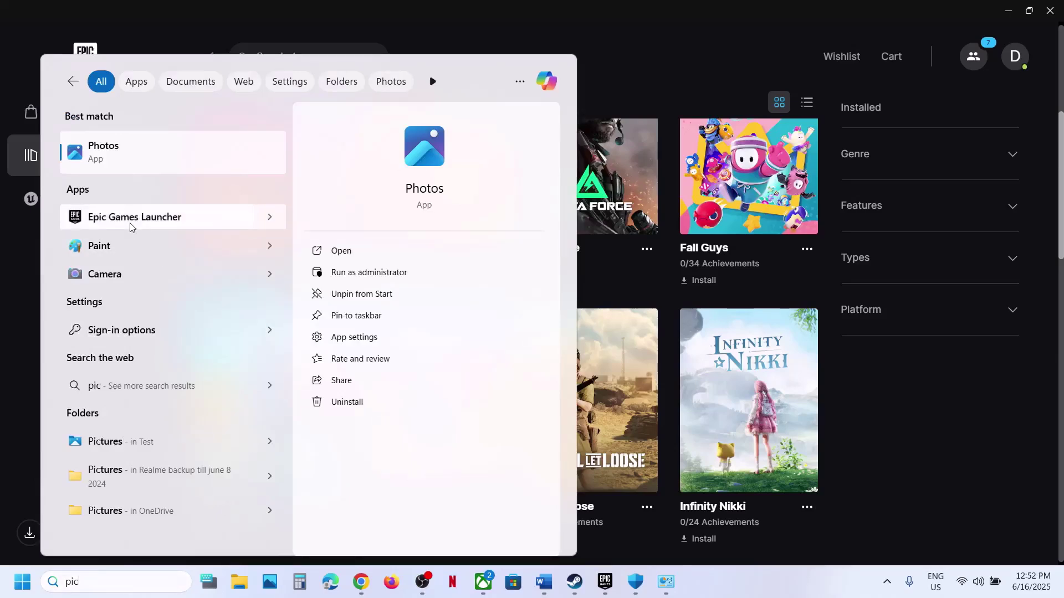
pyautogui.rightClick(132, 227)
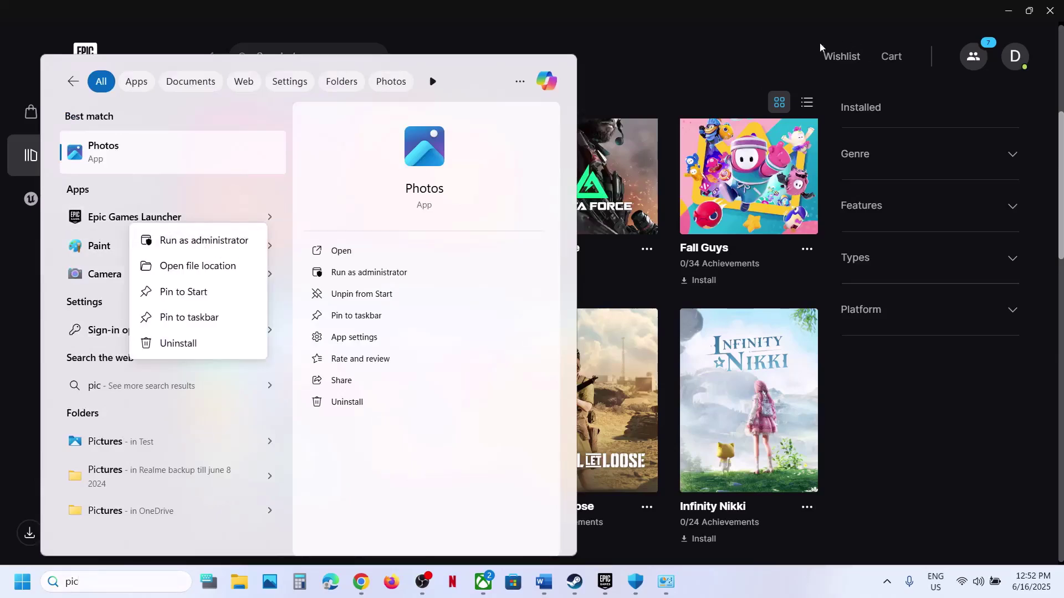
pyautogui.click(766, 51)
# Step: Highlight Word's Step 8: delete the config folder, rename and back up saves
pyautogui.click(542, 583)
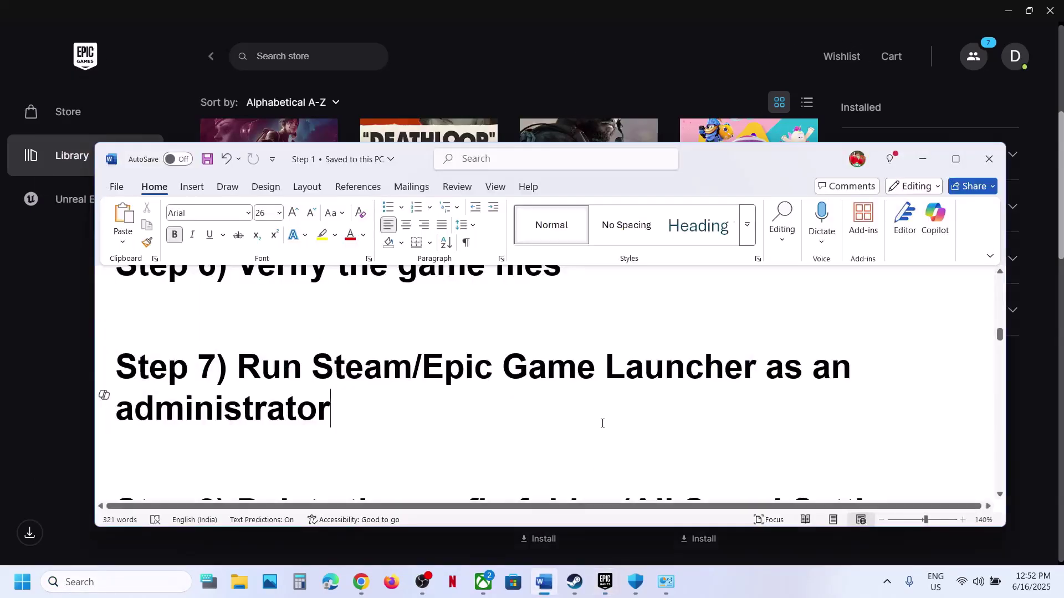
pyautogui.scroll(-3, 410, 372)
pyautogui.moveTo(258, 348); pyautogui.dragTo(293, 395)
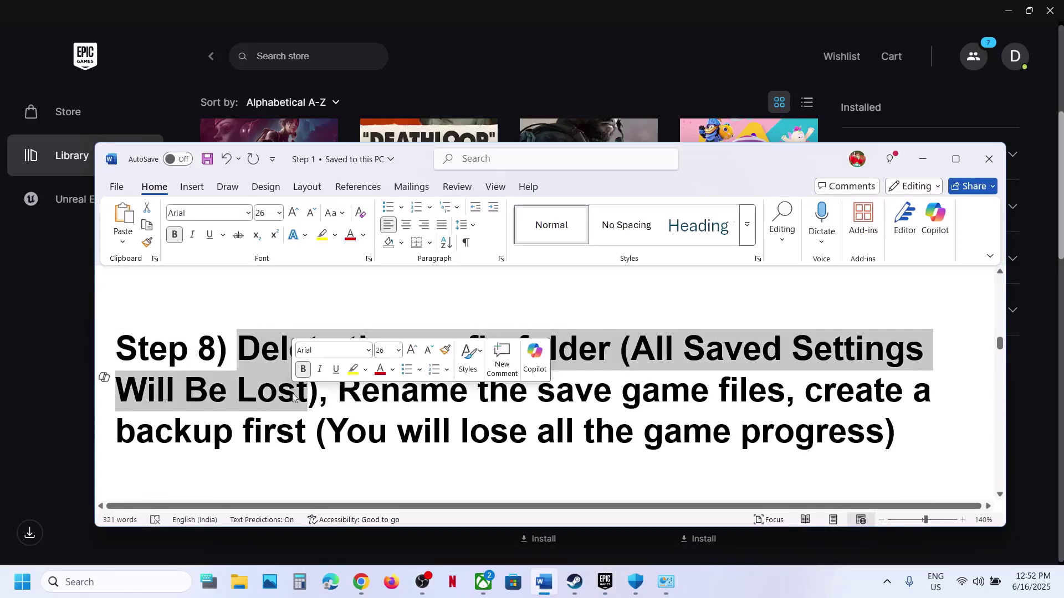
# Step: Open a maximized File Explorer with hidden items shown and browse to the user's AppData\Local folder
pyautogui.click(241, 580)
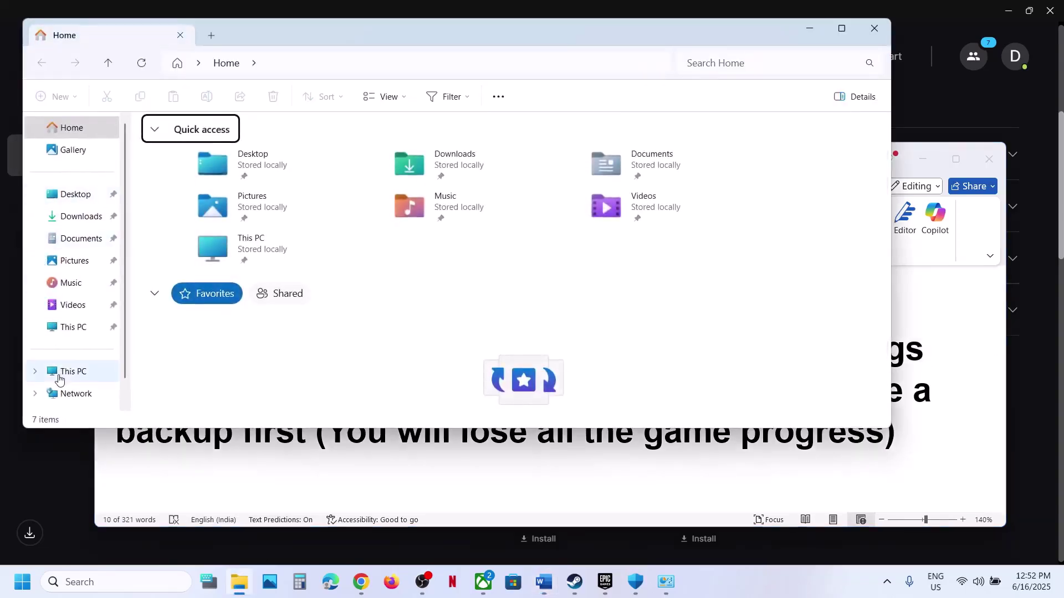
pyautogui.click(60, 378)
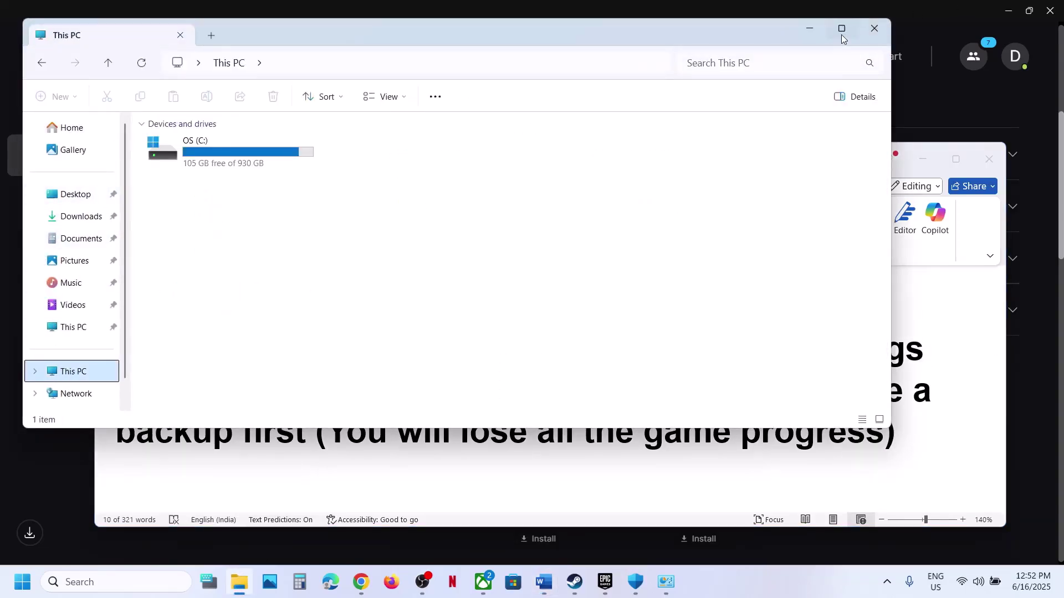
pyautogui.click(841, 29)
pyautogui.doubleClick(218, 143)
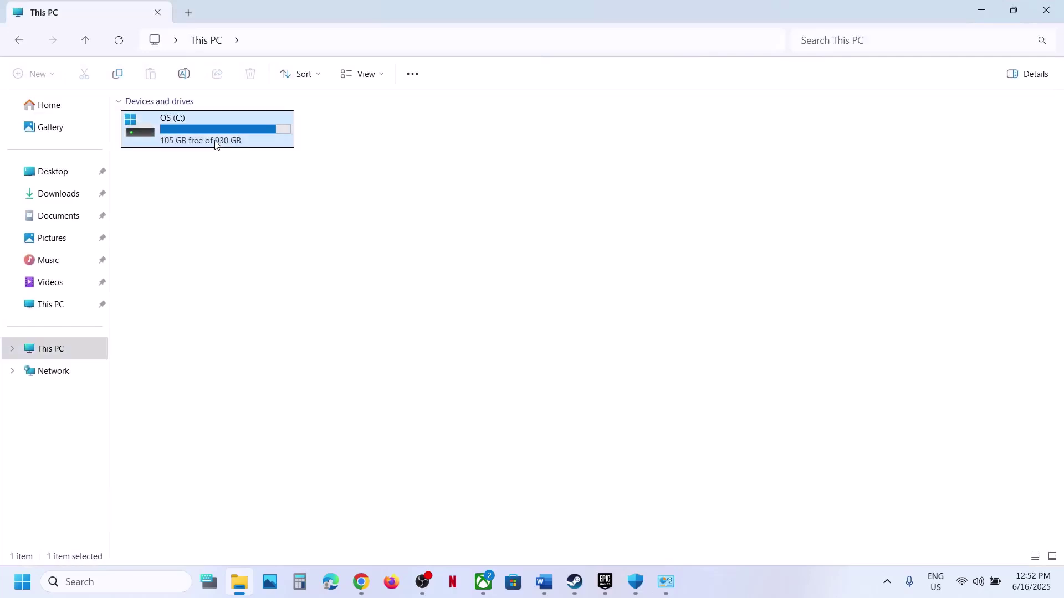
pyautogui.doubleClick(159, 409)
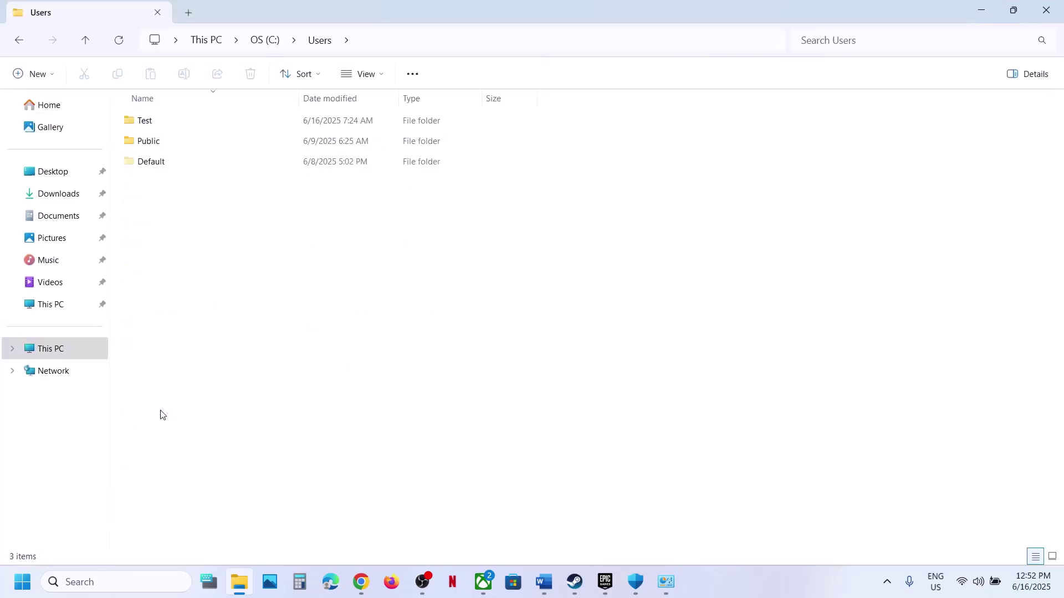
pyautogui.click(160, 122)
pyautogui.doubleClick(160, 123)
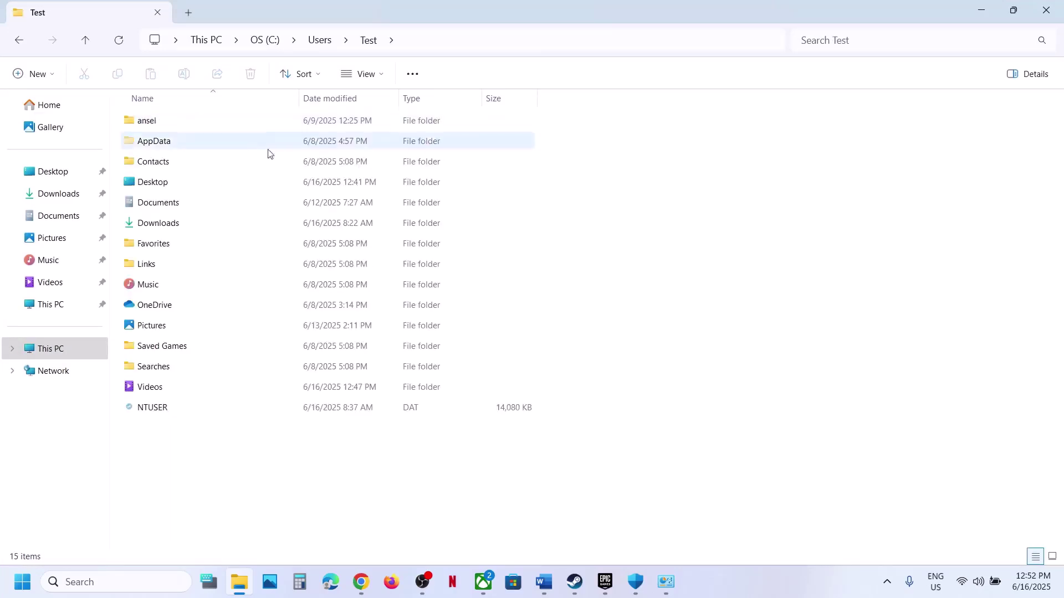
pyautogui.click(176, 143)
pyautogui.click(380, 78)
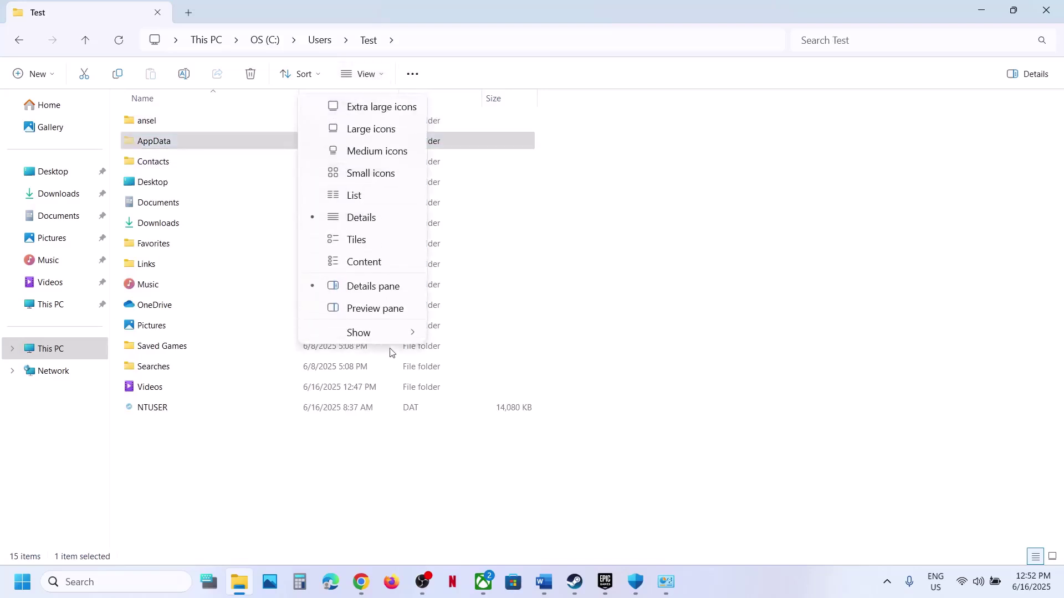
pyautogui.moveTo(384, 334)
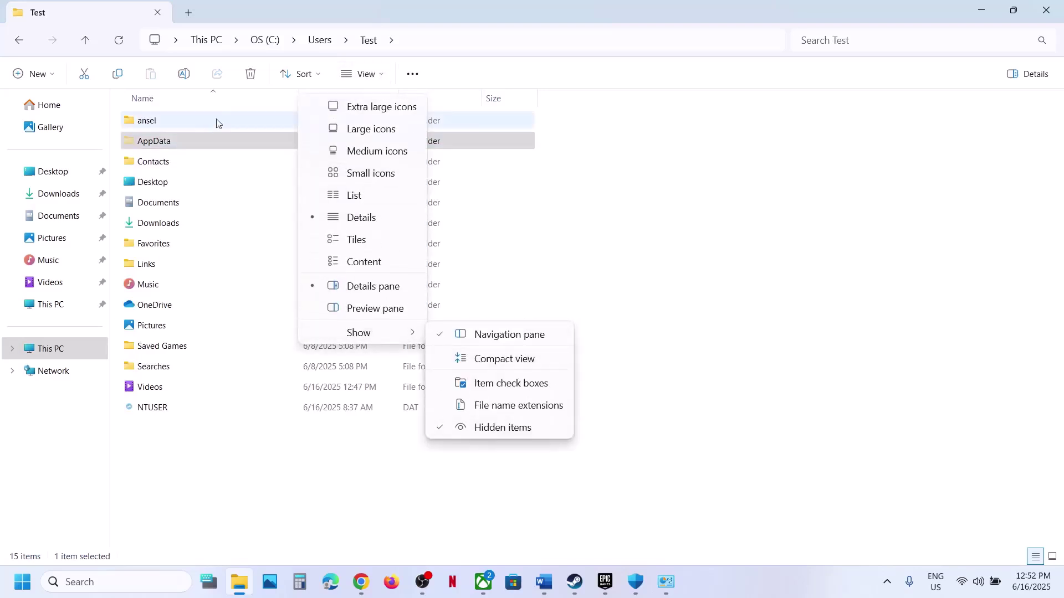
pyautogui.click(190, 143)
pyautogui.doubleClick(190, 143)
pyautogui.doubleClick(174, 128)
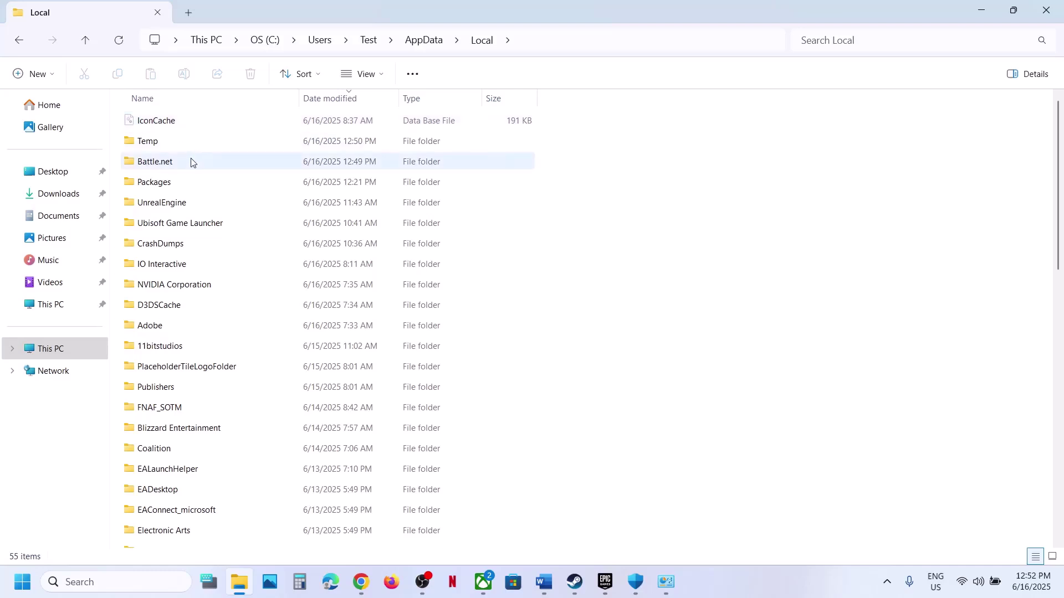
# Step: Navigate to Documents > My Games > Borderlands 3 > Saved
pyautogui.click(81, 223)
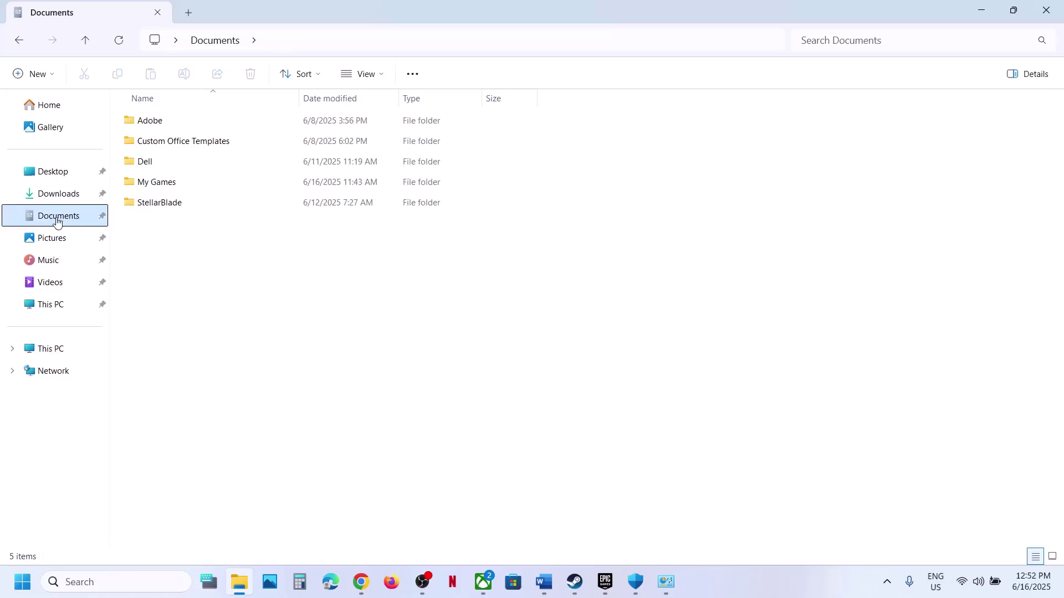
pyautogui.doubleClick(161, 183)
pyautogui.click(162, 120)
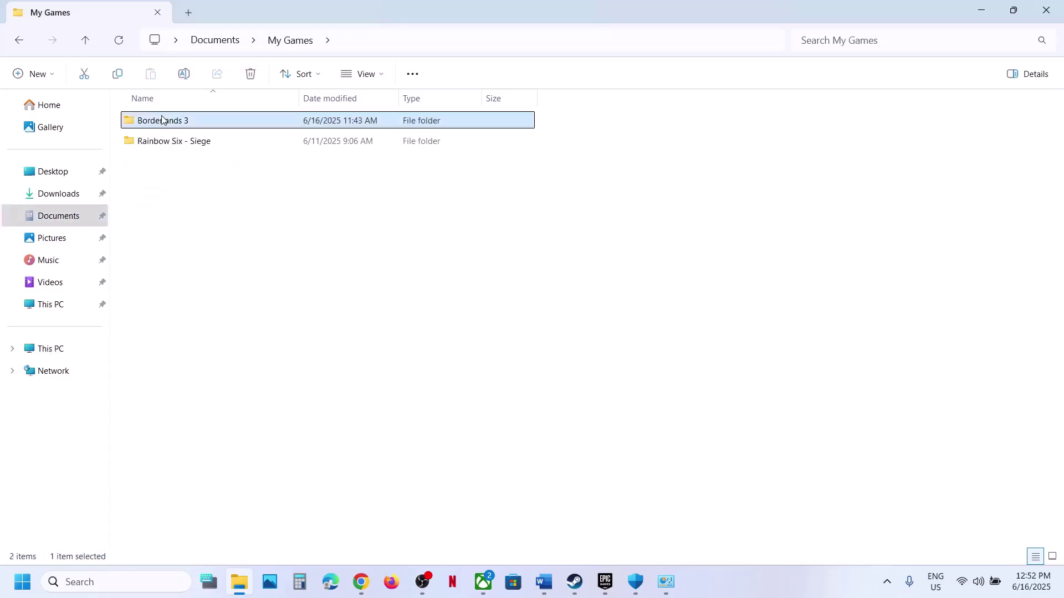
pyautogui.doubleClick(193, 128)
pyautogui.doubleClick(194, 128)
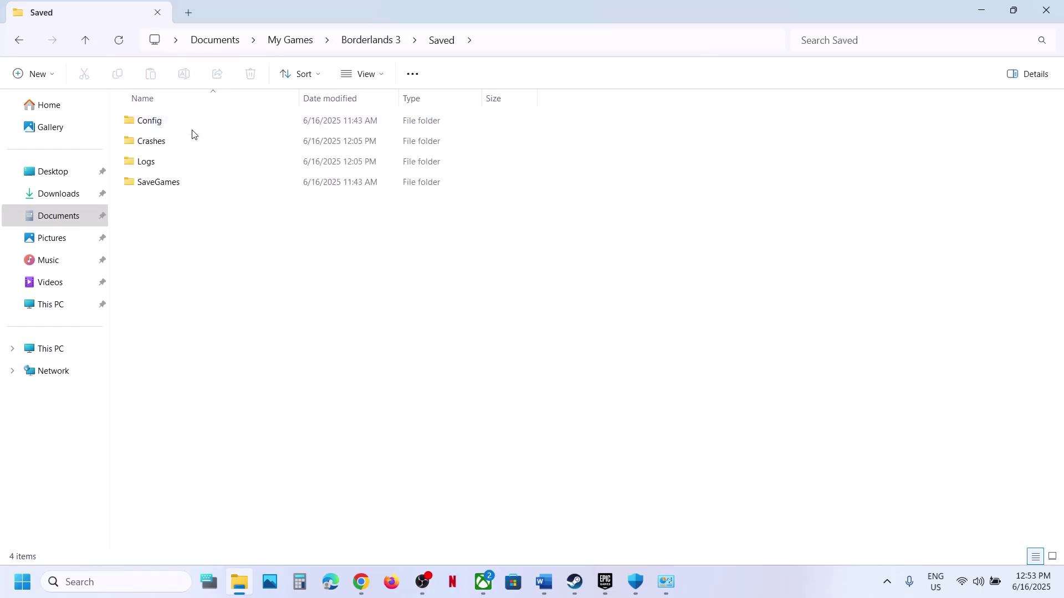
# Step: Copy the Config folder and paste it onto the desktop as a backup
pyautogui.click(165, 127)
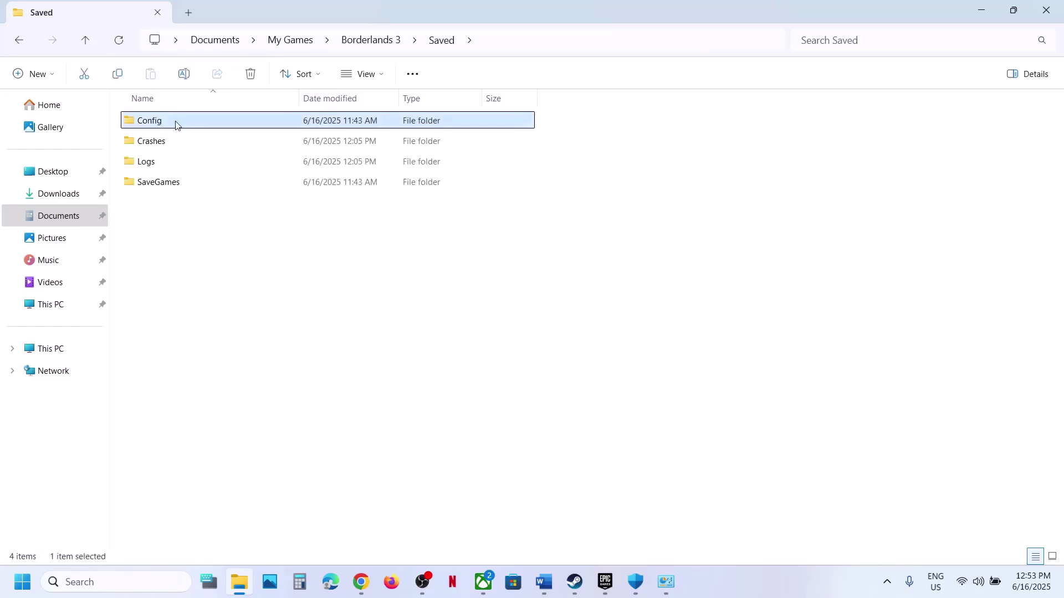
pyautogui.rightClick(186, 128)
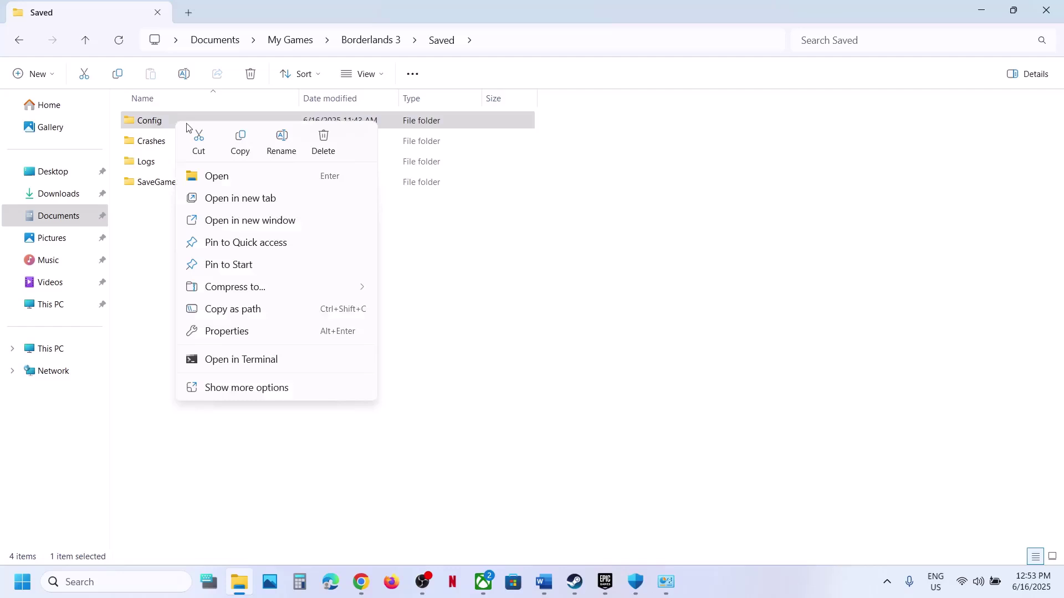
pyautogui.click(241, 143)
pyautogui.press('super+d')
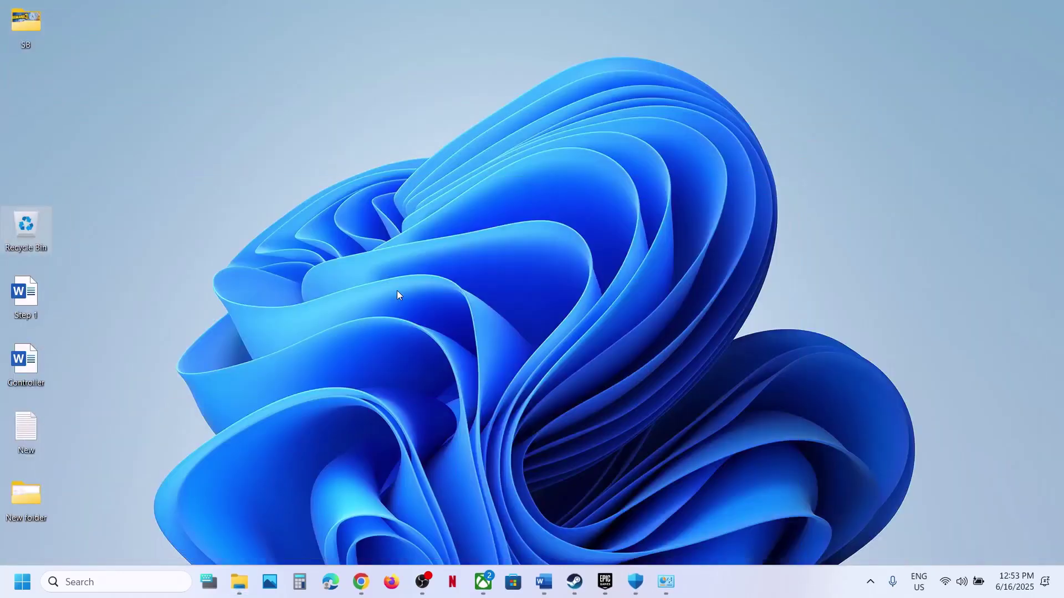
pyautogui.hotkey('ctrl', 'v')
pyautogui.moveTo(37, 105); pyautogui.dragTo(350, 179)
pyautogui.moveTo(15, 98); pyautogui.dragTo(366, 166)
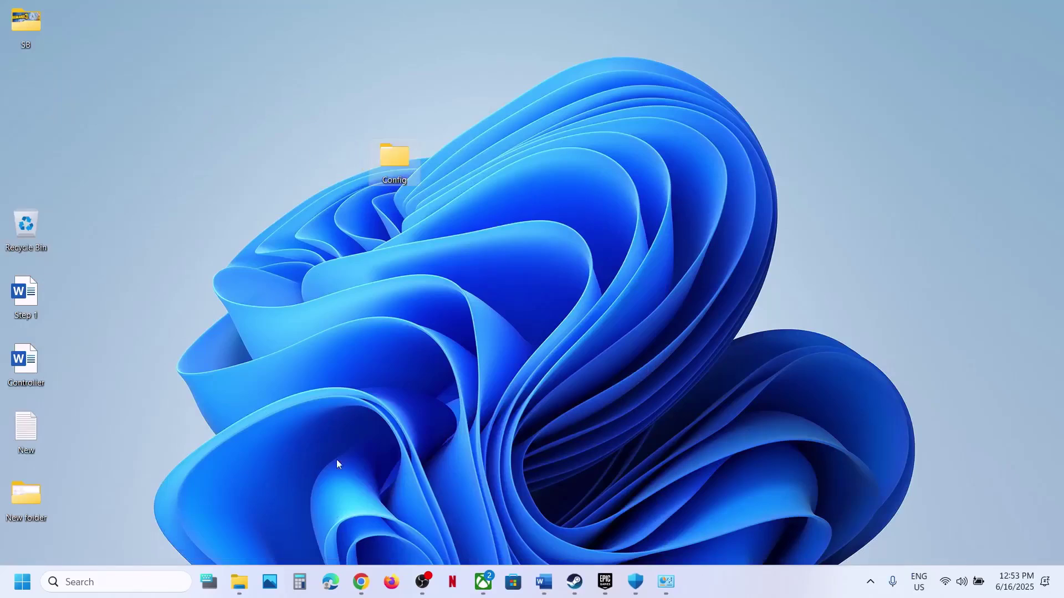
pyautogui.click(239, 581)
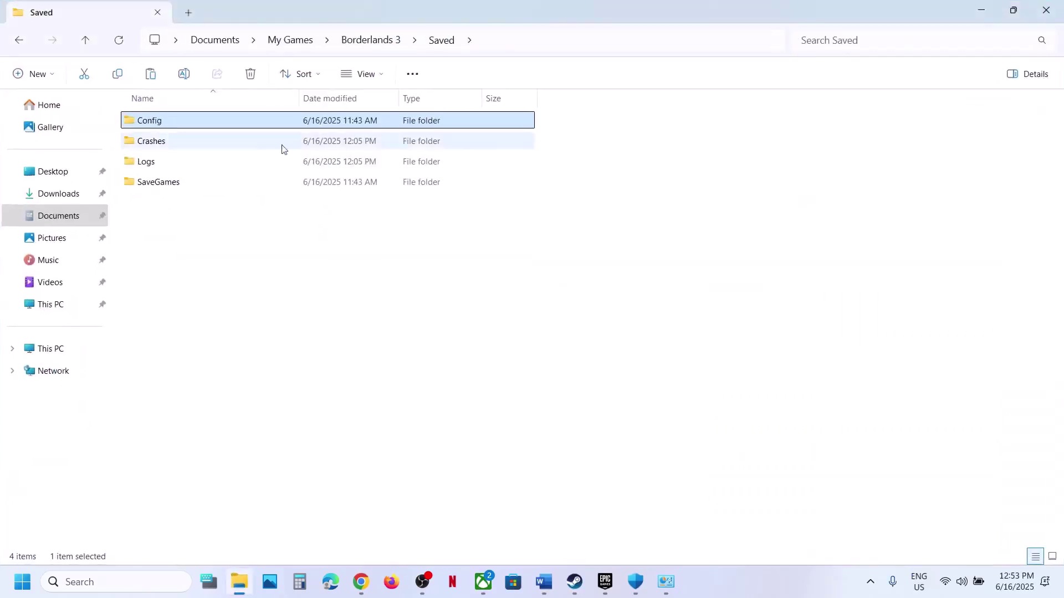
pyautogui.rightClick(224, 126)
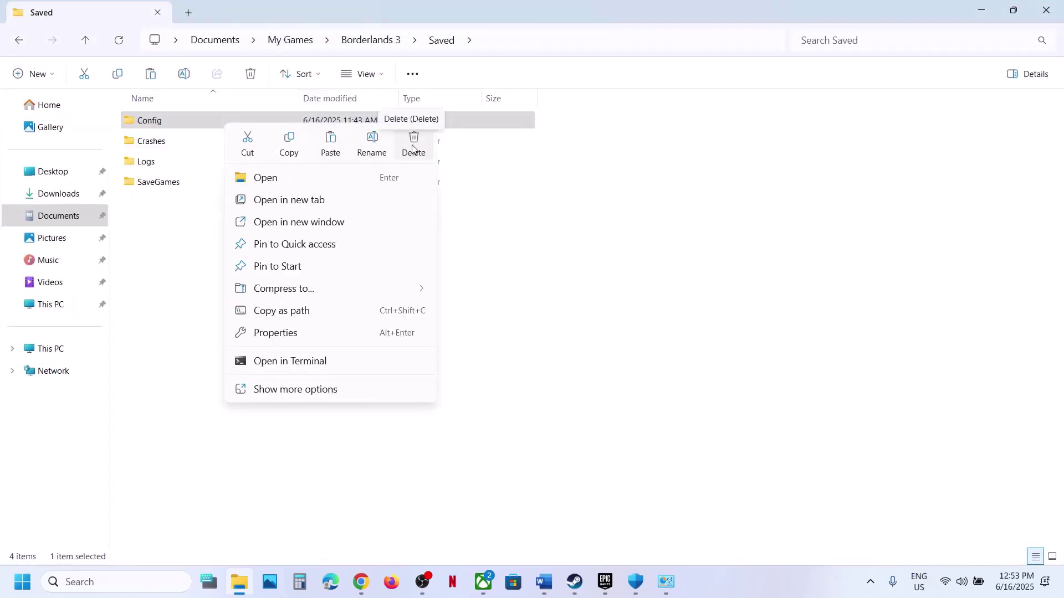
# Step: In the instructions, highlight the steps about renaming save game files and backing up first
pyautogui.click(552, 586)
pyautogui.moveTo(355, 392); pyautogui.dragTo(803, 404)
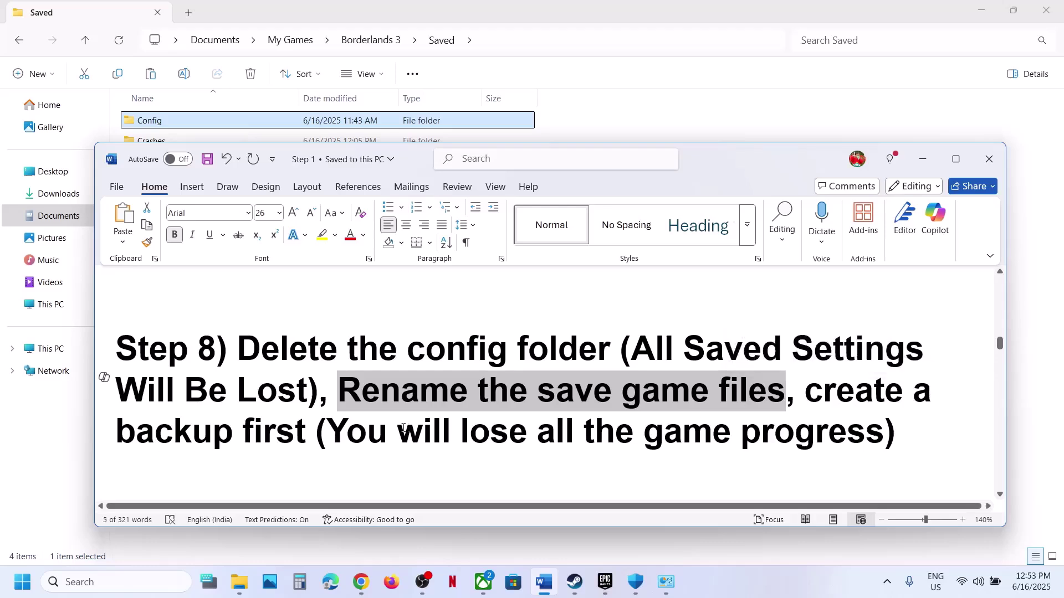
pyautogui.moveTo(338, 434); pyautogui.dragTo(885, 438)
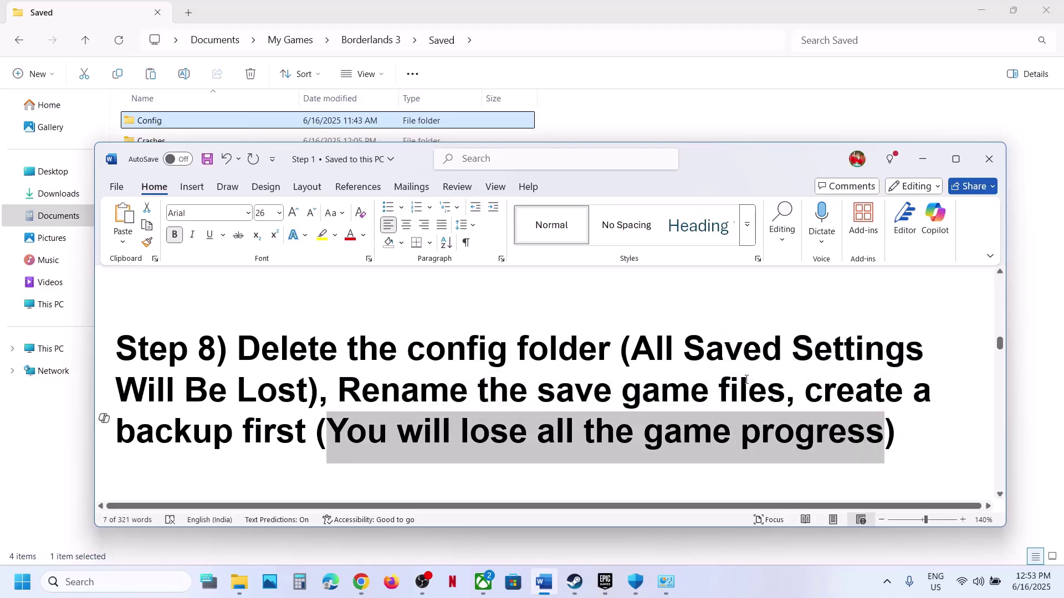
pyautogui.moveTo(911, 389); pyautogui.dragTo(381, 383)
pyautogui.moveTo(339, 415); pyautogui.dragTo(326, 437)
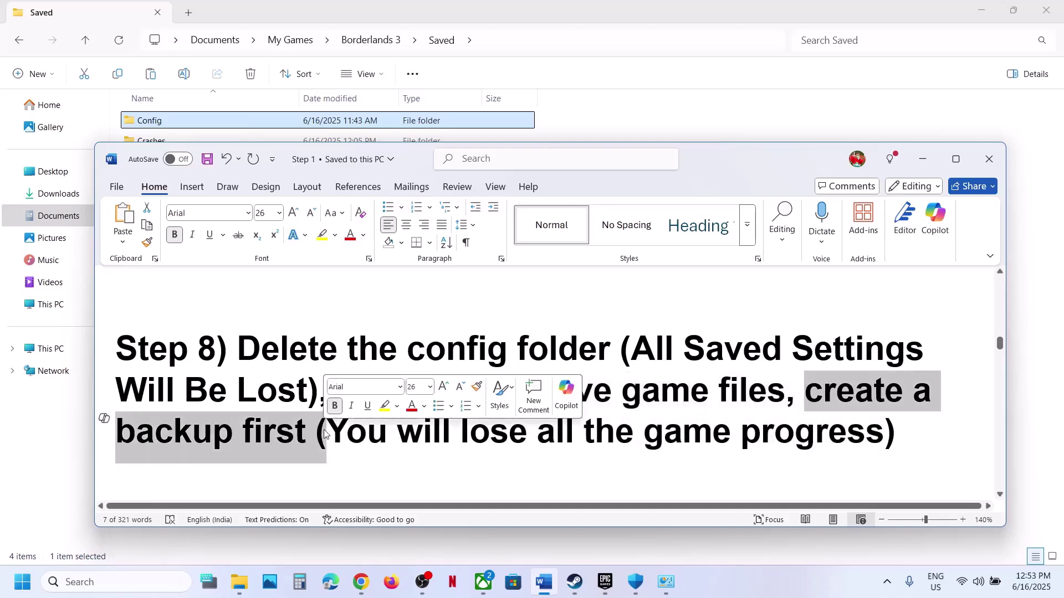
# Step: Copy the Borderlands 3 folder from My Games and paste it onto the desktop below Config
pyautogui.click(59, 219)
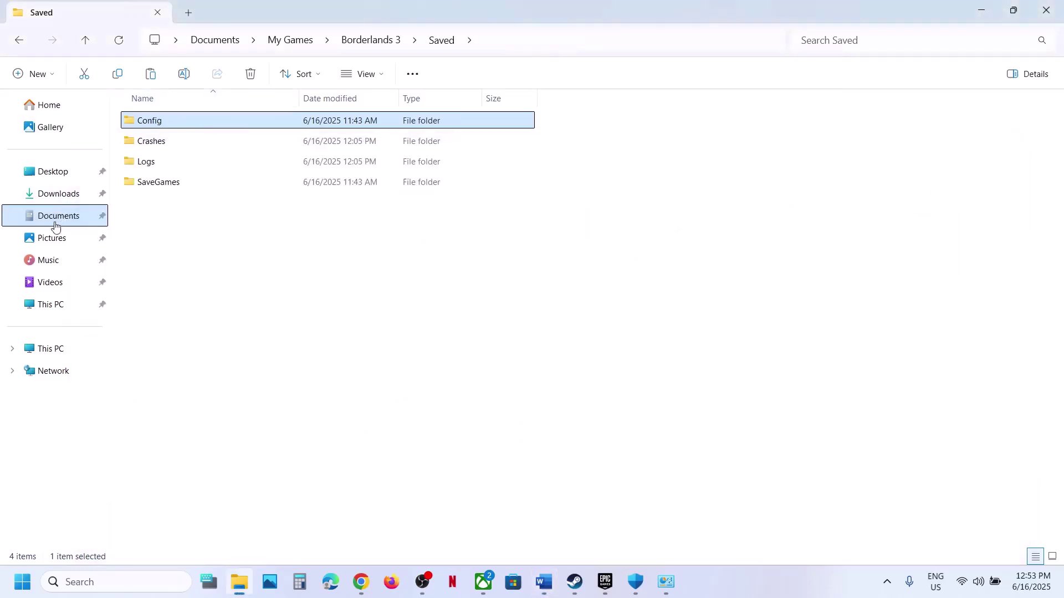
pyautogui.click(180, 184)
pyautogui.doubleClick(181, 185)
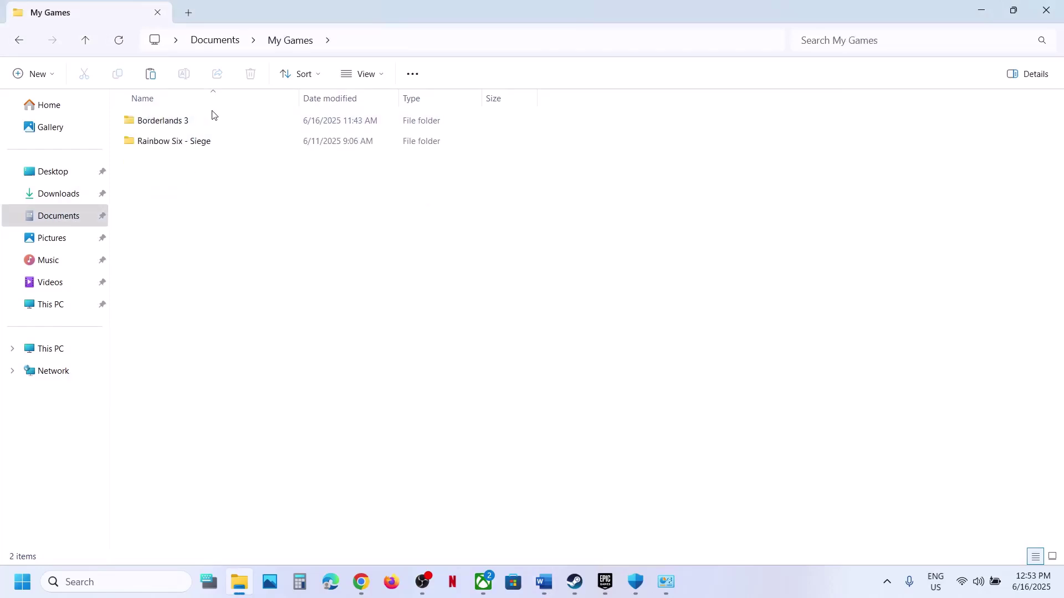
pyautogui.rightClick(190, 118)
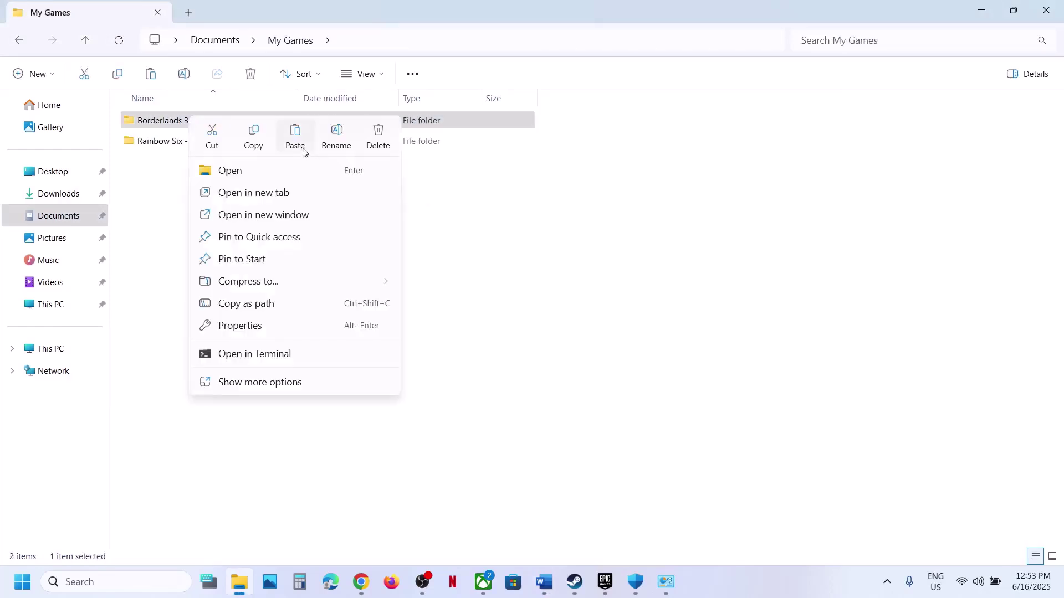
pyautogui.click(255, 141)
pyautogui.press('super+d')
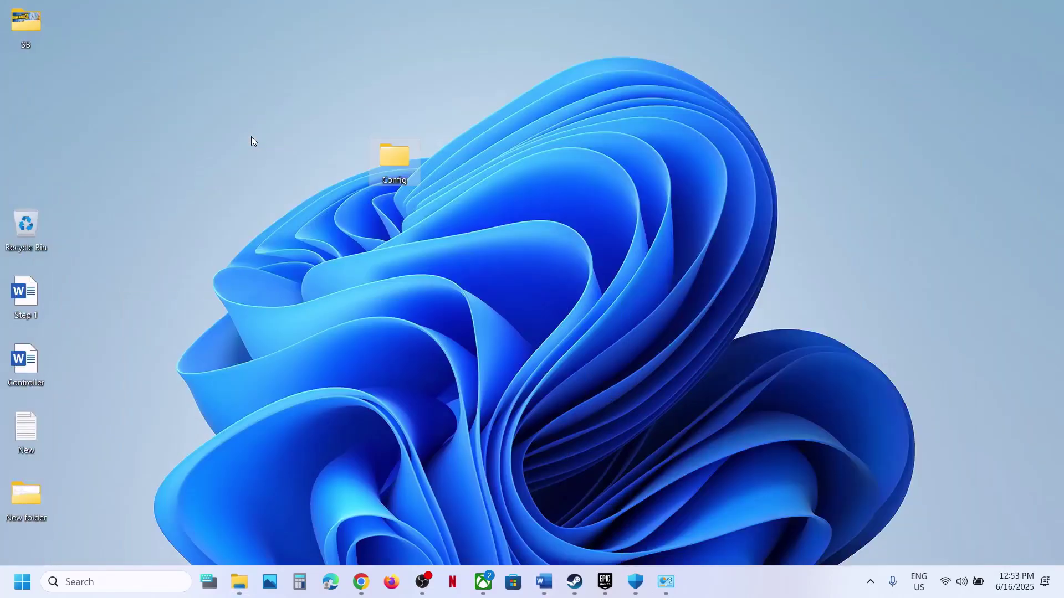
pyautogui.hotkey('ctrl', 'v')
pyautogui.moveTo(9, 101); pyautogui.dragTo(327, 172)
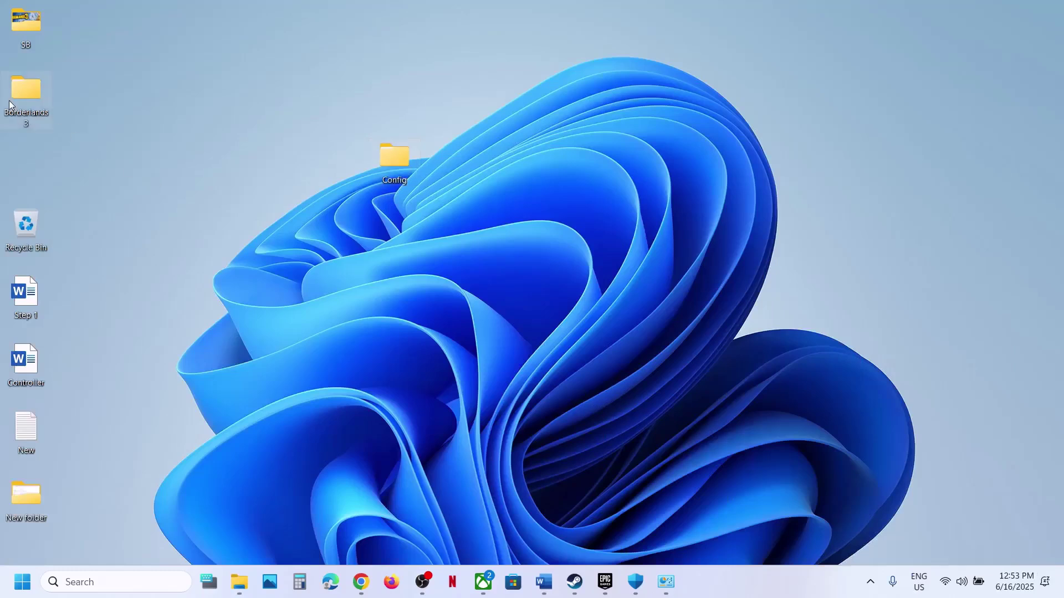
pyautogui.moveTo(359, 203); pyautogui.dragTo(351, 210)
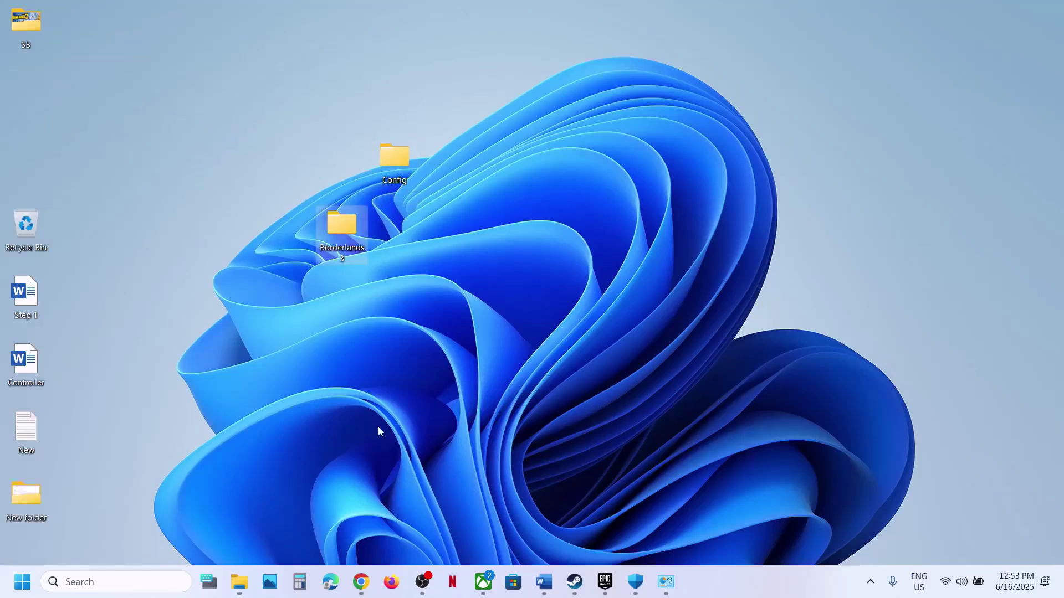
# Step: Rename the original Borderlands 3 folder in My Games to Borderlands 3.old
pyautogui.click(240, 572)
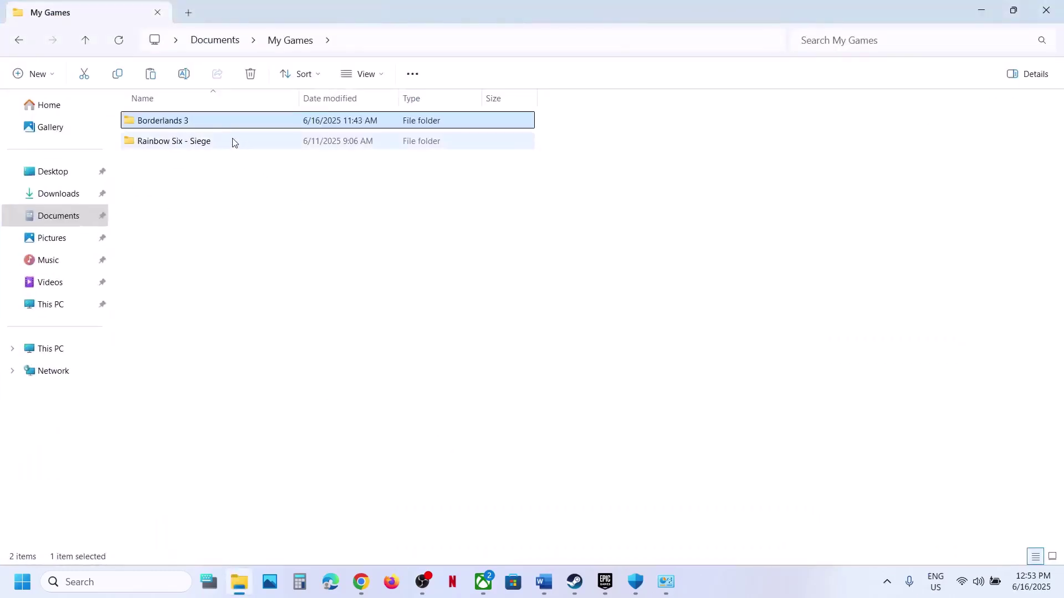
pyautogui.rightClick(184, 122)
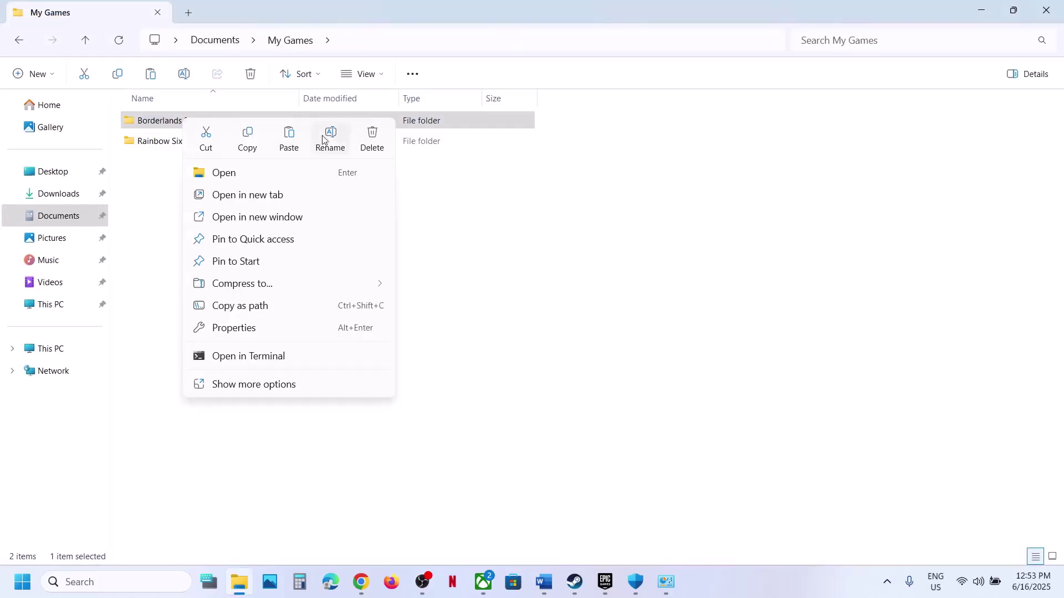
pyautogui.click(329, 139)
pyautogui.click(198, 125)
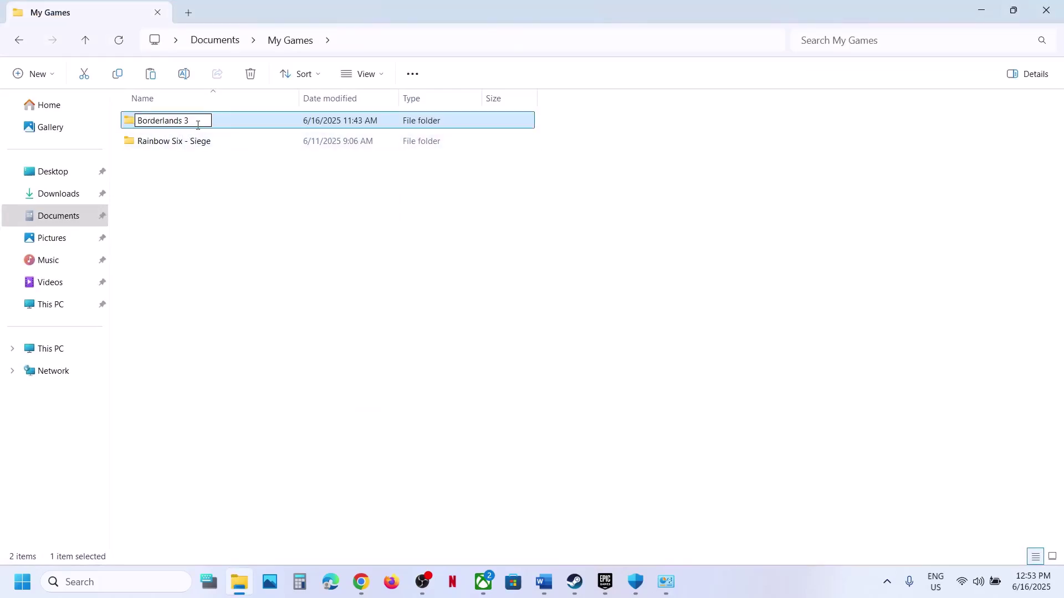
pyautogui.press('Return')
pyautogui.click(536, 431)
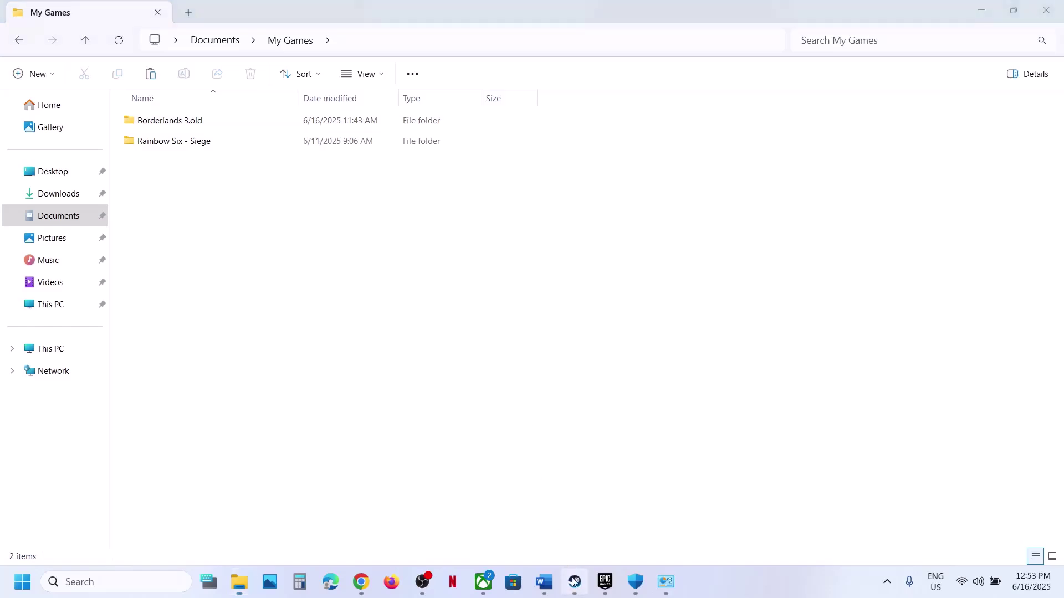
# Step: In the guide, highlight Step 9: Epic Games Launcher players, update Epic Games Launcher
pyautogui.click(575, 582)
pyautogui.click(544, 582)
pyautogui.scroll(-5, 429, 390)
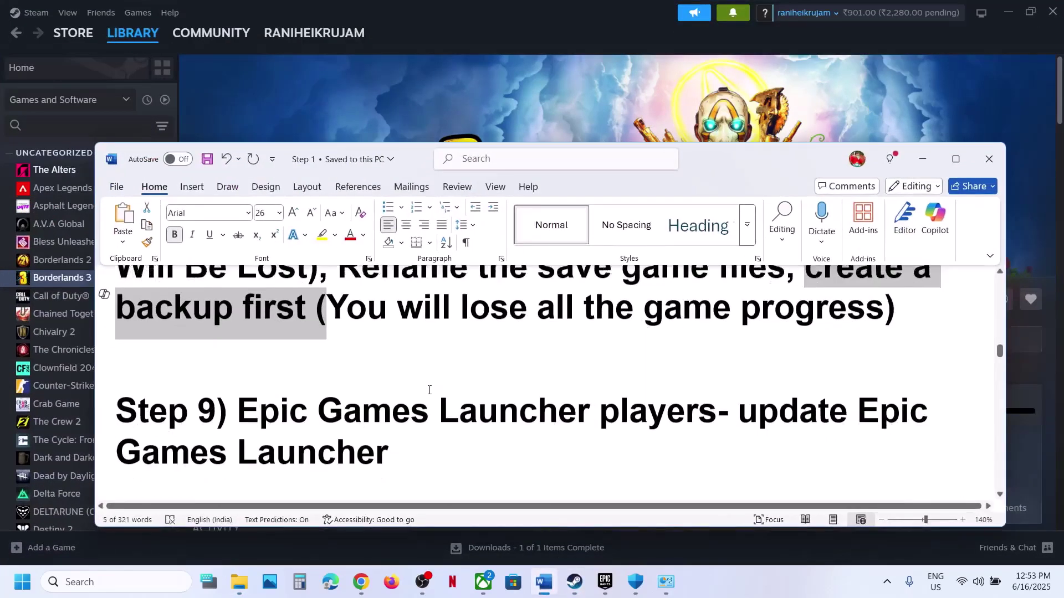
pyautogui.moveTo(254, 383); pyautogui.dragTo(714, 382)
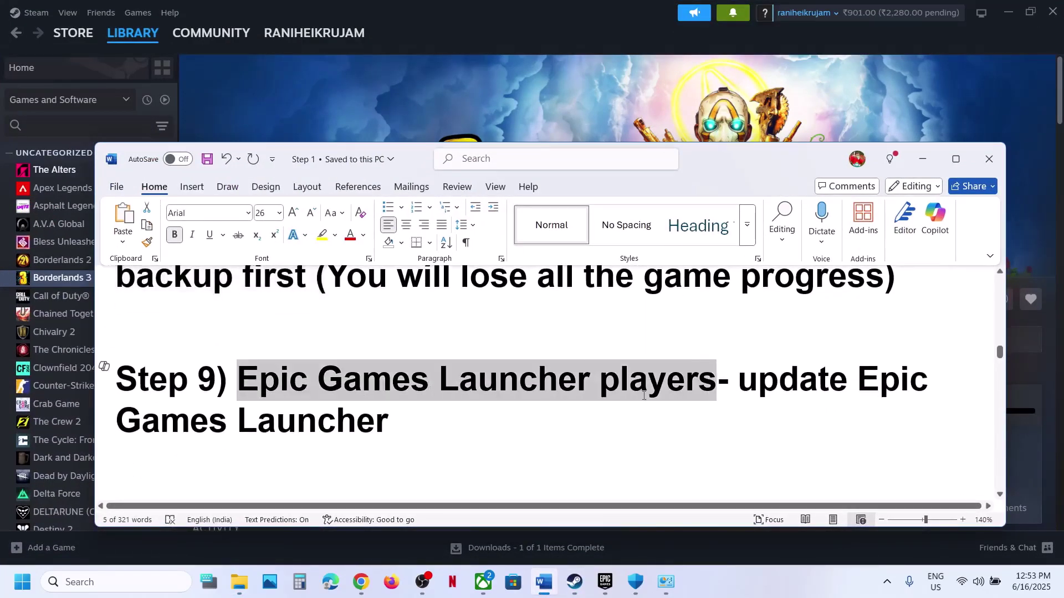
pyautogui.moveTo(729, 437); pyautogui.dragTo(745, 375)
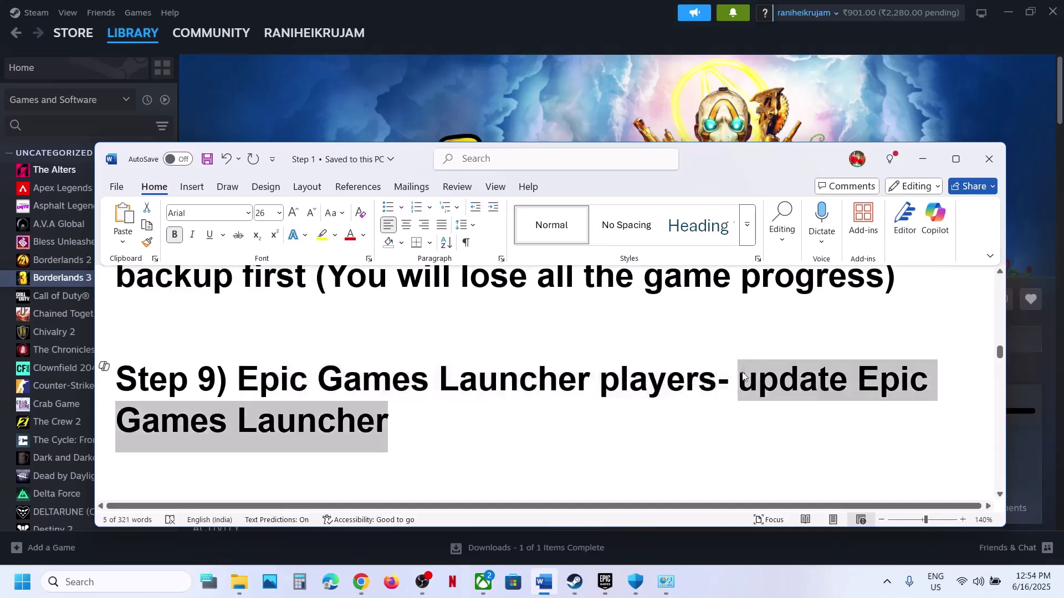
pyautogui.click(745, 375)
# Step: In Epic Games Launcher settings, install the Epic Games Updater Service
pyautogui.click(607, 585)
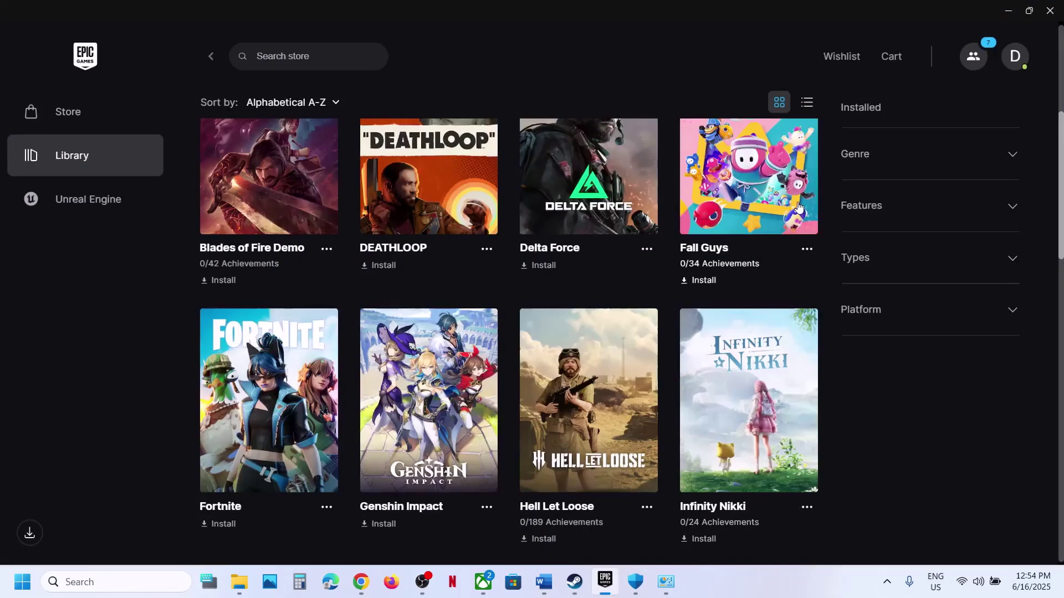
pyautogui.click(1015, 60)
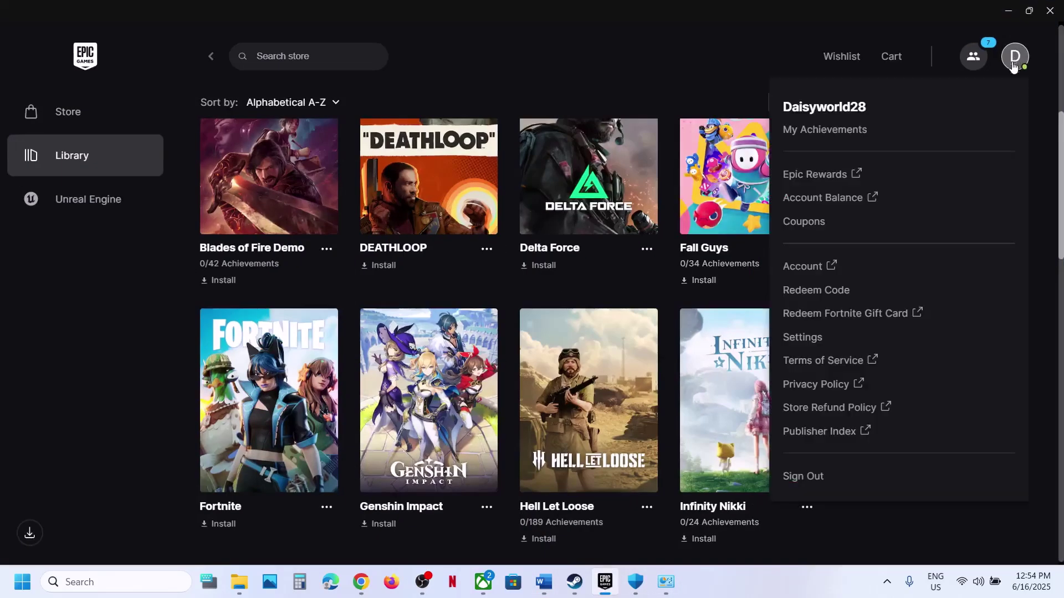
pyautogui.click(813, 345)
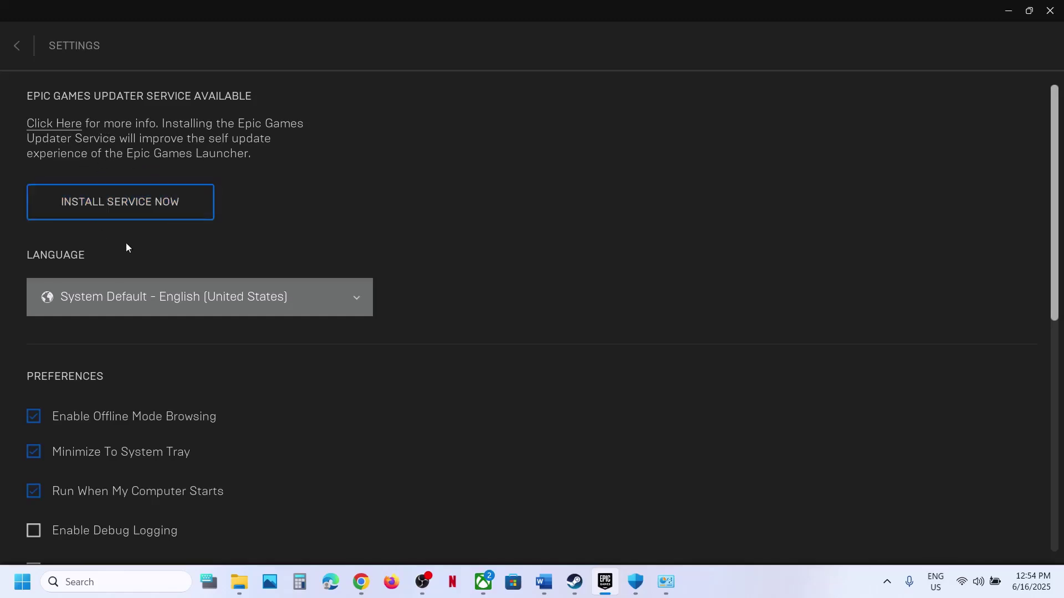
pyautogui.click(102, 204)
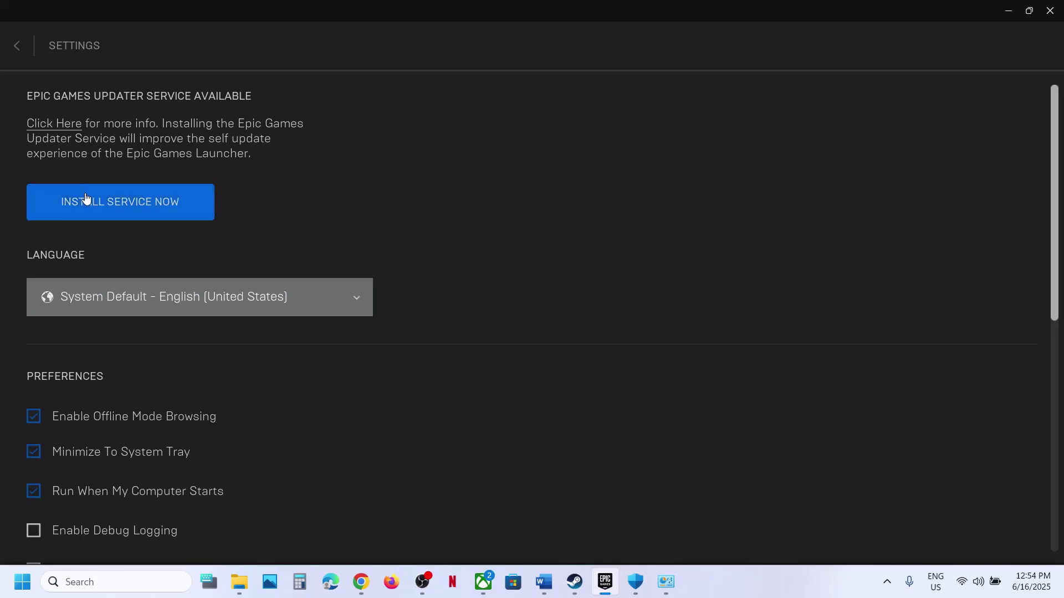
# Step: Minimize the Epic launcher and highlight the Step 10 heading in the guide
pyautogui.click(1007, 10)
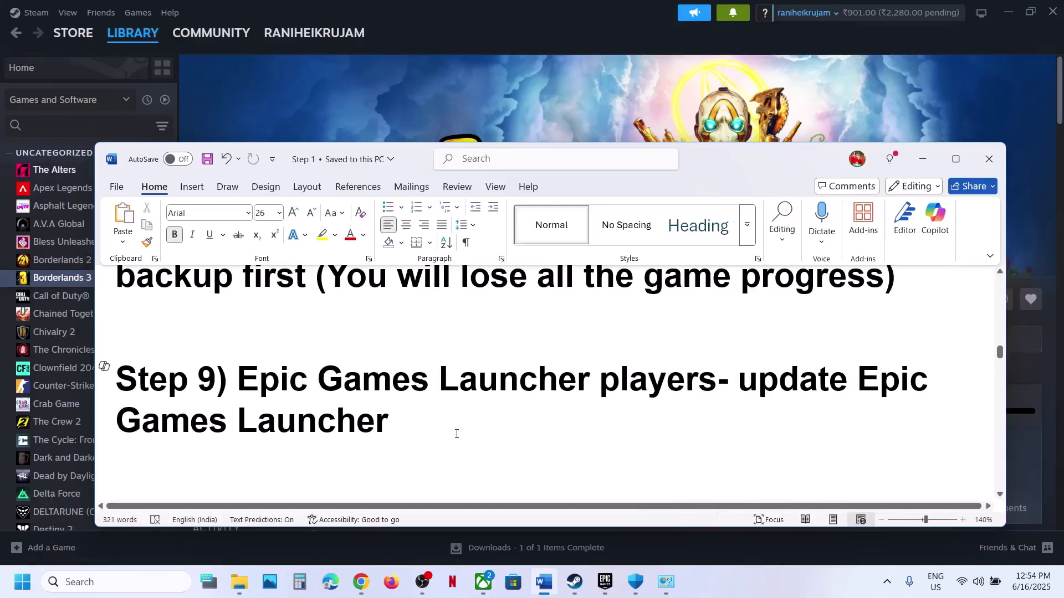
pyautogui.scroll(-3, 456, 433)
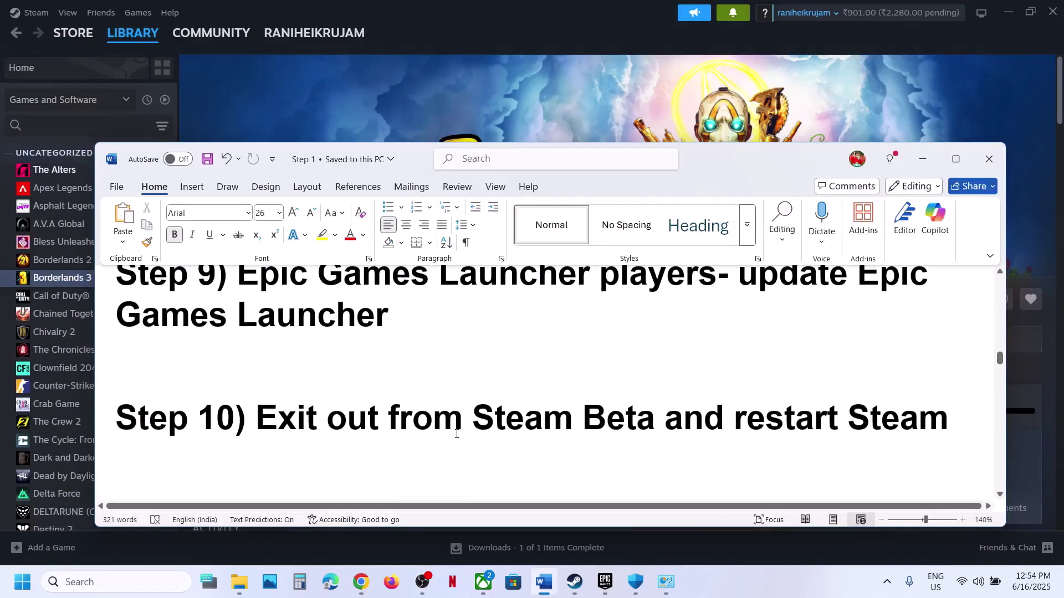
pyautogui.moveTo(276, 413); pyautogui.dragTo(116, 360)
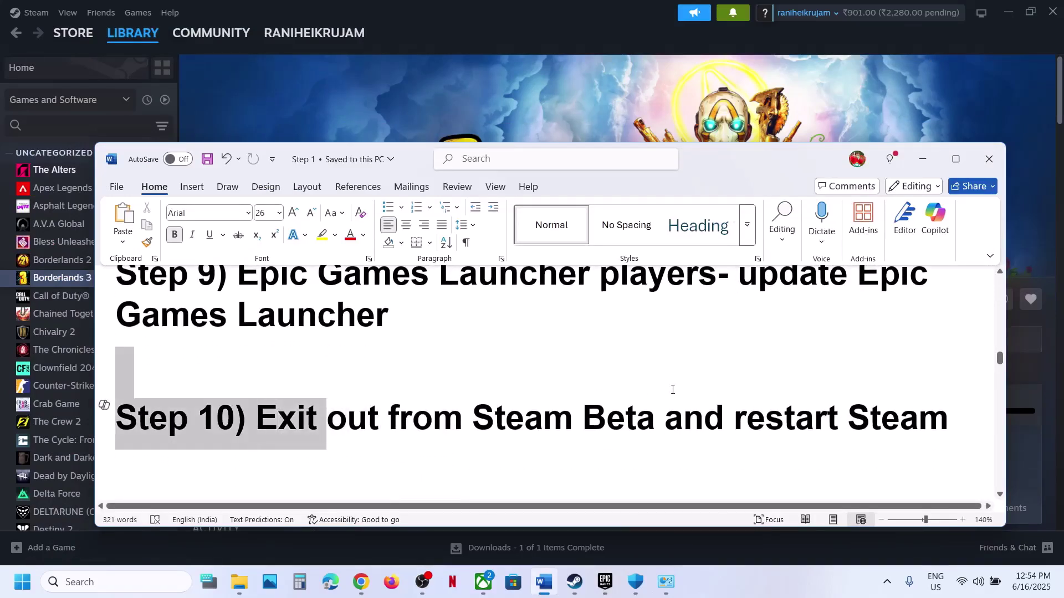
# Step: In Steam Settings > Interface, set Client Beta Participation to No beta chosen and close Settings
pyautogui.click(563, 105)
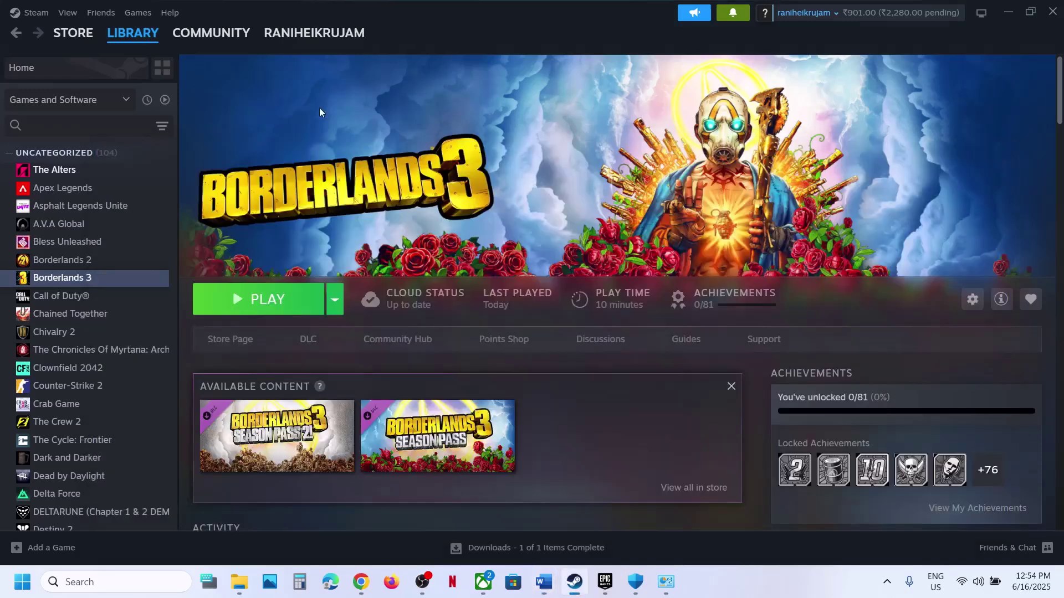
pyautogui.click(28, 12)
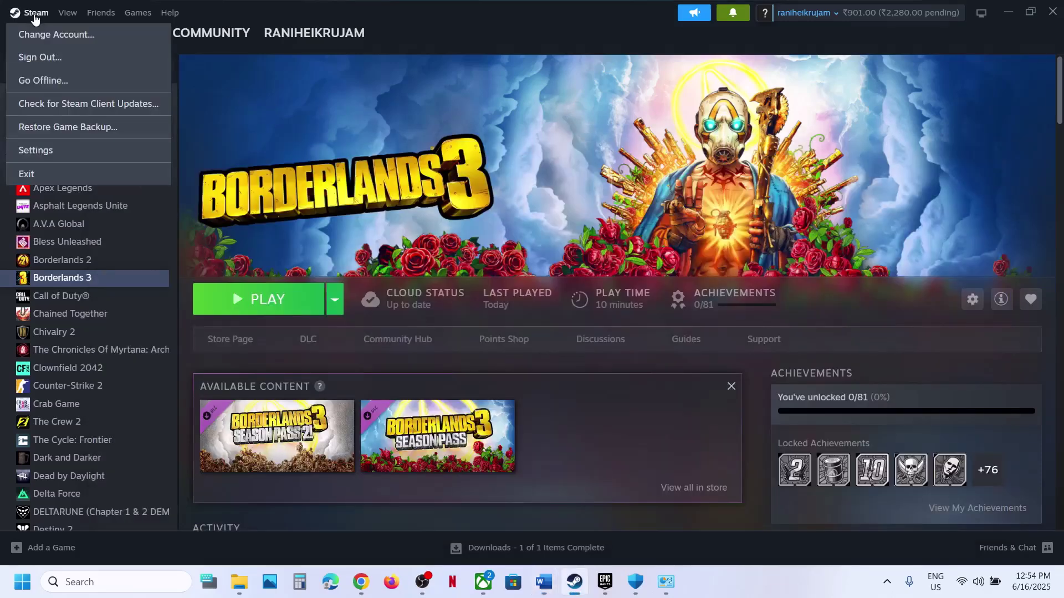
pyautogui.click(36, 150)
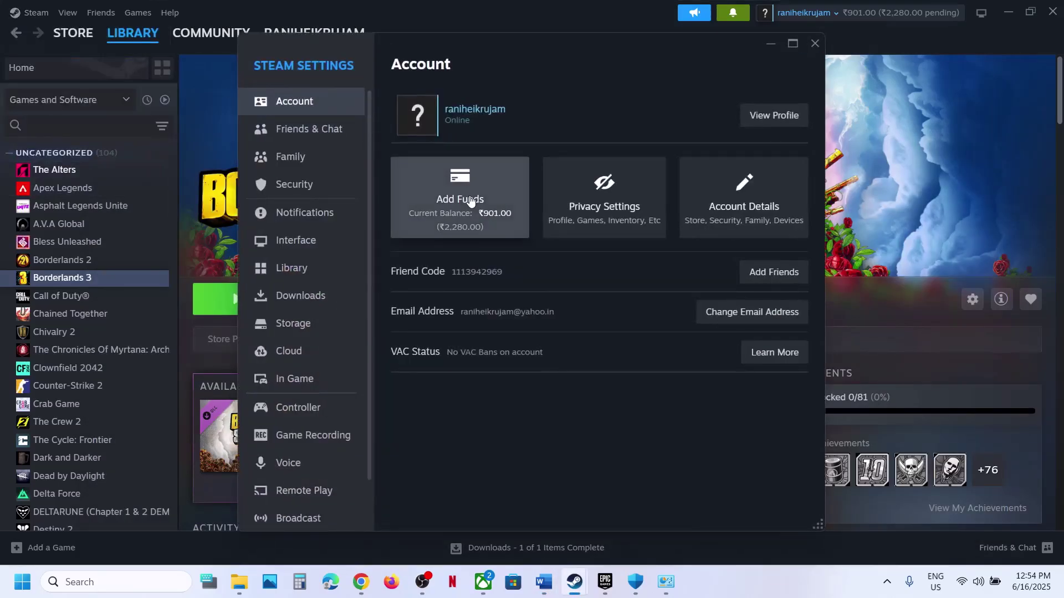
pyautogui.click(307, 246)
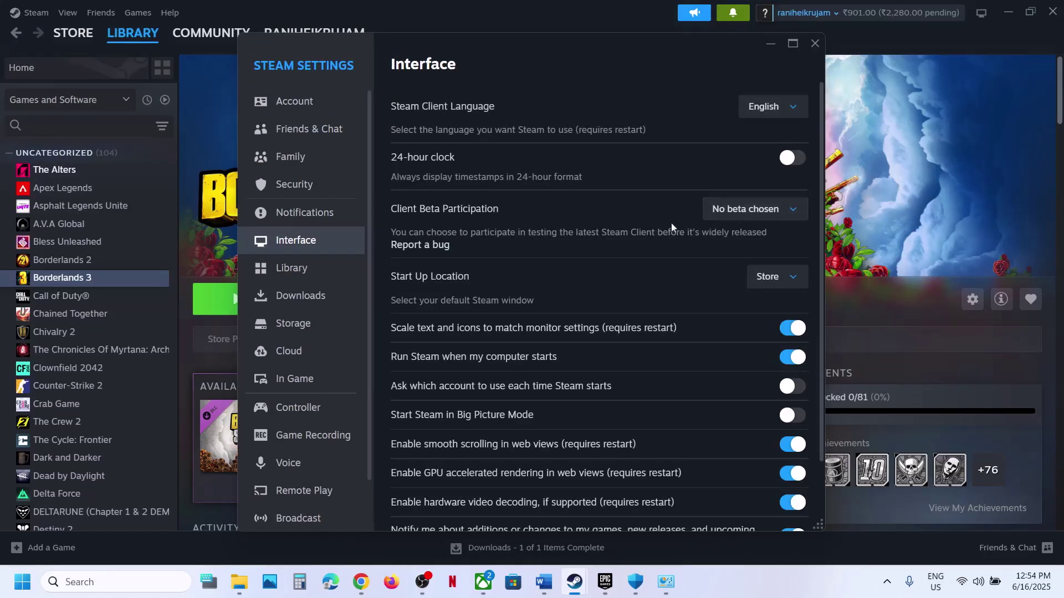
pyautogui.click(739, 213)
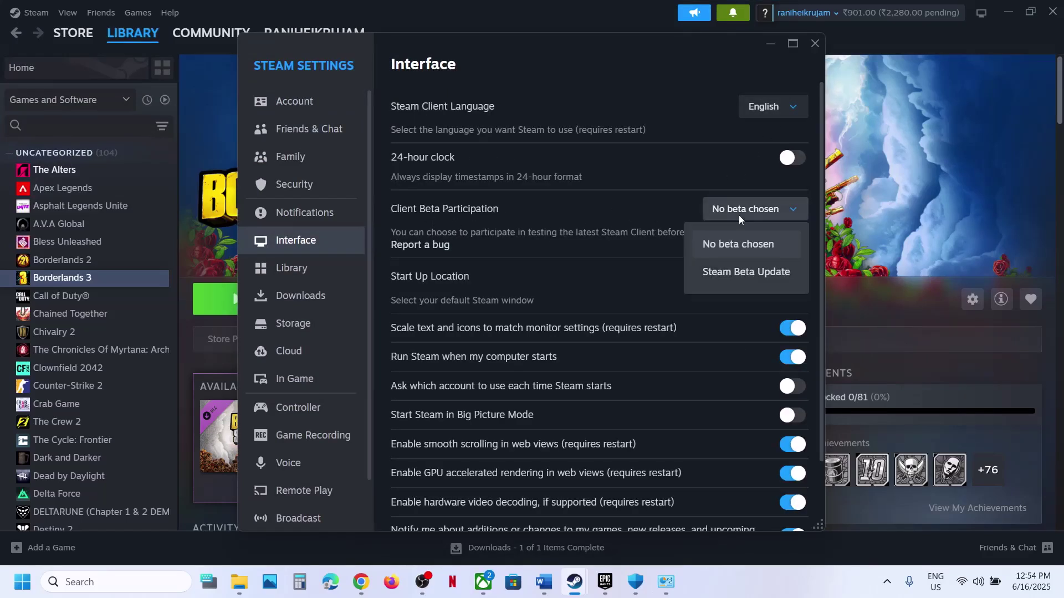
pyautogui.click(752, 245)
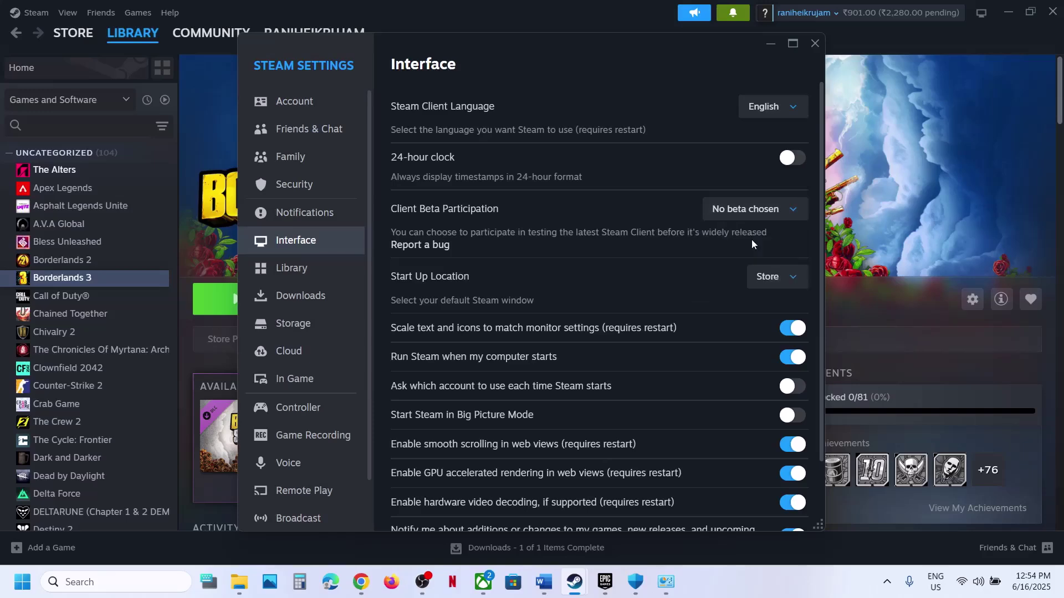
pyautogui.click(807, 50)
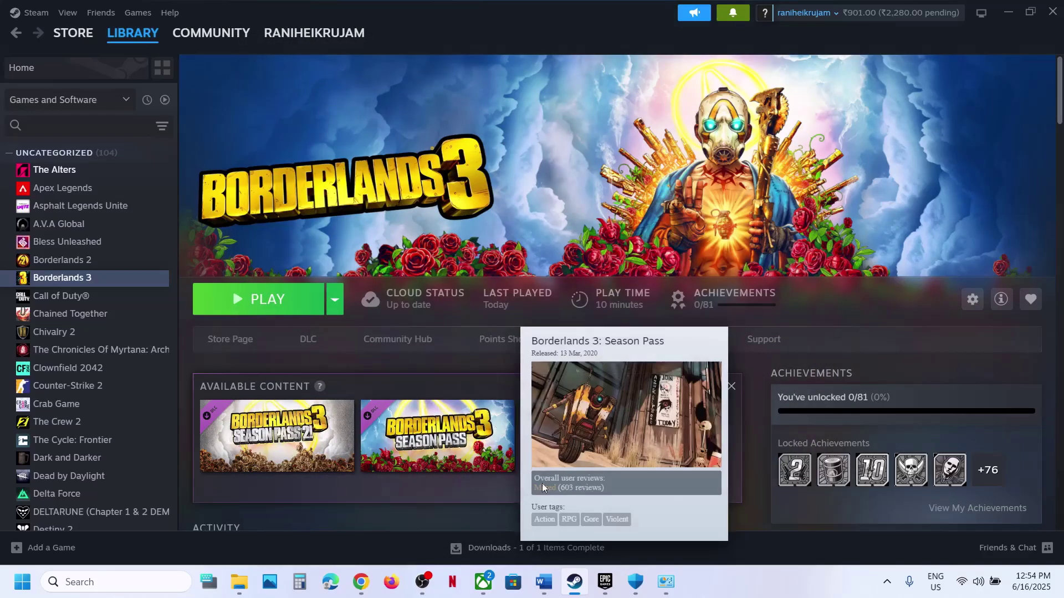
# Step: Copy the ipconfig /flushdns line from the guide and launch Command Prompt as administrator
pyautogui.click(543, 581)
pyautogui.scroll(-5, 471, 429)
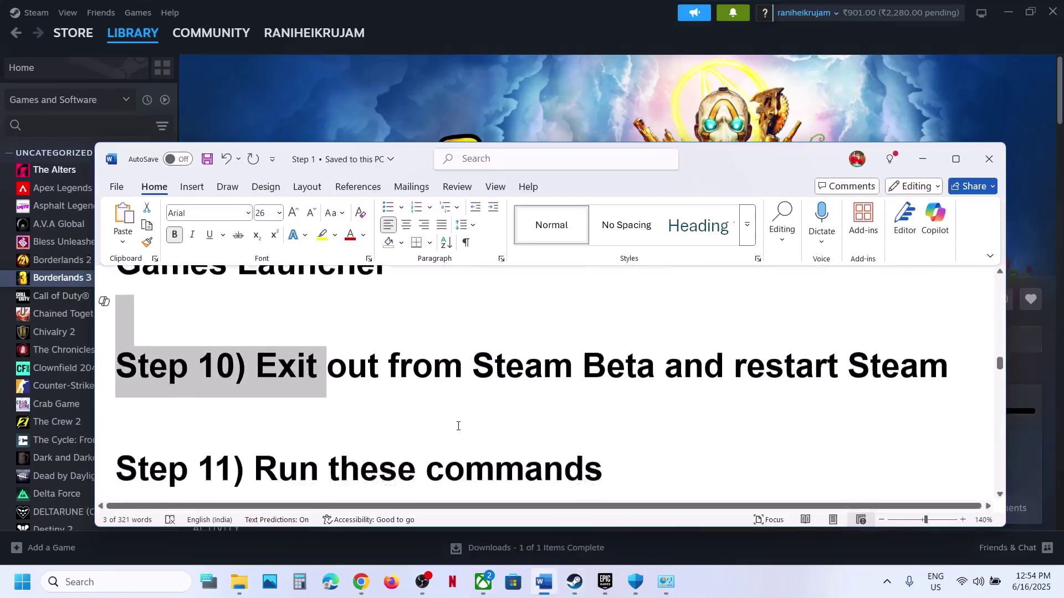
pyautogui.moveTo(422, 337); pyautogui.dragTo(132, 356)
pyautogui.hotkey('ctrl', 'c')
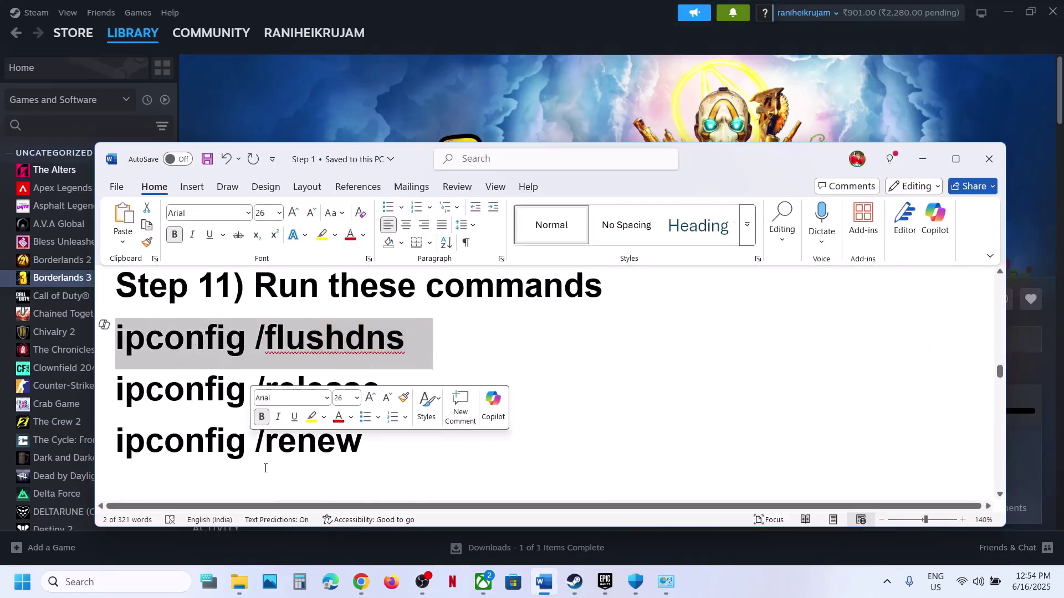
pyautogui.click(115, 585)
pyautogui.write('md')
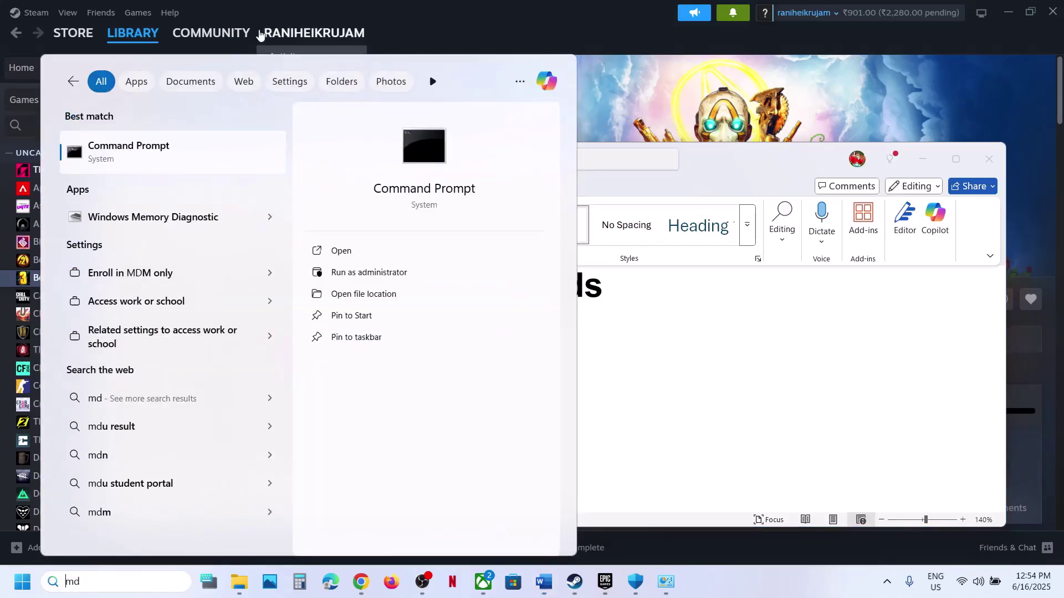
pyautogui.write('c')
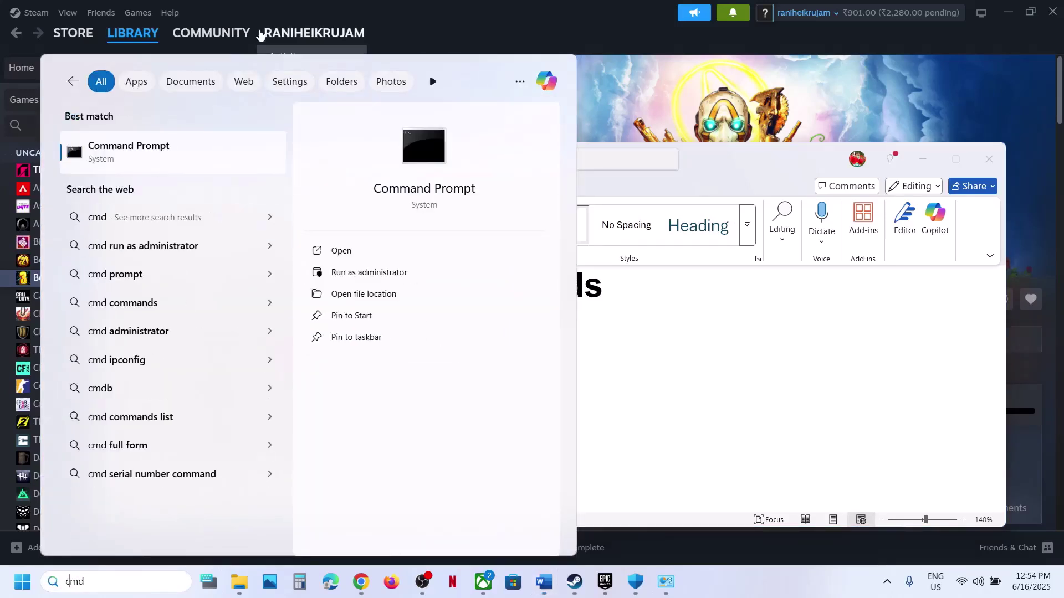
pyautogui.rightClick(163, 166)
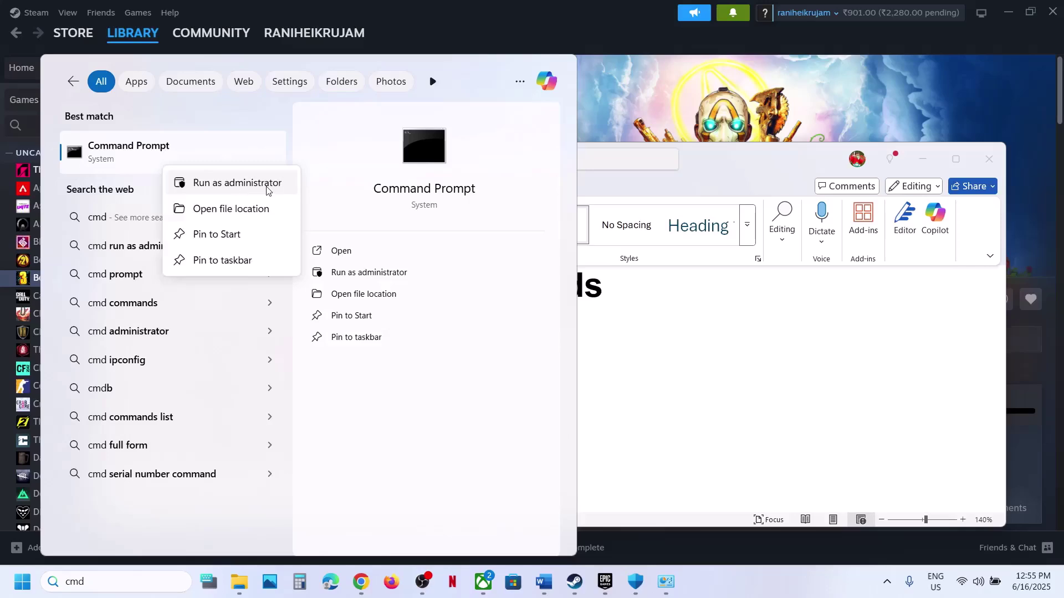
pyautogui.click(255, 186)
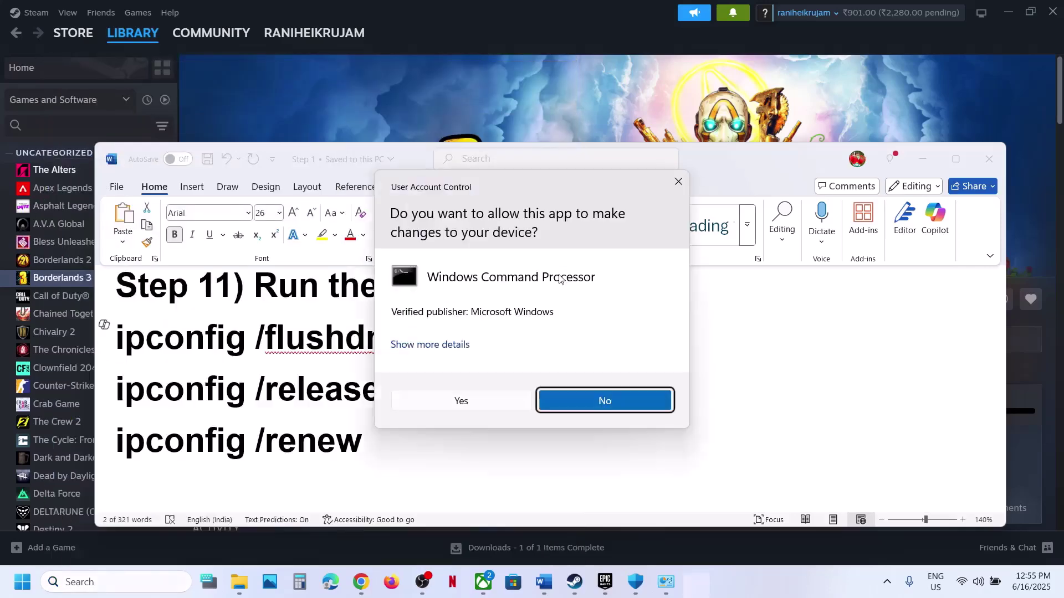
pyautogui.click(460, 400)
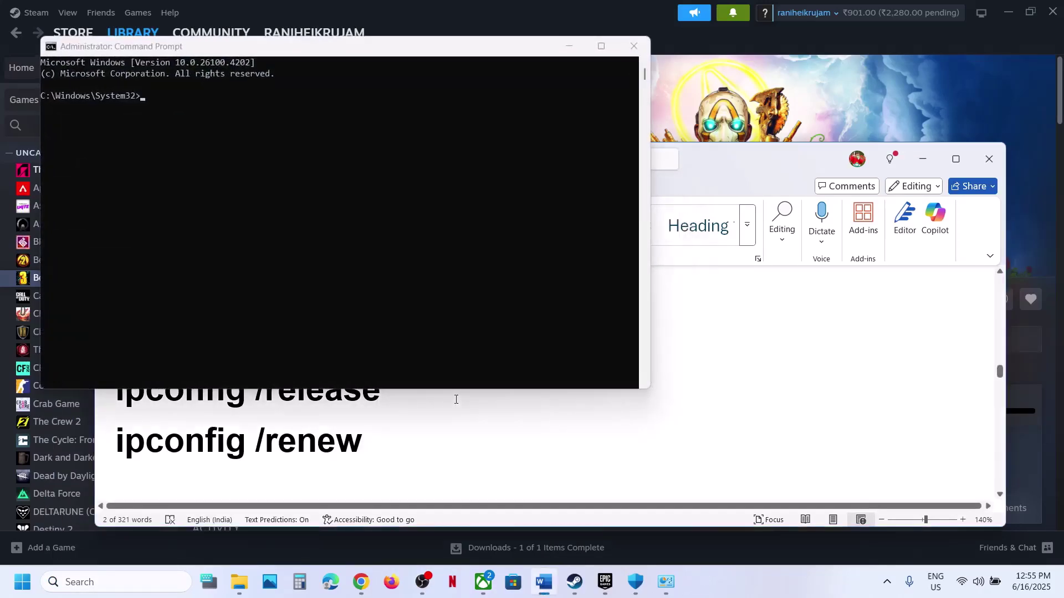
# Step: Run ipconfig /flushdns in the administrator Command Prompt
pyautogui.hotkey('ctrl', 'v')
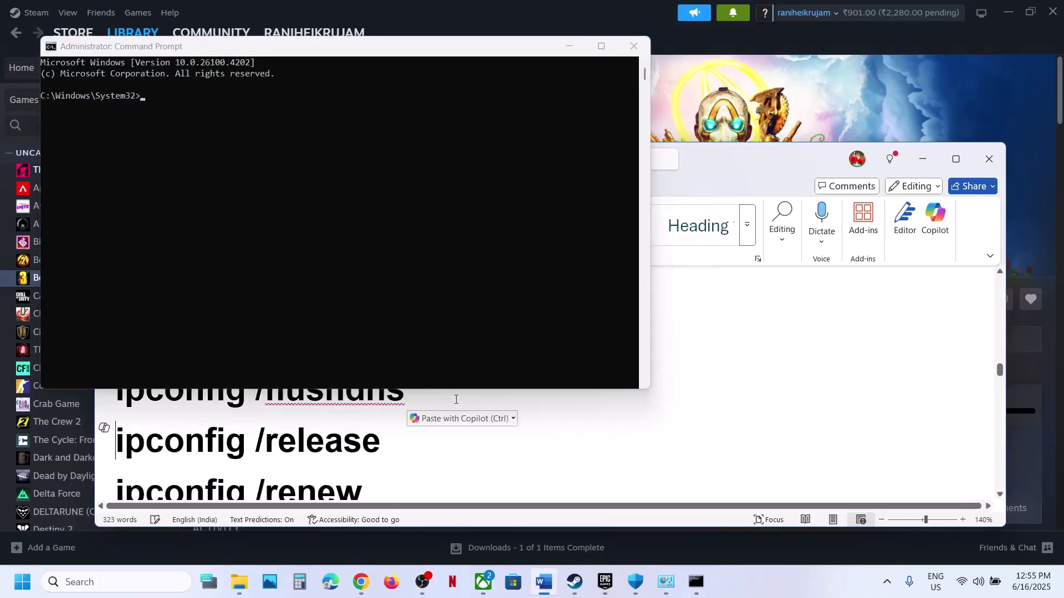
pyautogui.click(575, 582)
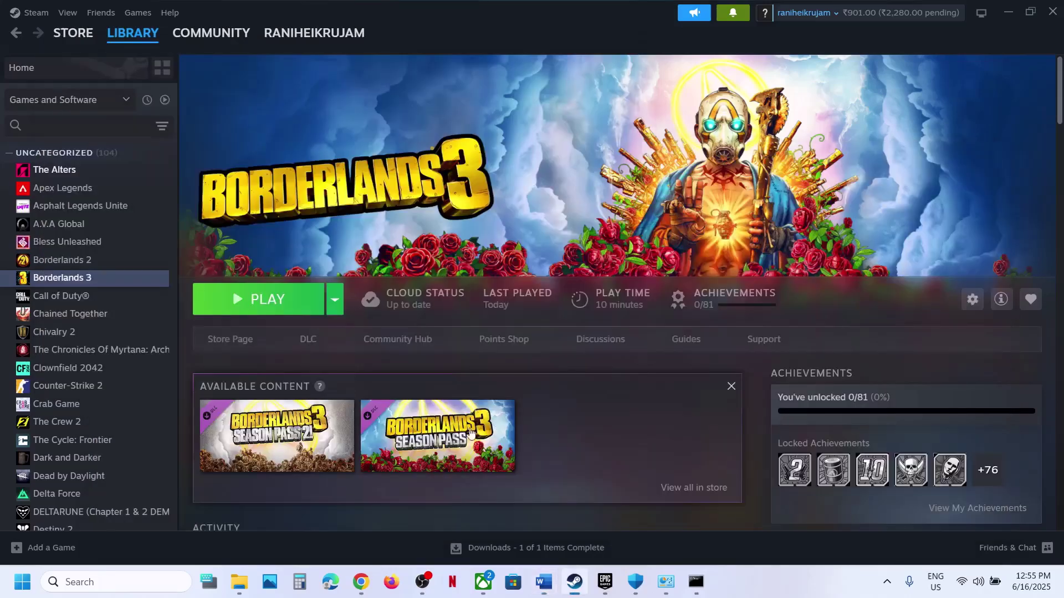
pyautogui.click(542, 586)
pyautogui.hotkey('ctrl', 'z')
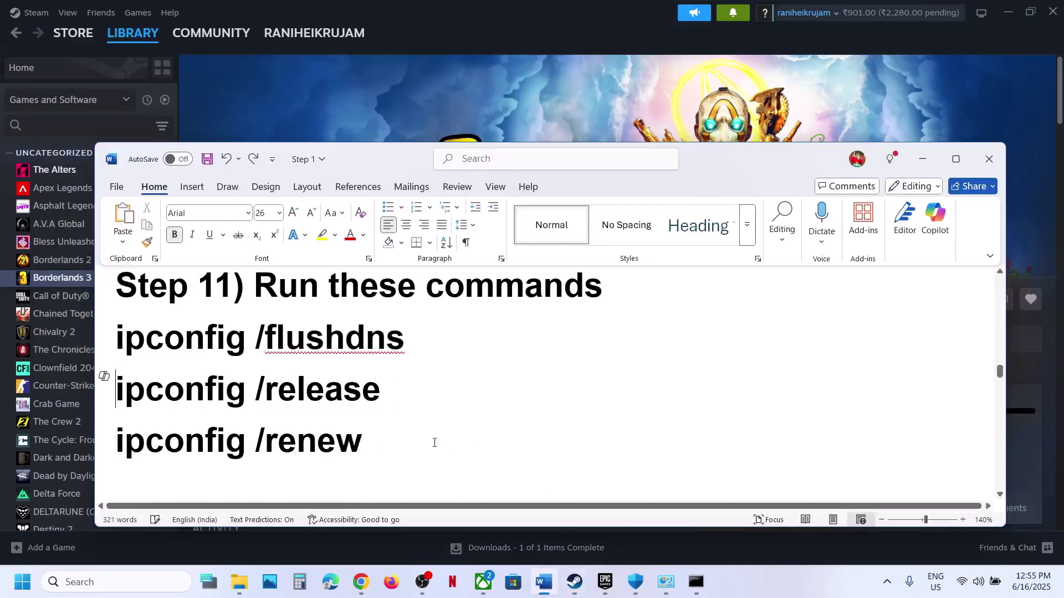
pyautogui.doubleClick(348, 348)
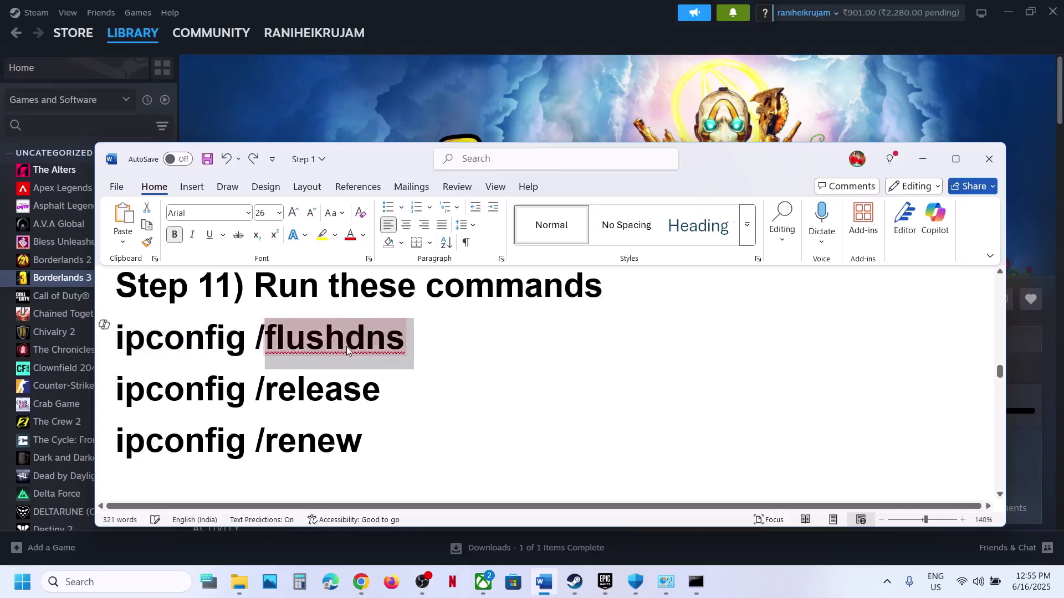
pyautogui.tripleClick(348, 347)
pyautogui.hotkey('ctrl', 'c')
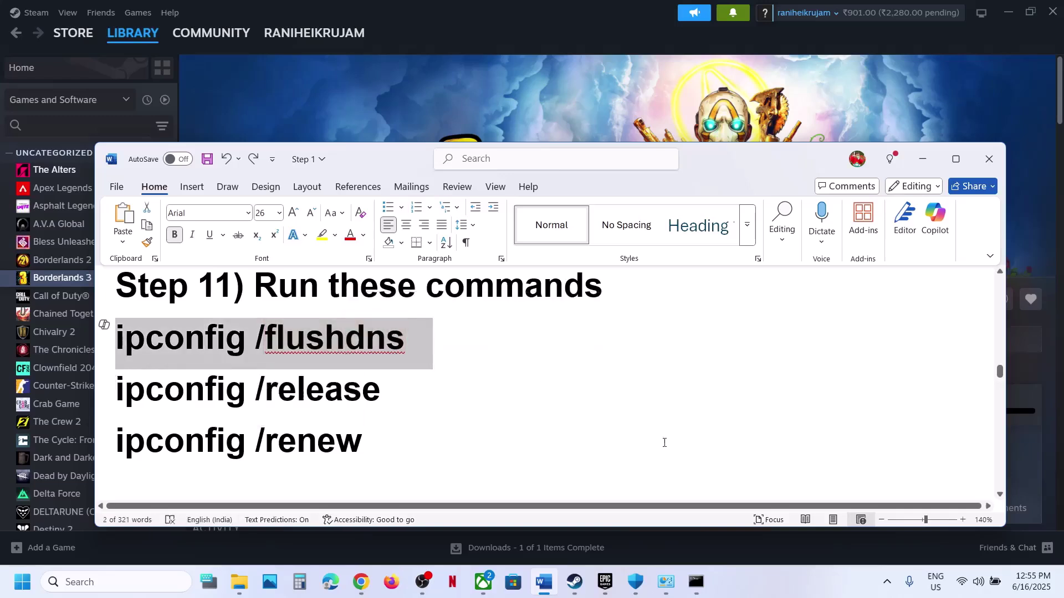
pyautogui.click(696, 582)
pyautogui.hotkey('ctrl', 'v')
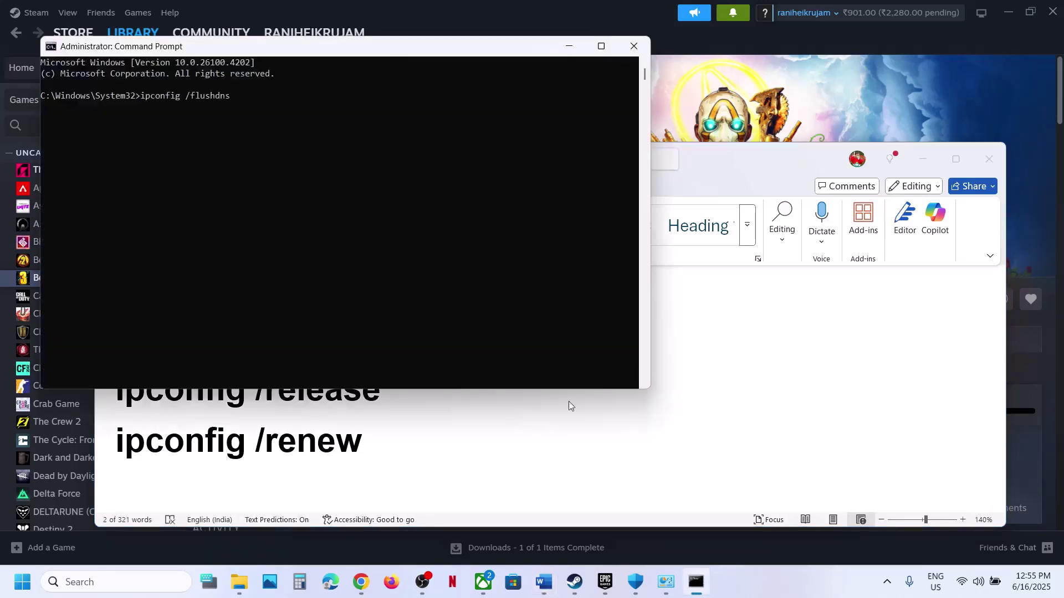
pyautogui.press('Return')
# Step: Copy ipconfig /release from the guide and run it in the prompt
pyautogui.hotkey('alt', 'Tab')
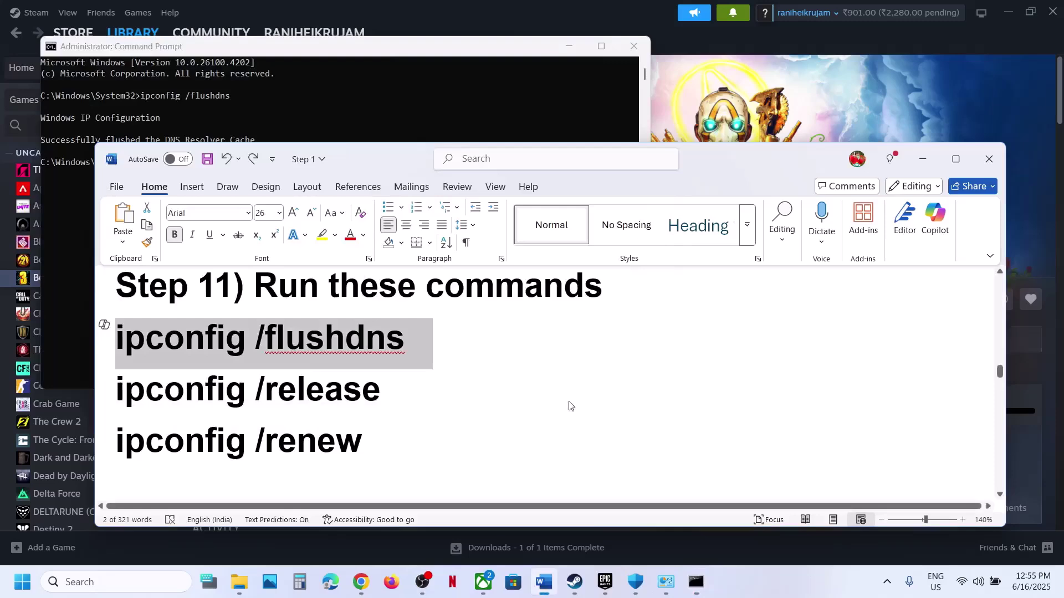
pyautogui.tripleClick(309, 392)
pyautogui.hotkey('ctrl', 'c')
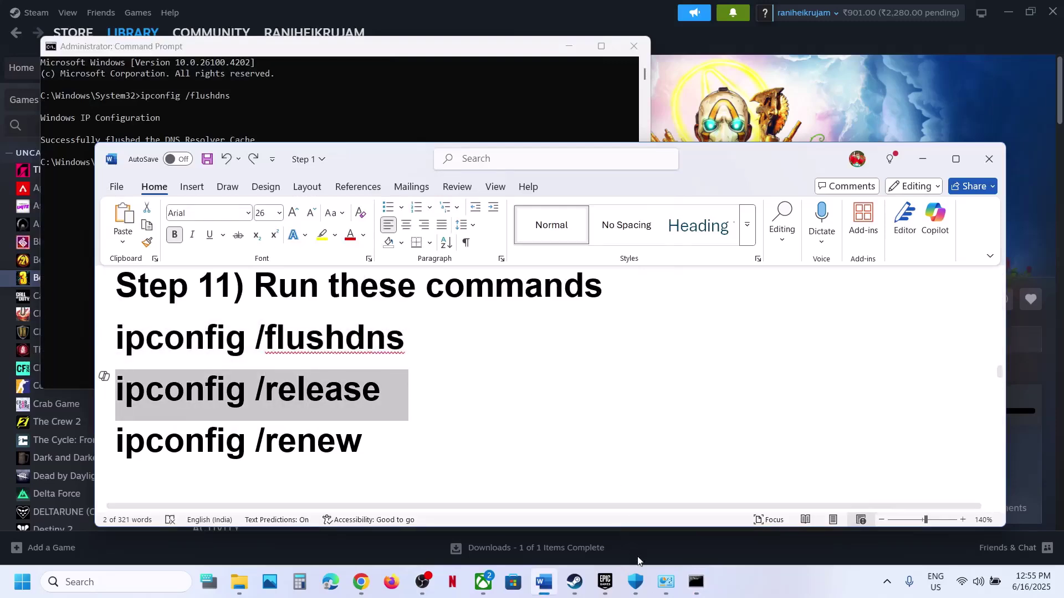
pyautogui.click(696, 581)
pyautogui.hotkey('ctrl', 'v')
pyautogui.press('Return')
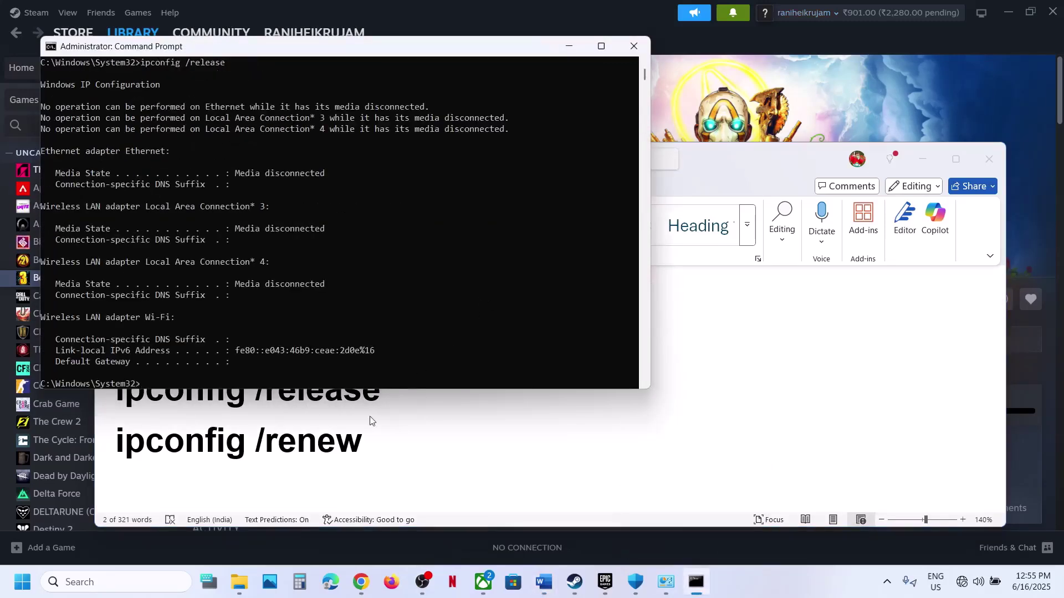
# Step: Run ipconfig /renew, close Command Prompt, and scroll the guide to Step 12
pyautogui.doubleClick(326, 443)
pyautogui.tripleClick(326, 443)
pyautogui.hotkey('ctrl', 'c')
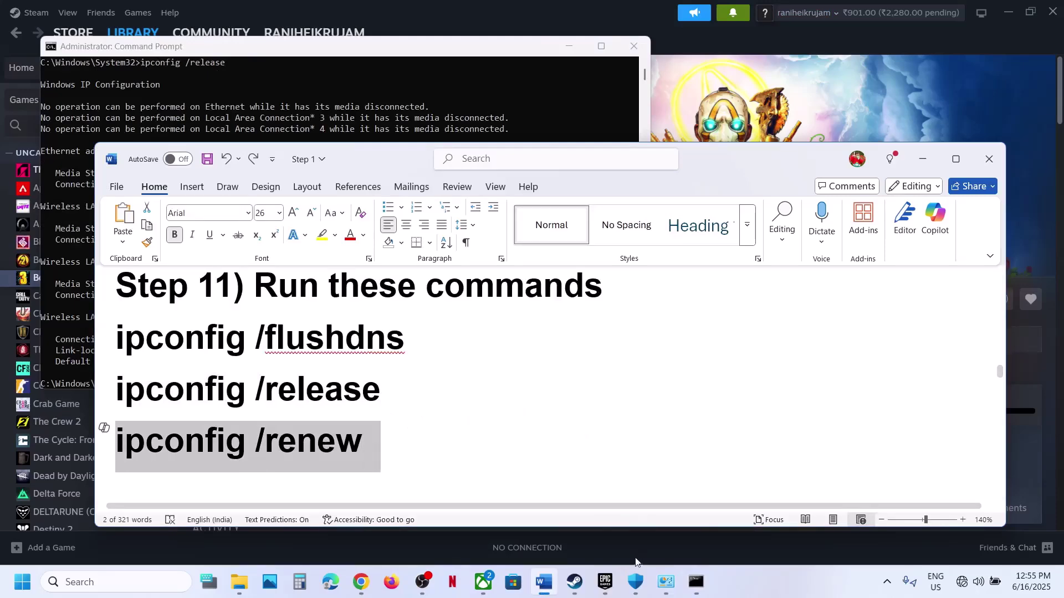
pyautogui.click(697, 582)
pyautogui.hotkey('ctrl', 'v')
pyautogui.press('Return')
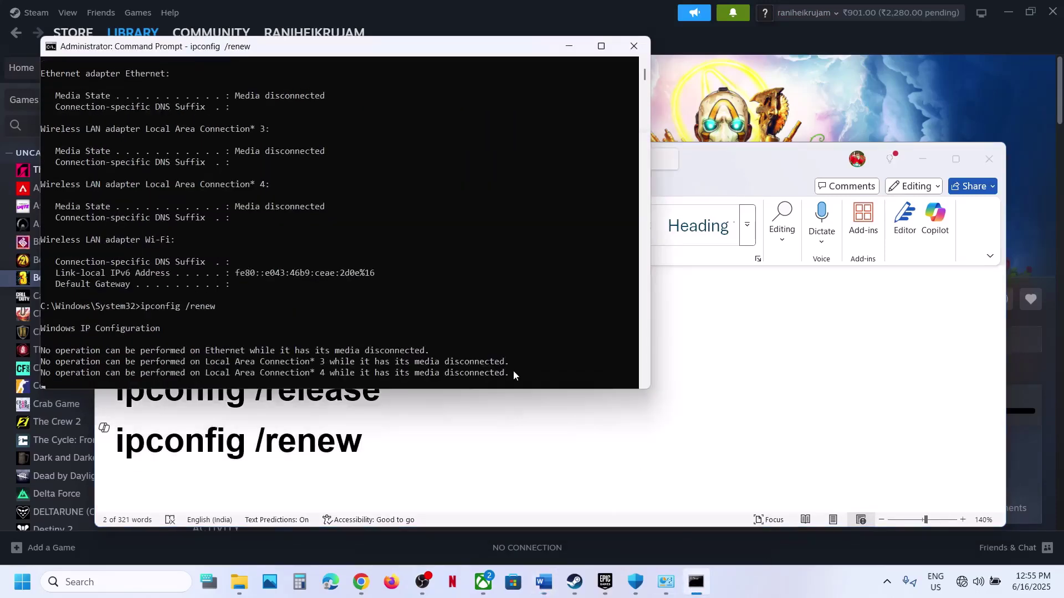
pyautogui.click(647, 48)
pyautogui.scroll(-2, 421, 358)
pyautogui.scroll(-2, 421, 357)
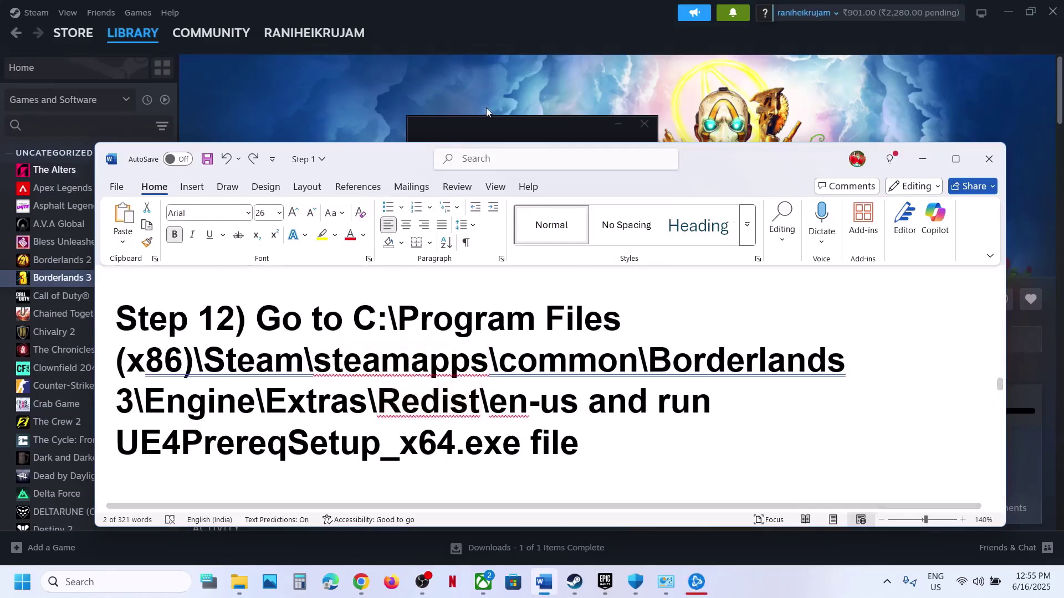
# Step: Open Borderlands 3's install folder from Steam and go to Engine\Extras\Redist\en-us
pyautogui.click(460, 94)
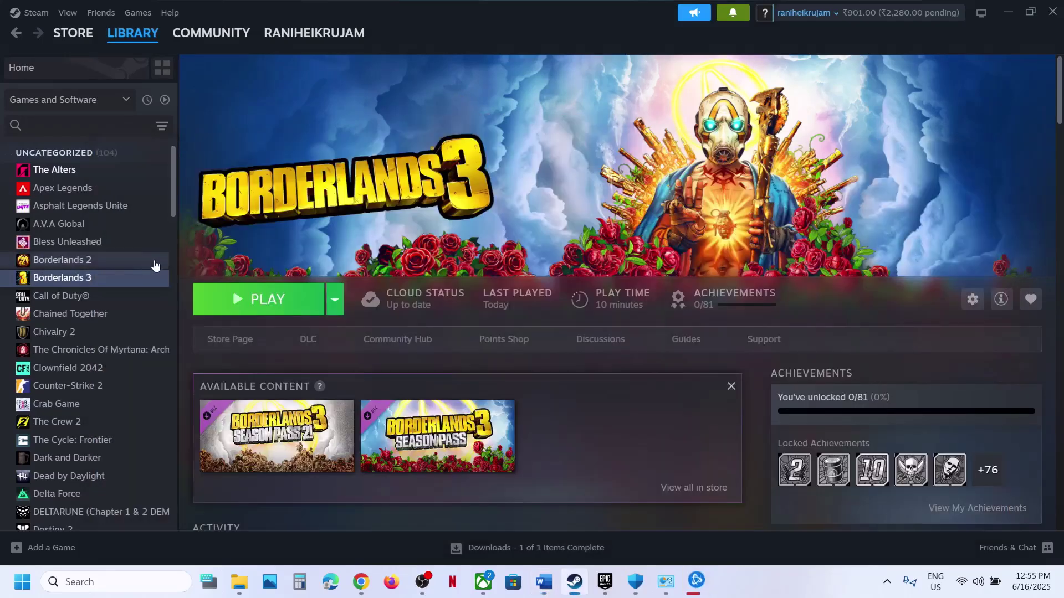
pyautogui.rightClick(105, 283)
pyautogui.moveTo(182, 373)
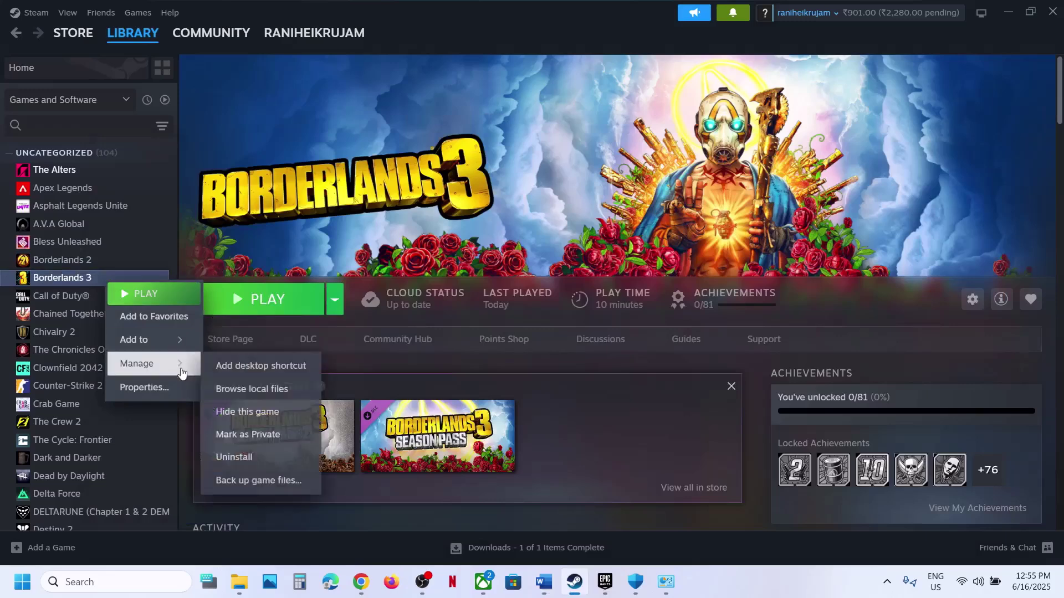
pyautogui.click(274, 388)
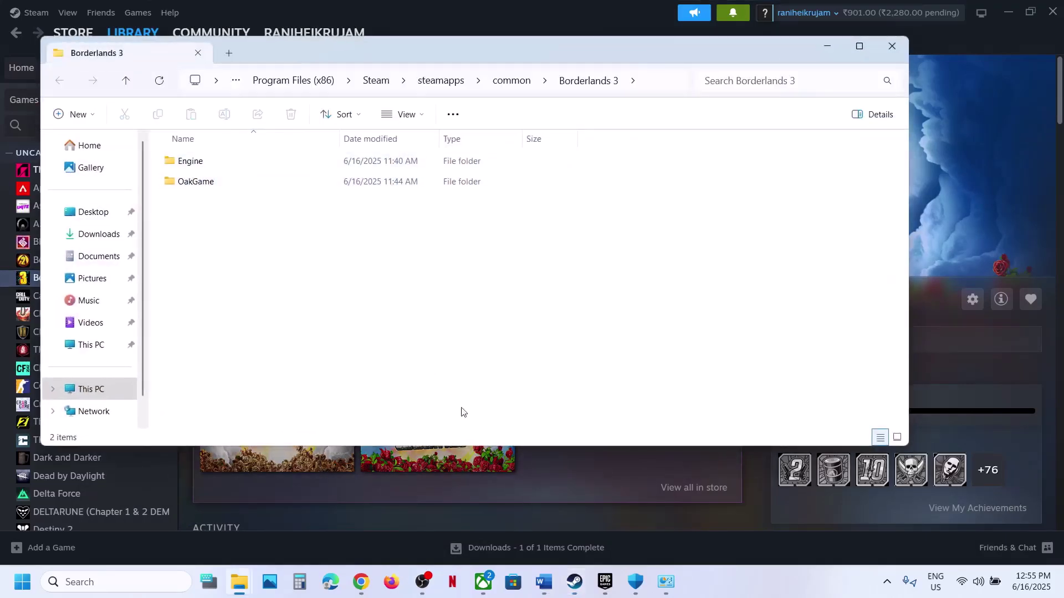
pyautogui.doubleClick(206, 160)
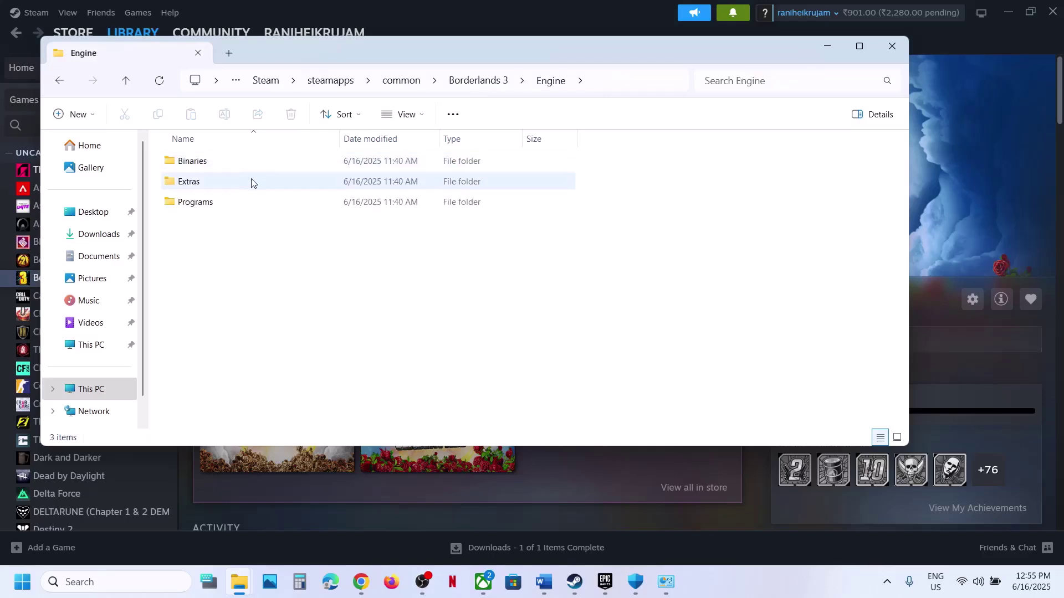
pyautogui.doubleClick(223, 184)
pyautogui.doubleClick(217, 166)
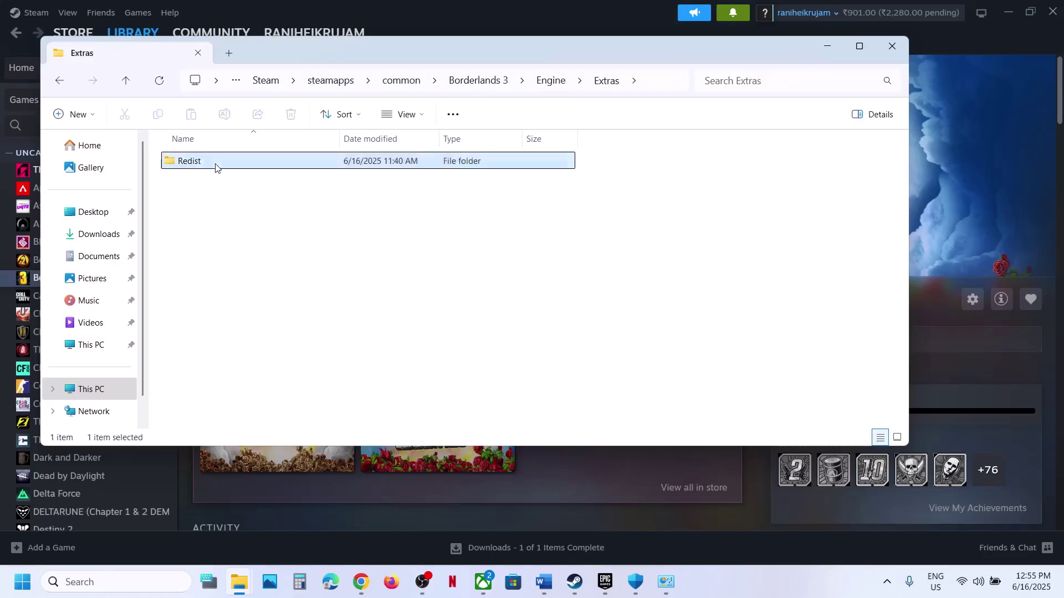
pyautogui.doubleClick(216, 161)
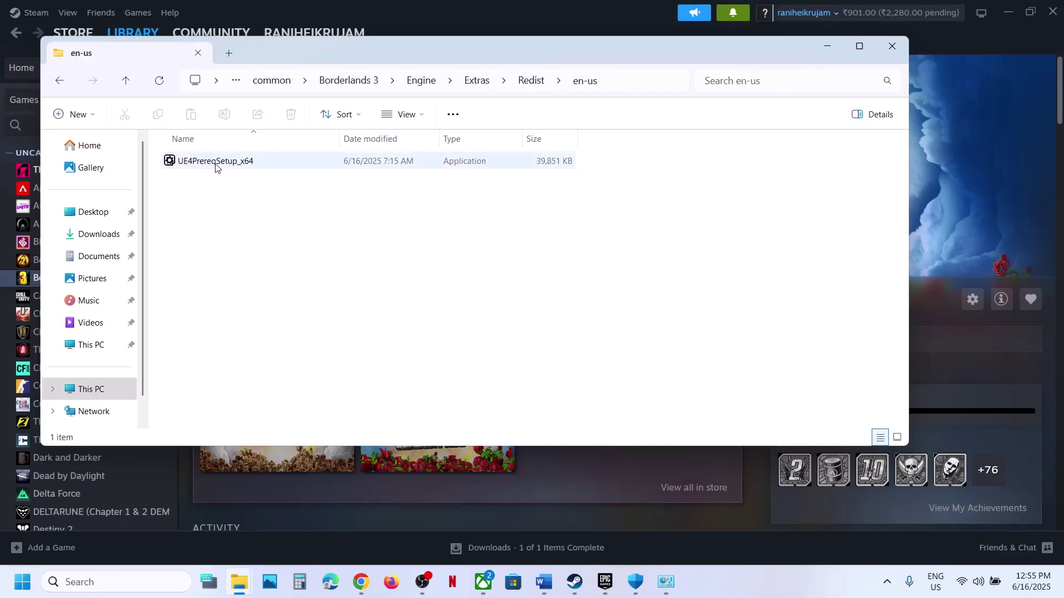
# Step: Run UE4PrereqSetup_x64 as administrator, accept the license, and start the installation
pyautogui.rightClick(216, 165)
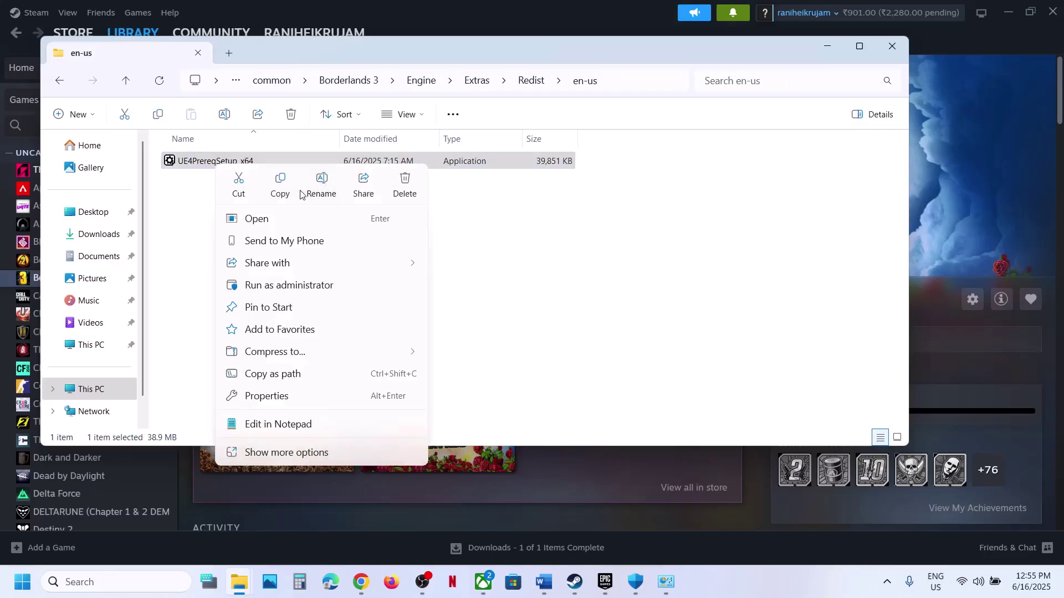
pyautogui.click(271, 286)
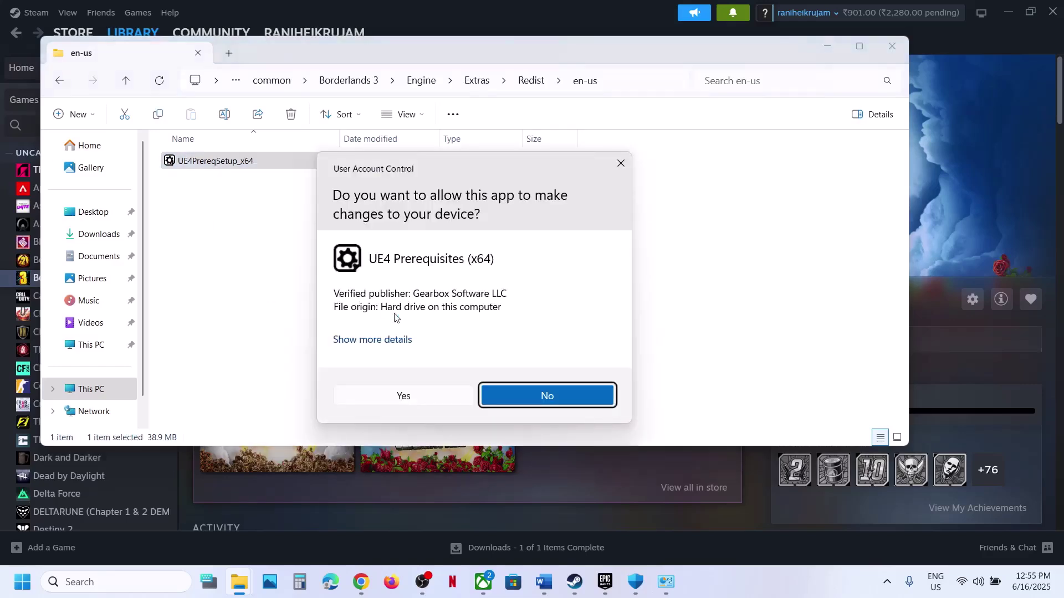
pyautogui.click(401, 397)
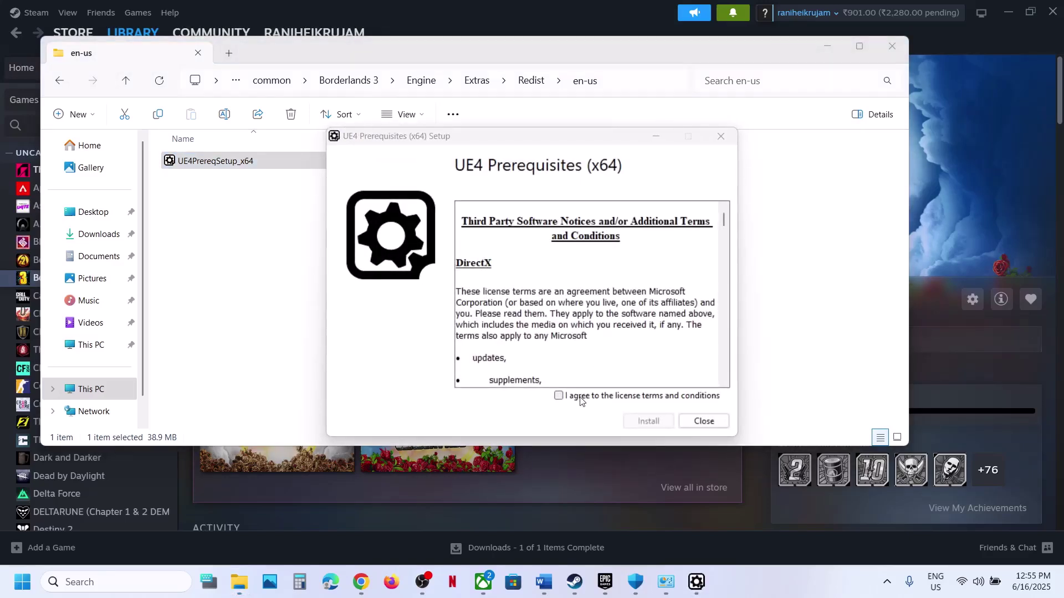
pyautogui.click(580, 398)
pyautogui.click(643, 425)
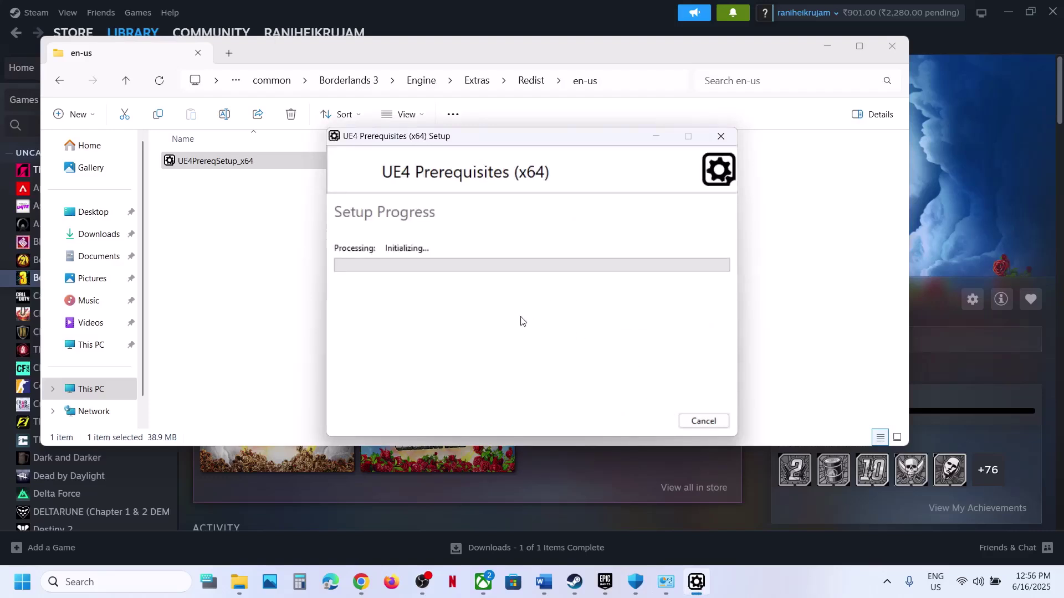
pyautogui.click(971, 208)
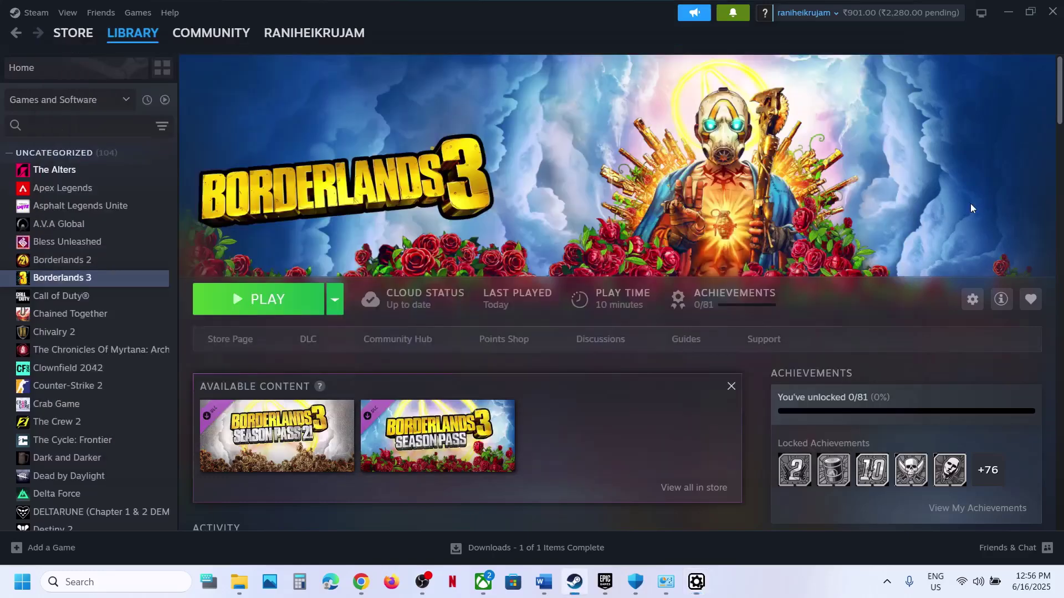
# Step: In the guide, select the Step 13 text about closing Epic Services
pyautogui.click(544, 582)
pyautogui.scroll(-3, 451, 395)
pyautogui.scroll(-2, 450, 395)
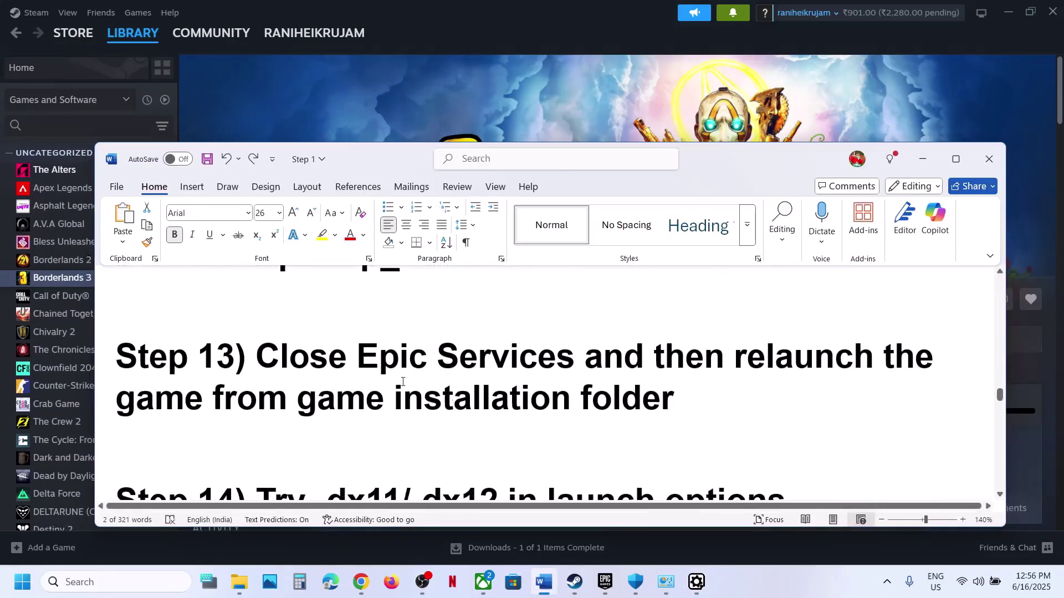
pyautogui.moveTo(297, 360); pyautogui.dragTo(659, 406)
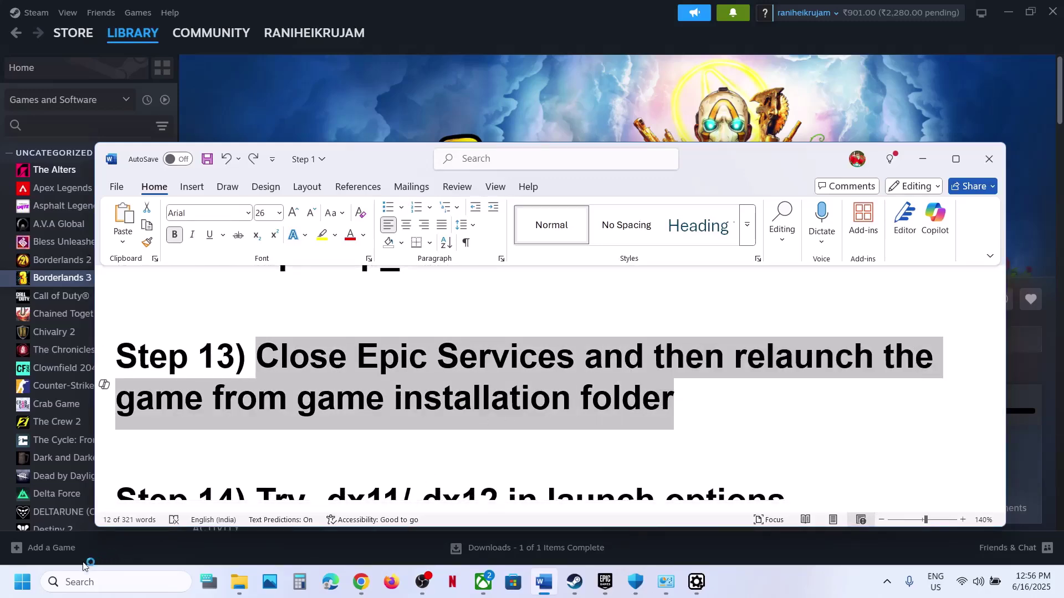
# Step: Open Task Manager from the Start right-click menu and end the EpicGamesLauncher task
pyautogui.rightClick(19, 588)
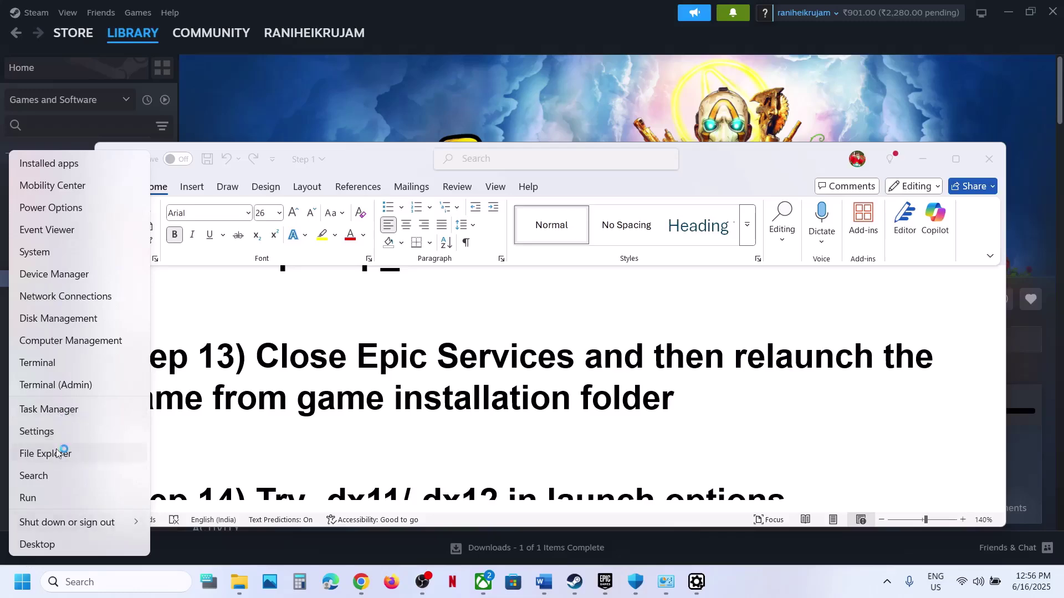
pyautogui.click(56, 411)
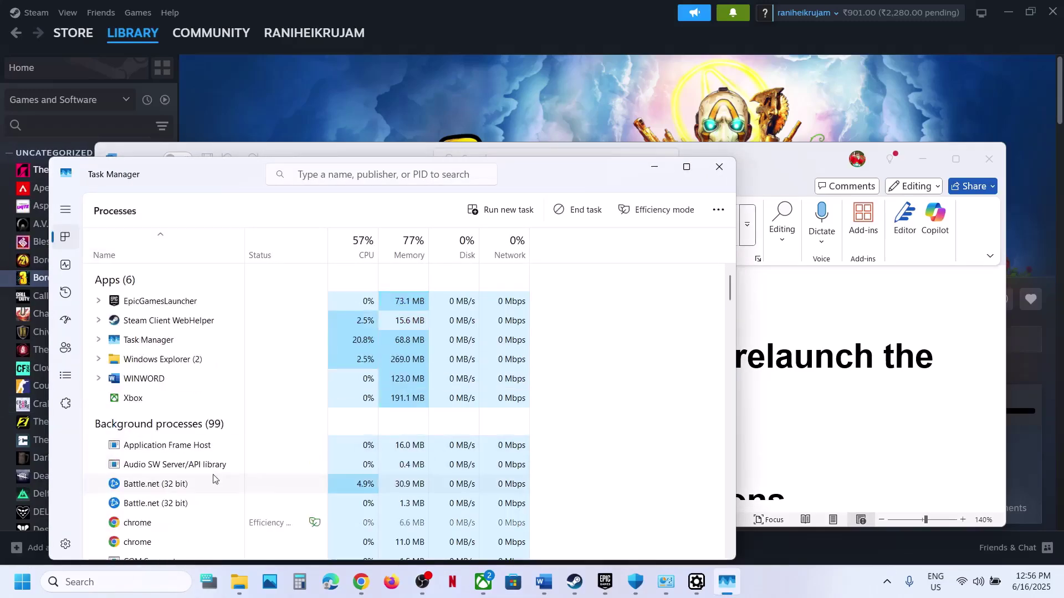
pyautogui.scroll(-5, 191, 468)
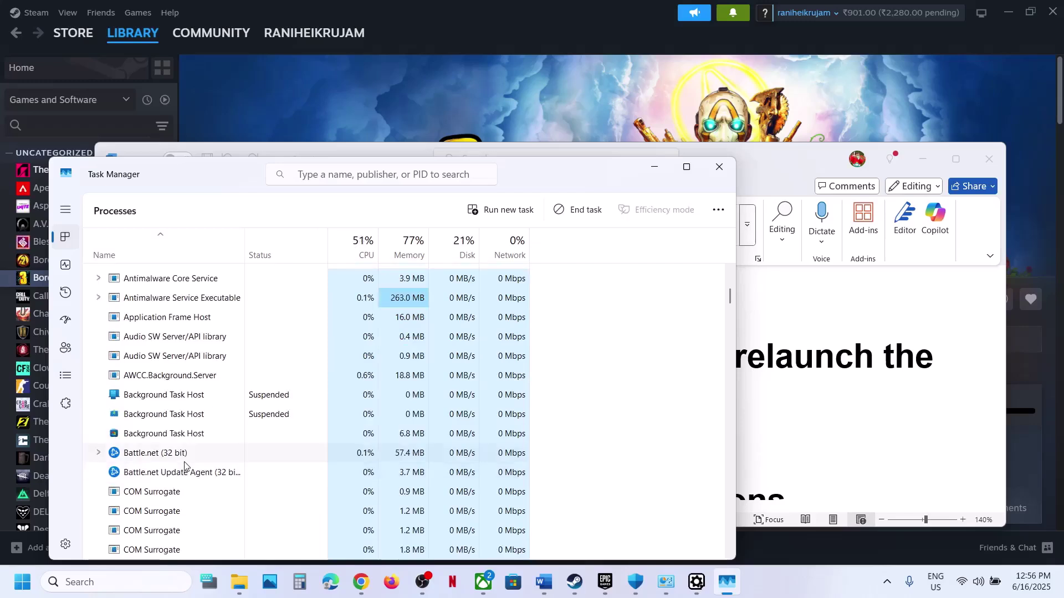
pyautogui.scroll(-5, 184, 467)
pyautogui.scroll(-2, 184, 467)
pyautogui.scroll(8, 185, 467)
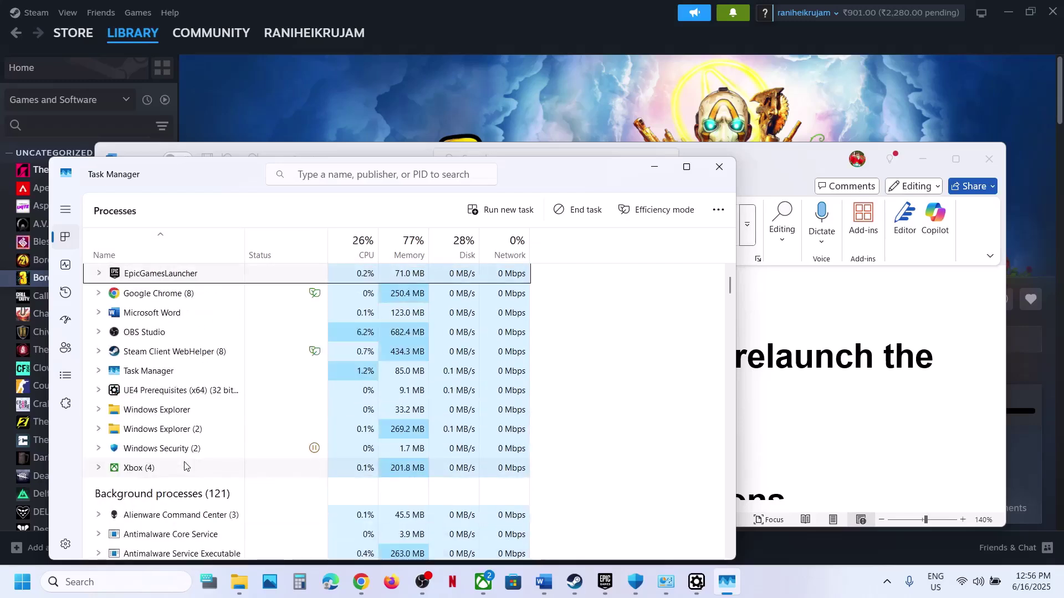
pyautogui.rightClick(166, 273)
pyautogui.click(255, 299)
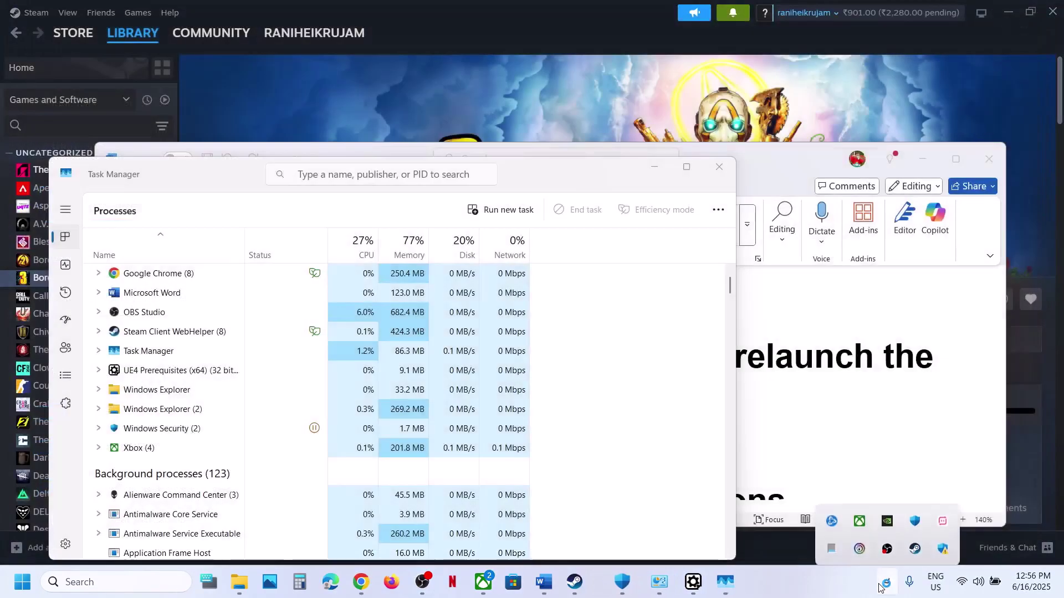
# Step: Check the hidden tray icons for leftover Epic apps, then close Task Manager
pyautogui.click(886, 582)
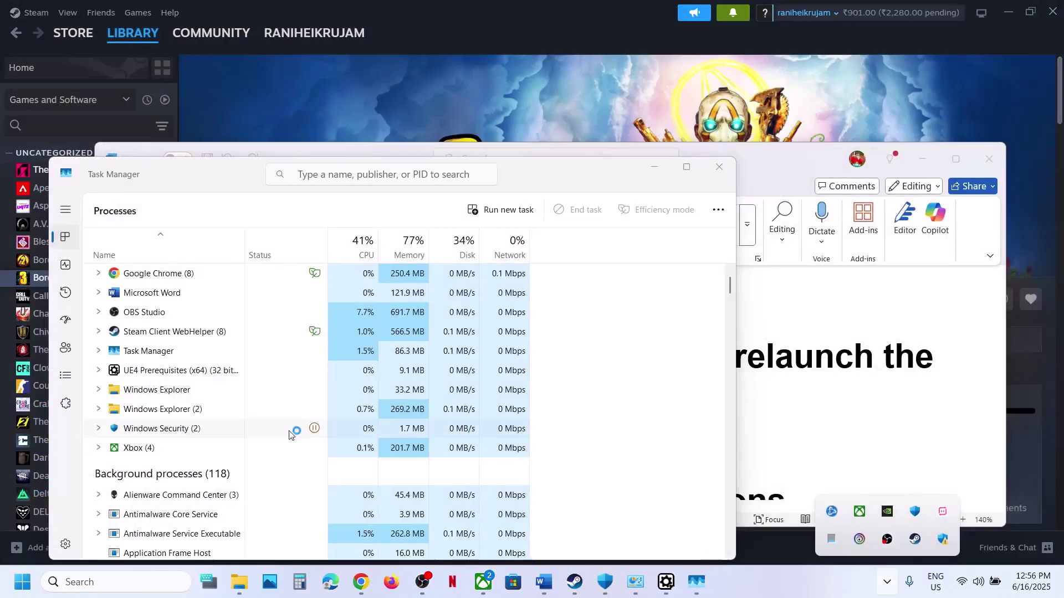
pyautogui.click(204, 413)
pyautogui.scroll(-10, 204, 412)
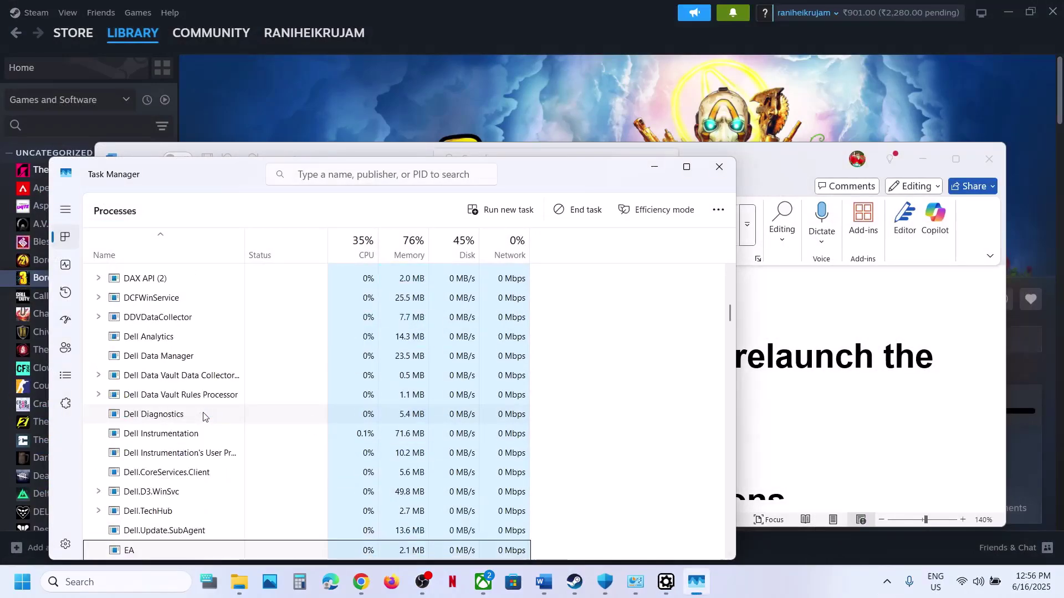
pyautogui.scroll(-1, 203, 416)
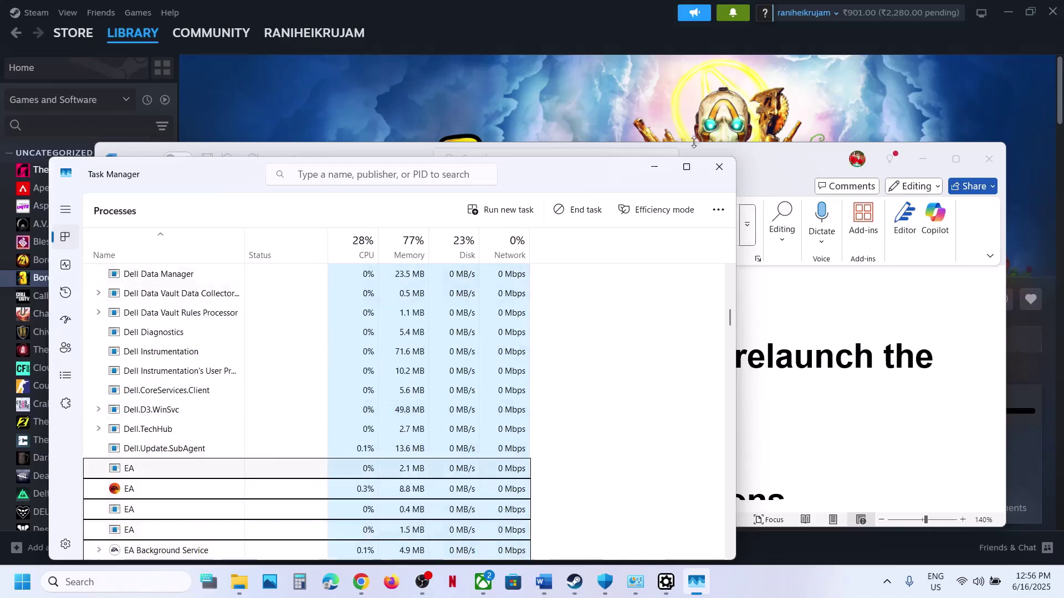
pyautogui.click(720, 167)
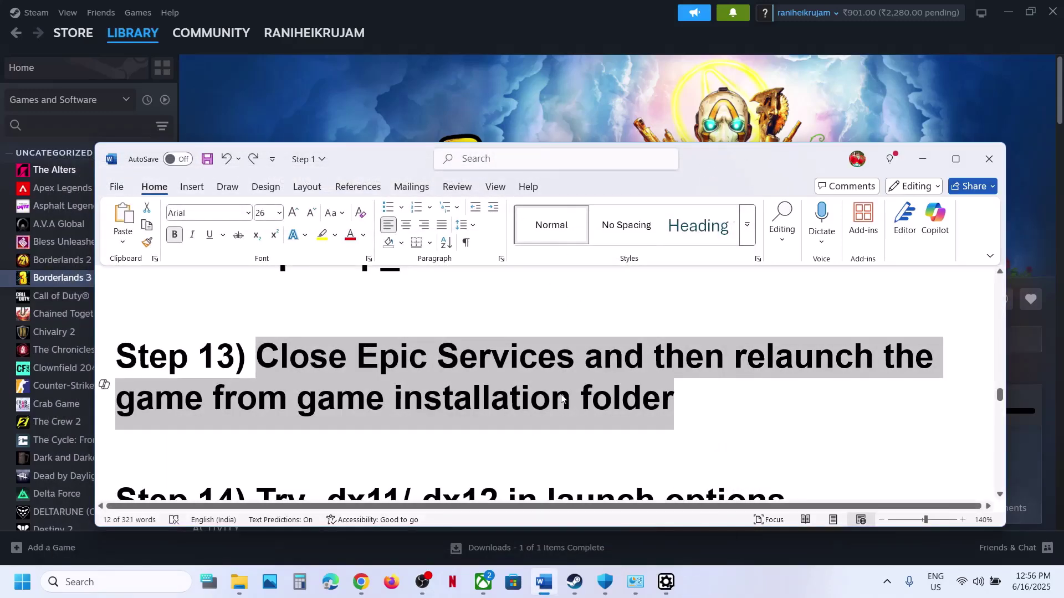
# Step: Set the Borderlands 3 Steam launch options to -dx11
pyautogui.click(571, 398)
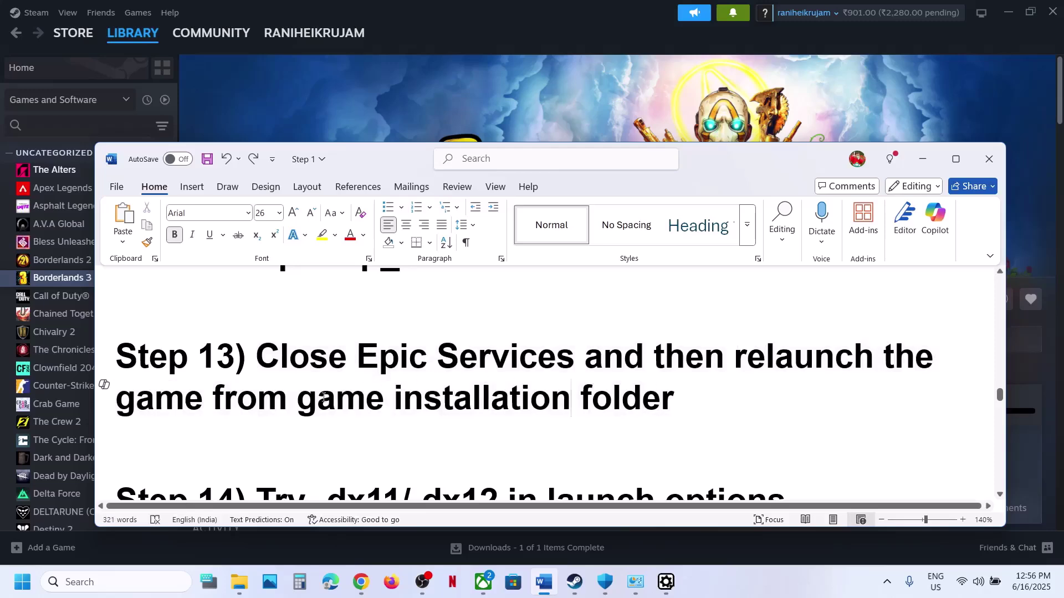
pyautogui.moveTo(305, 400); pyautogui.dragTo(674, 400)
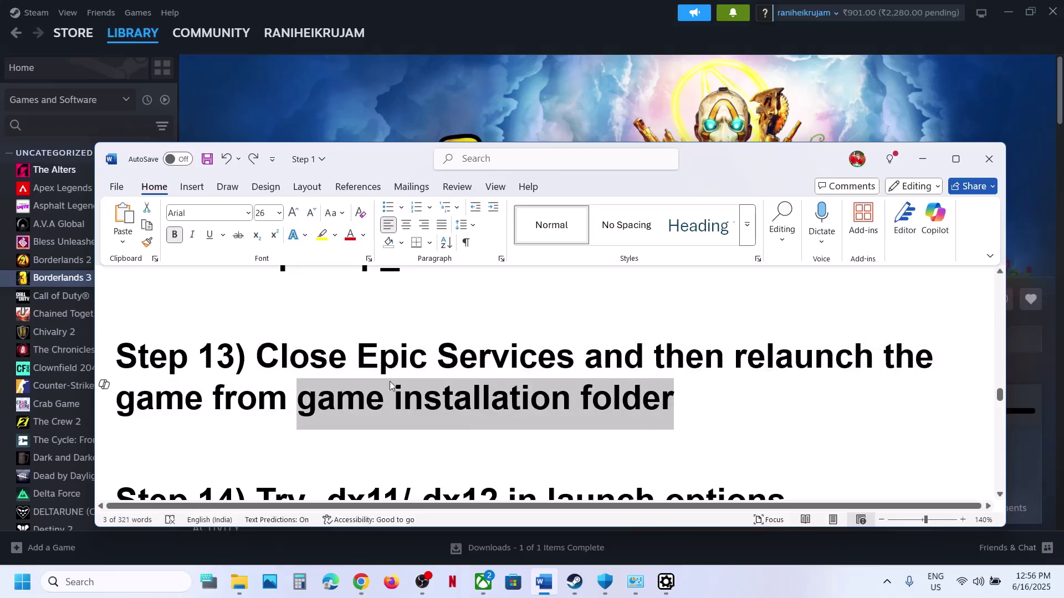
pyautogui.scroll(-1, 390, 381)
pyautogui.scroll(-2, 390, 381)
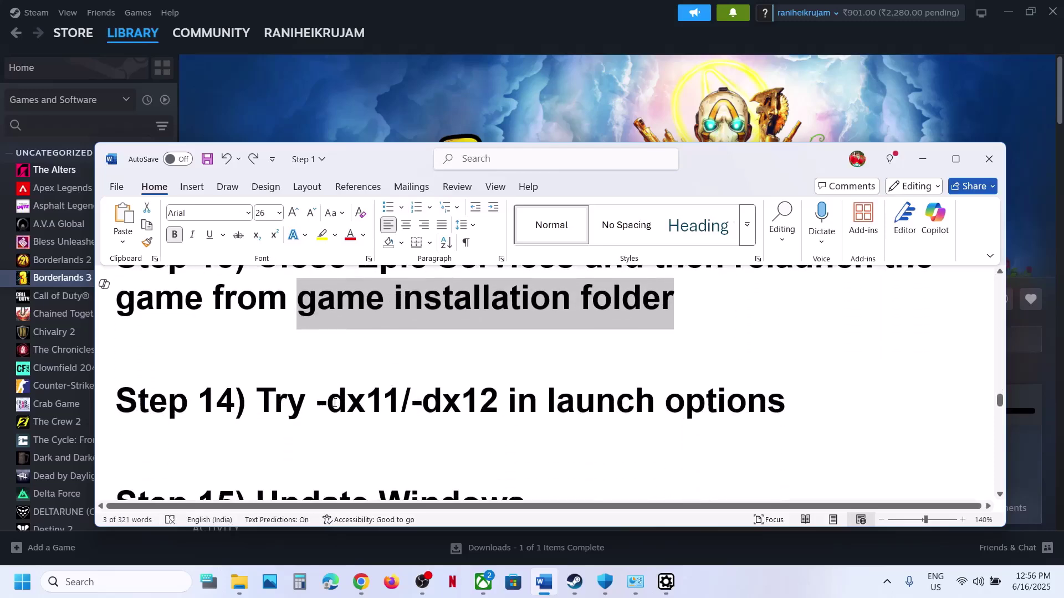
pyautogui.click(449, 105)
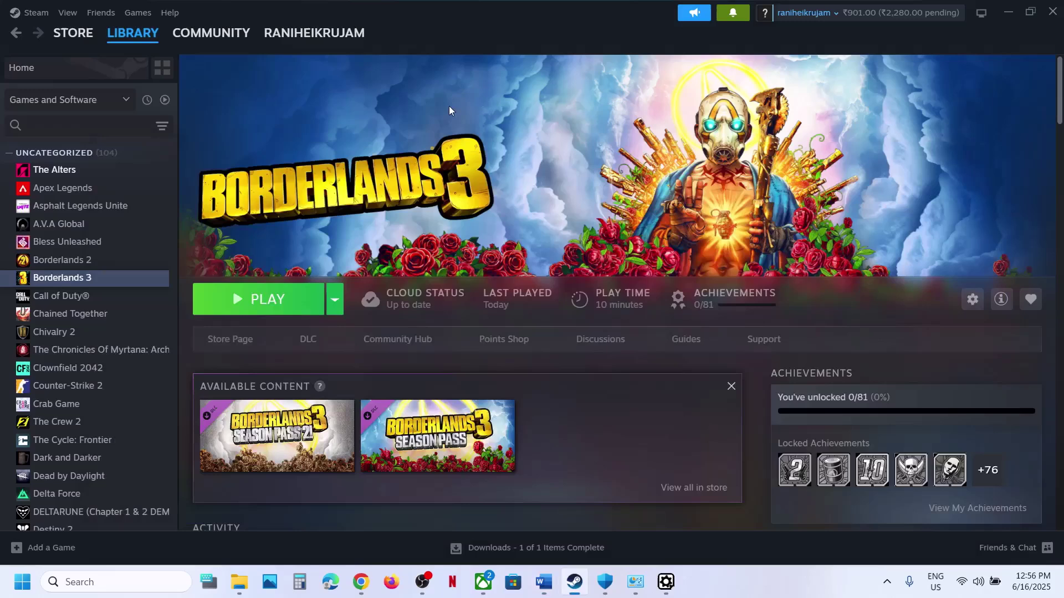
pyautogui.rightClick(81, 289)
pyautogui.click(114, 390)
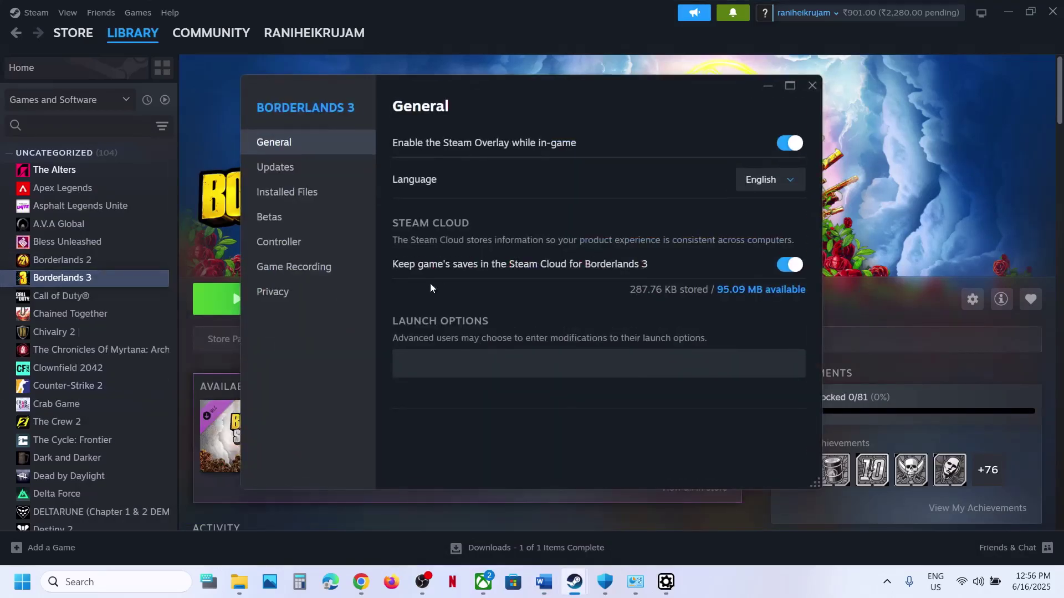
pyautogui.click(434, 361)
pyautogui.write('-dx11')
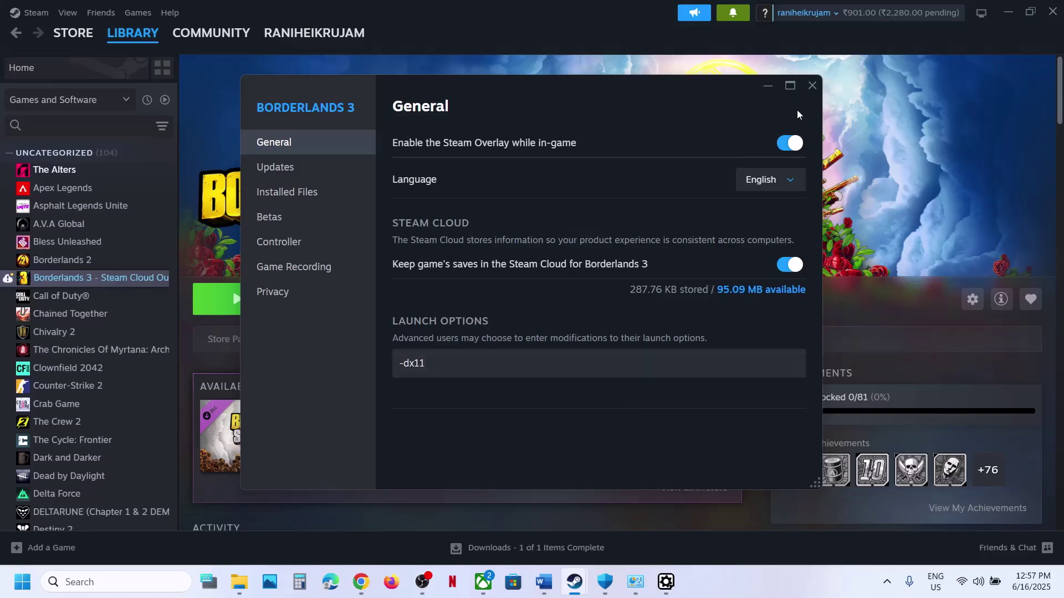
pyautogui.click(810, 85)
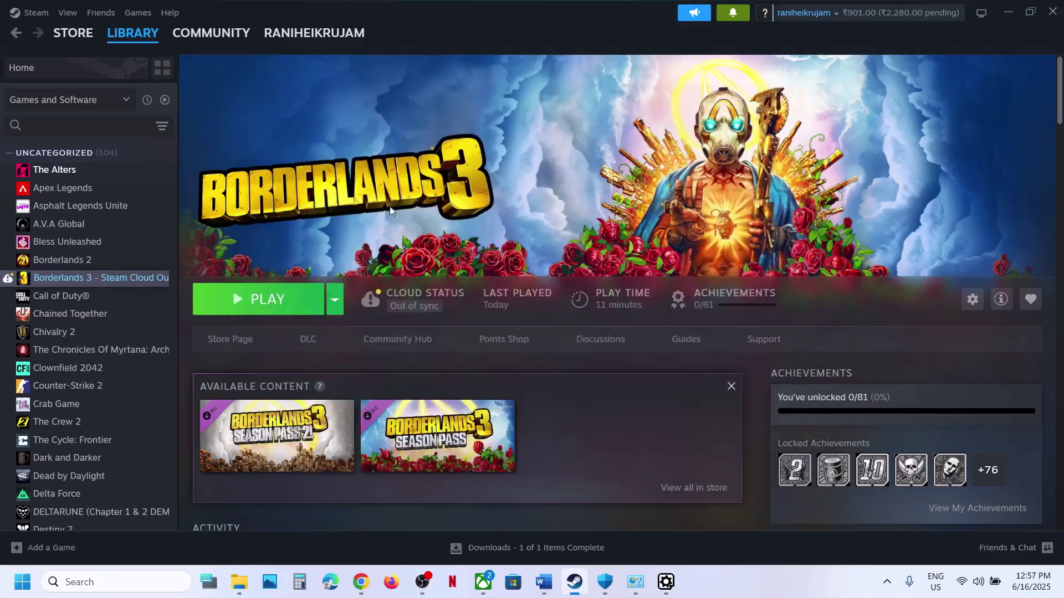
# Step: Replace the -dx11 launch option with -dx12
pyautogui.rightClick(135, 278)
pyautogui.click(201, 390)
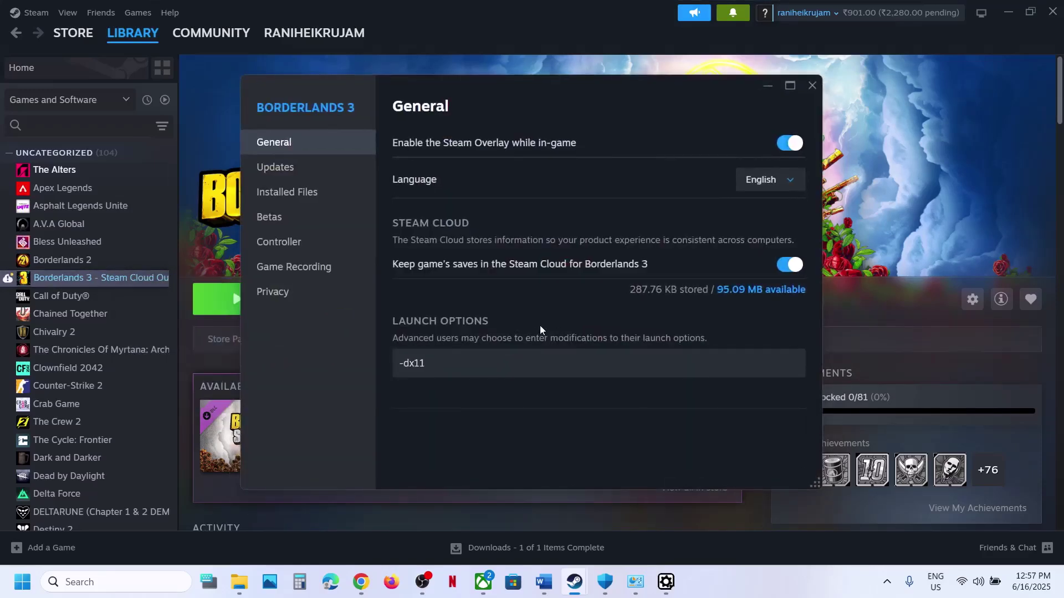
pyautogui.moveTo(471, 363); pyautogui.dragTo(380, 375)
pyautogui.press('BackSpace')
pyautogui.write('-dx12')
pyautogui.click(813, 87)
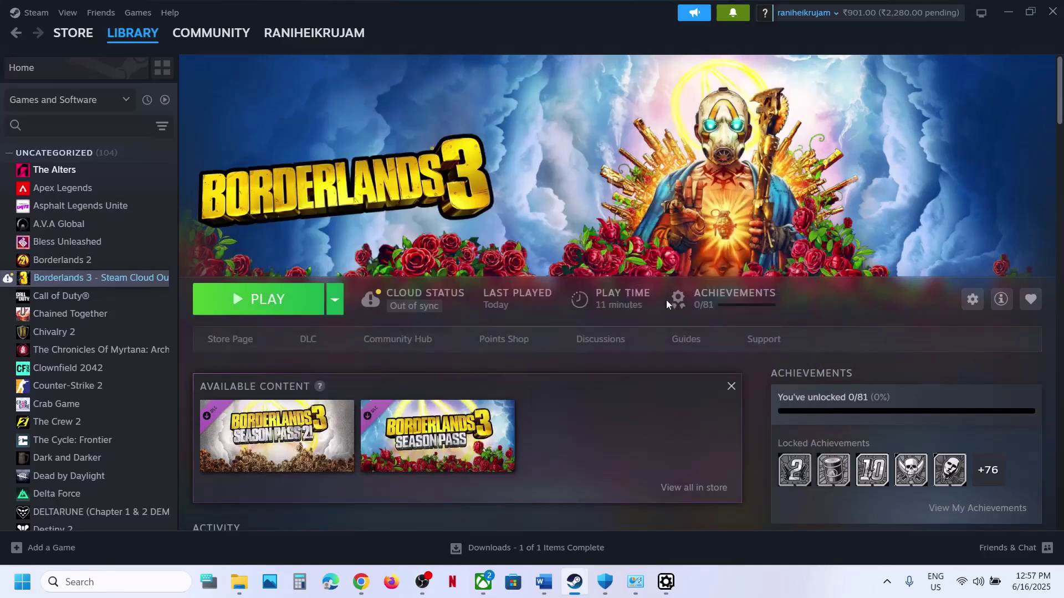
# Step: Remove -dx12, leaving the Borderlands 3 launch options empty
pyautogui.rightClick(118, 281)
pyautogui.click(159, 389)
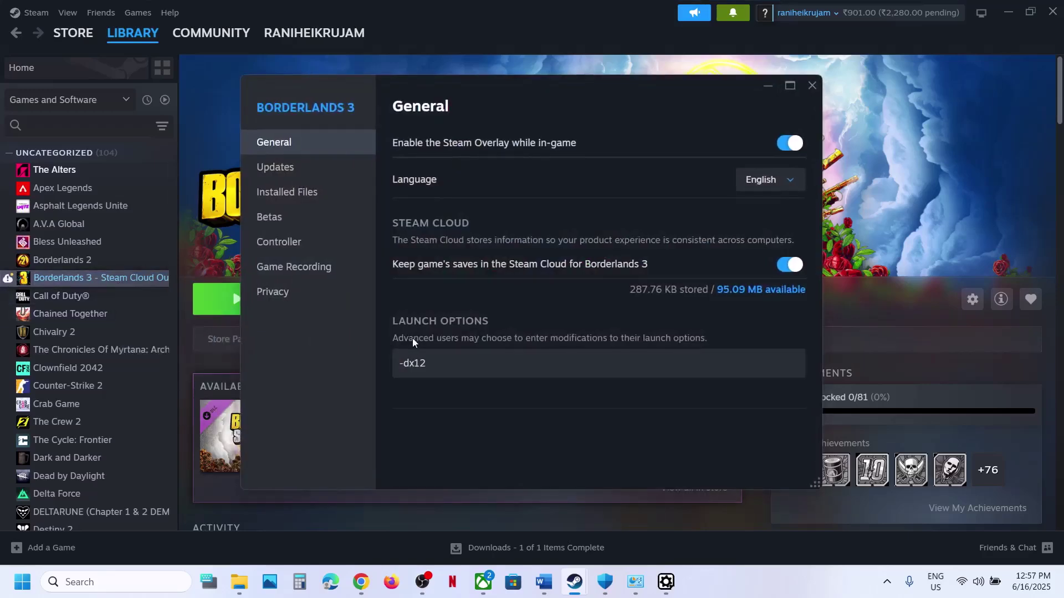
pyautogui.moveTo(441, 363); pyautogui.dragTo(359, 368)
pyautogui.press('BackSpace')
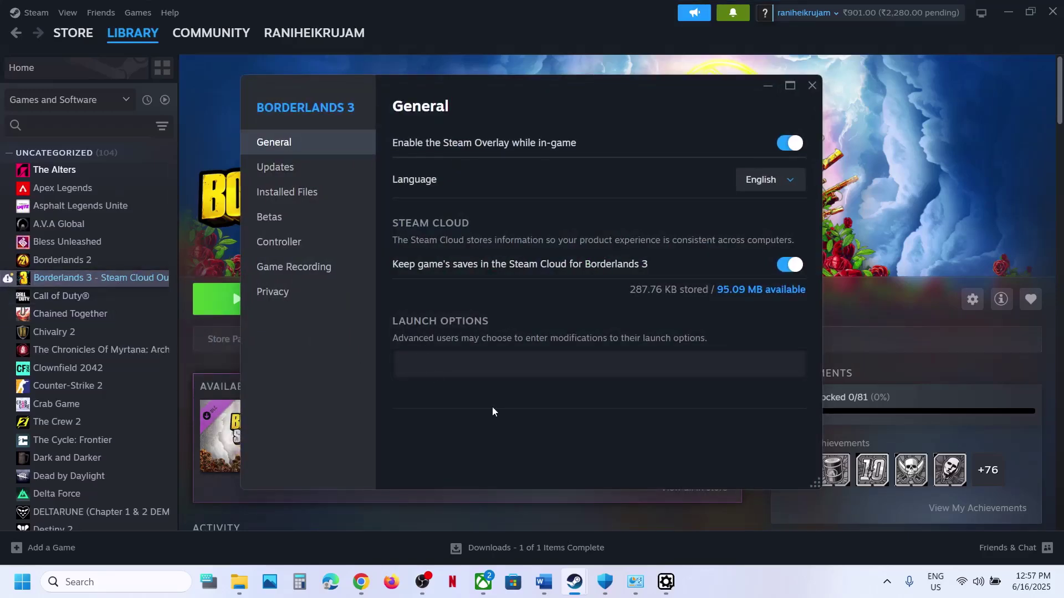
pyautogui.click(814, 86)
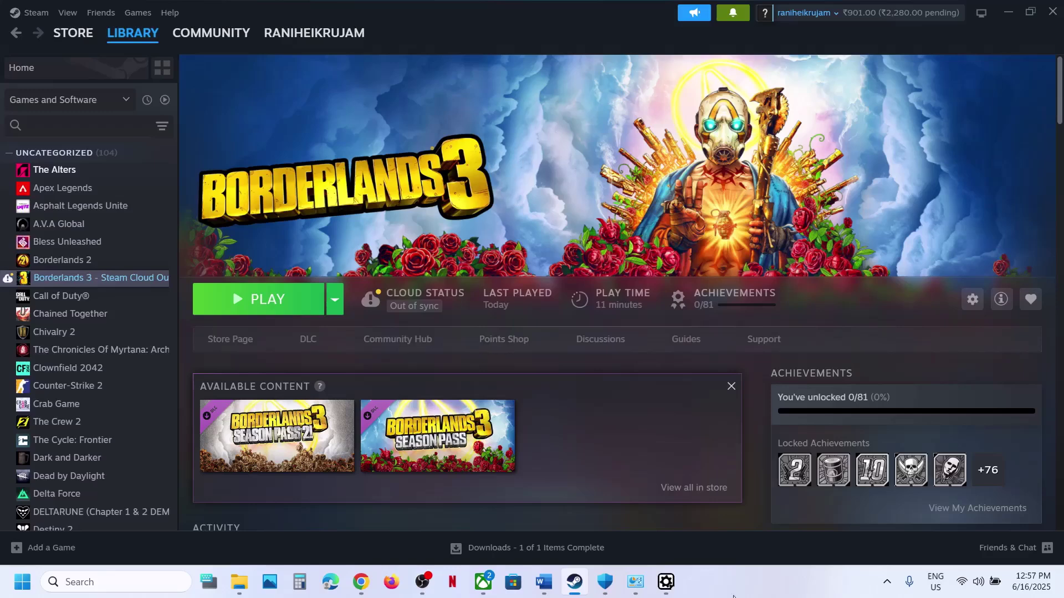
# Step: Close the completed UE4 Prerequisites setup and read the next step in the Word guide
pyautogui.moveTo(665, 582)
pyautogui.click(675, 558)
pyautogui.click(703, 421)
pyautogui.click(544, 581)
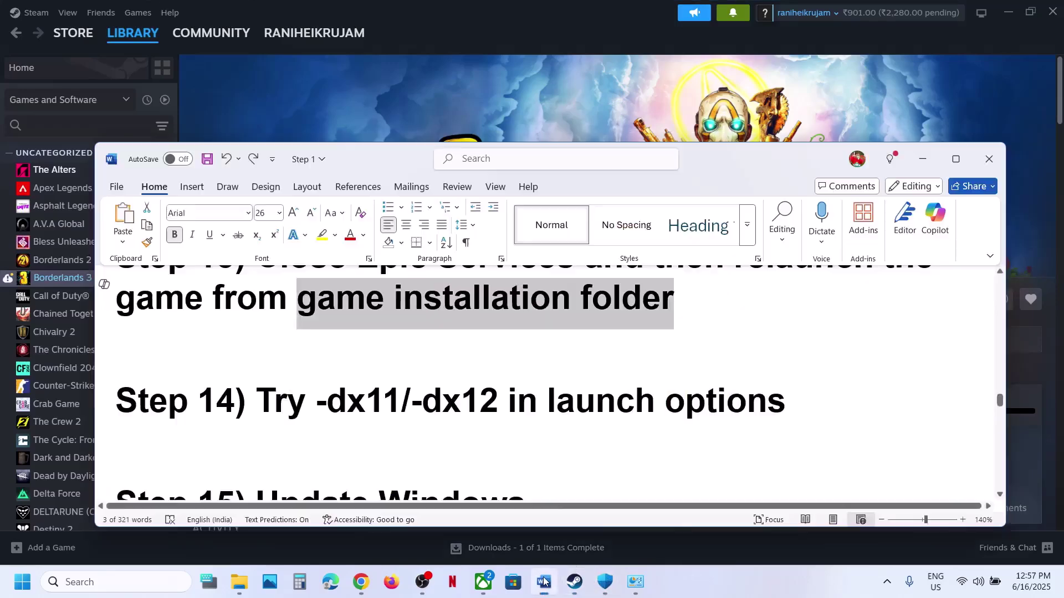
pyautogui.scroll(-3, 468, 387)
pyautogui.moveTo(285, 410); pyautogui.dragTo(525, 410)
pyautogui.click(611, 121)
# Step: Create a Borderlands 3 desktop shortcut from the Xbox app's Manage window
pyautogui.press('super+i')
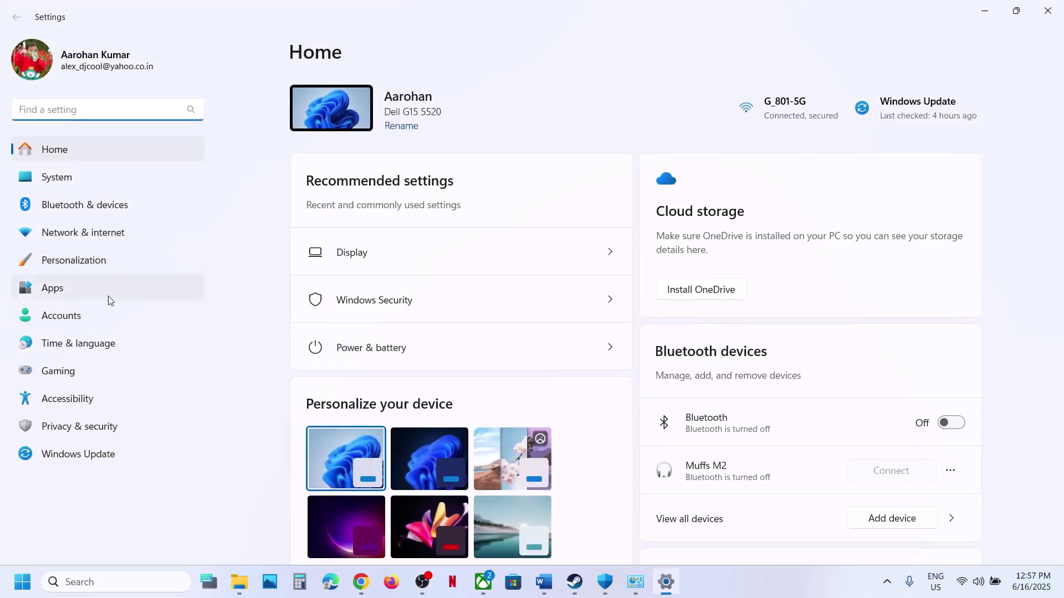
pyautogui.click(485, 590)
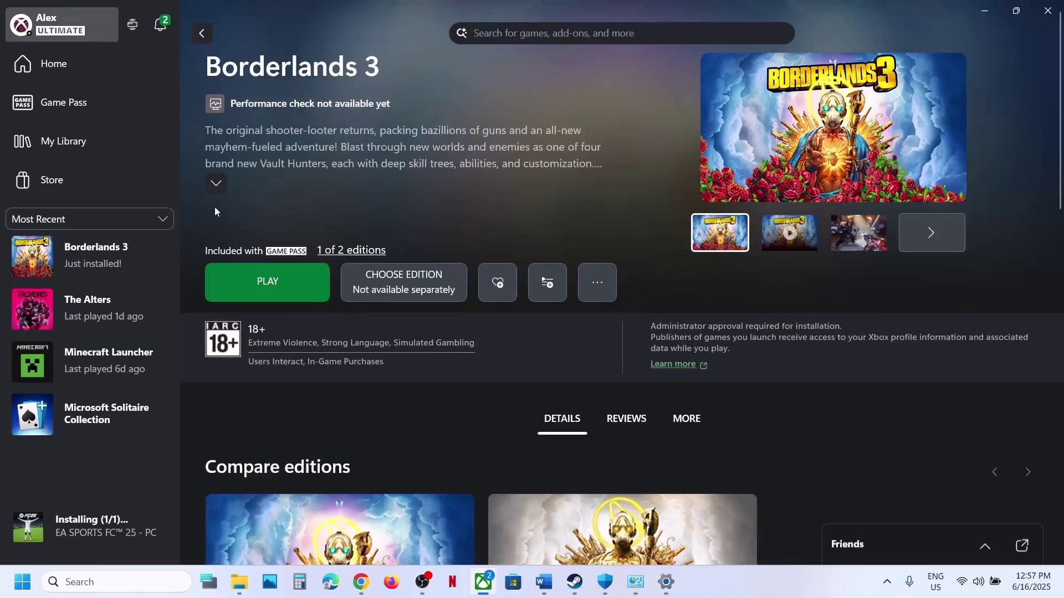
pyautogui.rightClick(92, 262)
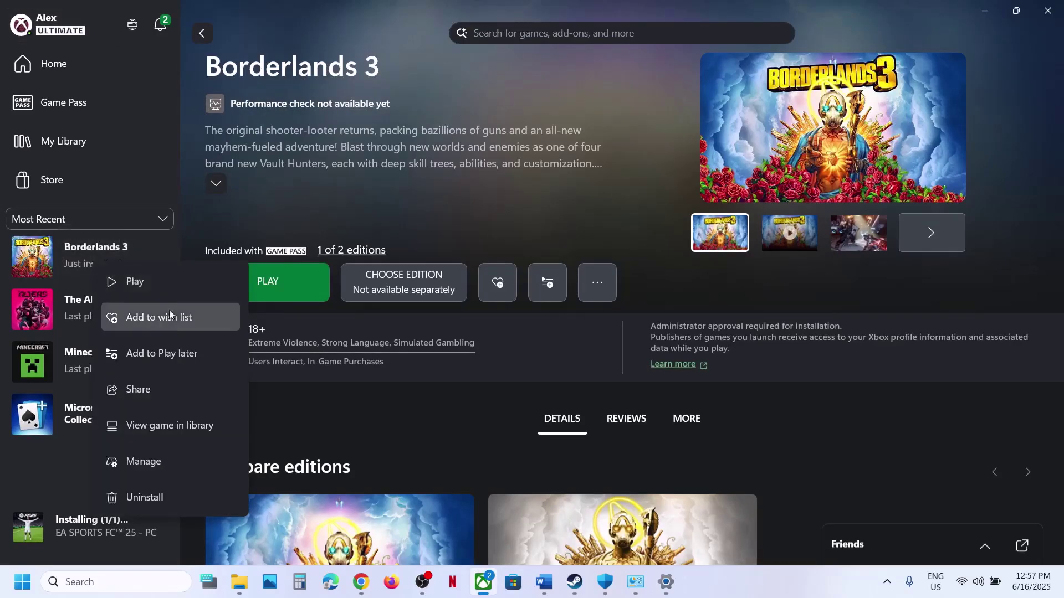
pyautogui.click(160, 462)
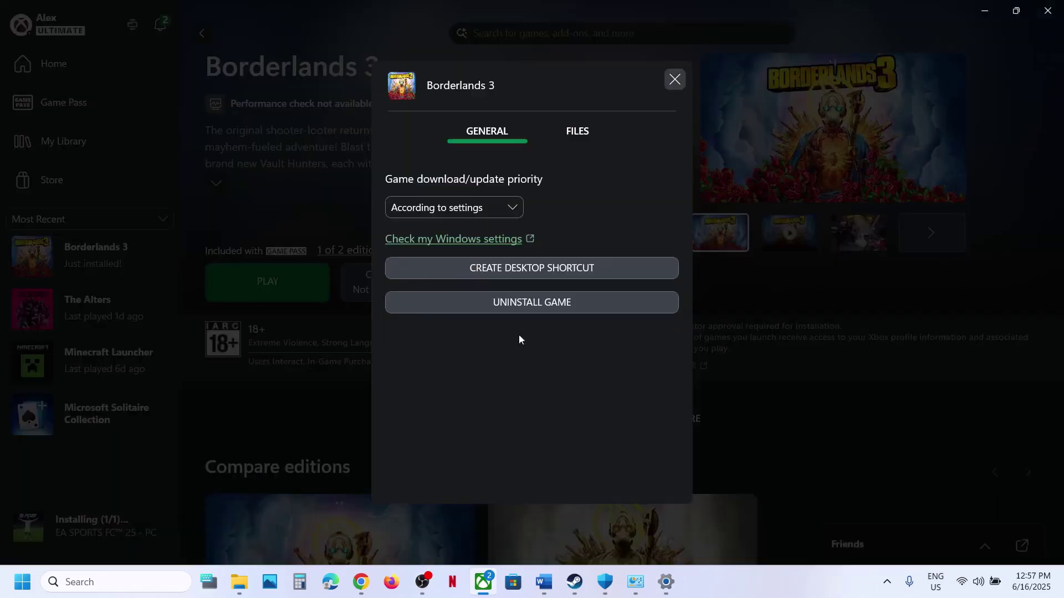
pyautogui.click(520, 271)
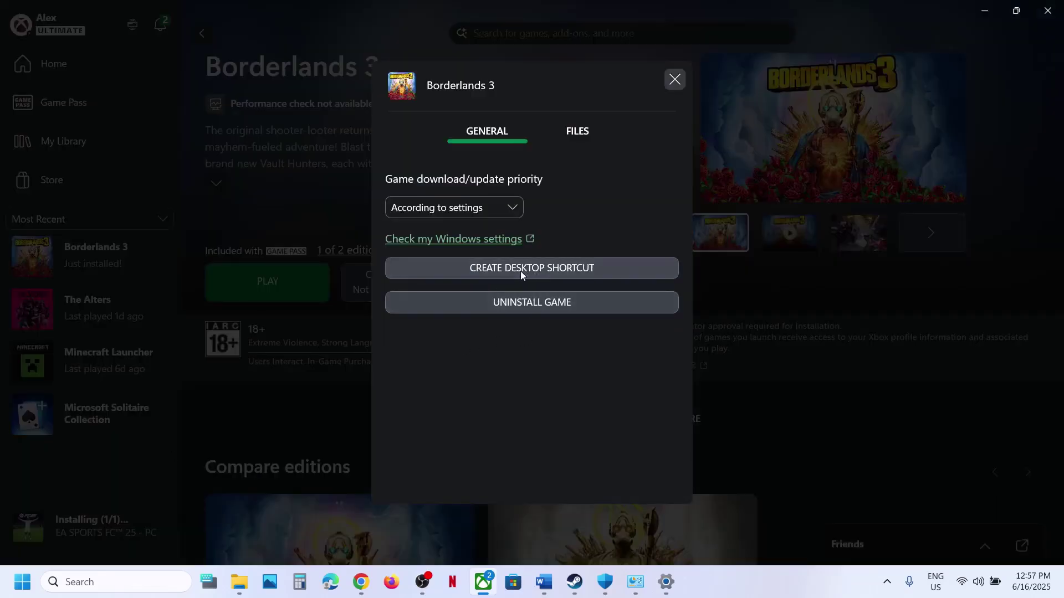
pyautogui.click(674, 79)
# Step: Move the new Borderlands 3 shortcut next to the Config folder on the desktop
pyautogui.press('super+d')
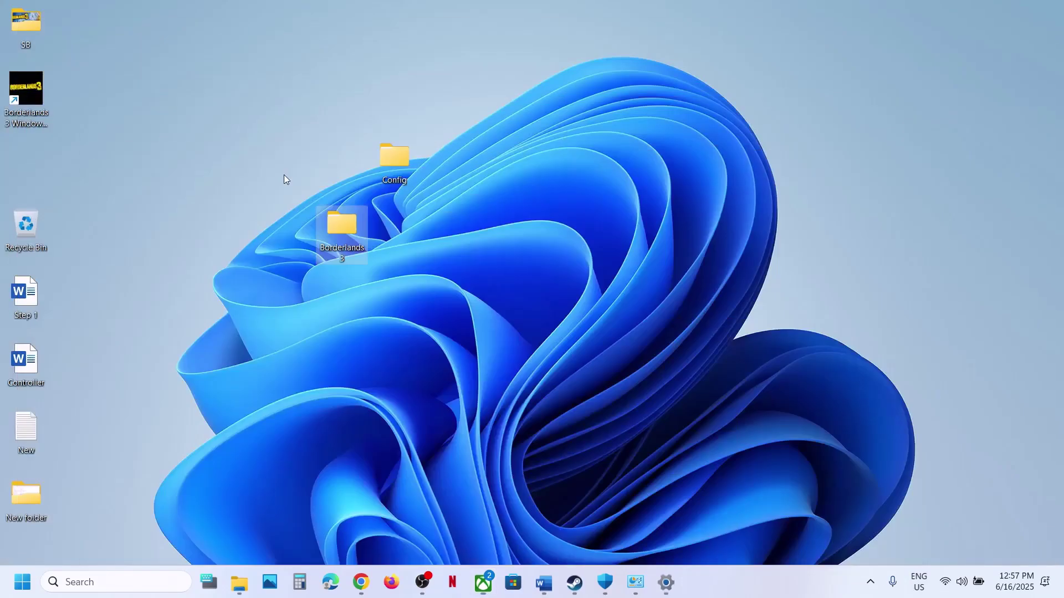
pyautogui.moveTo(34, 92); pyautogui.dragTo(307, 135)
pyautogui.rightClick(282, 157)
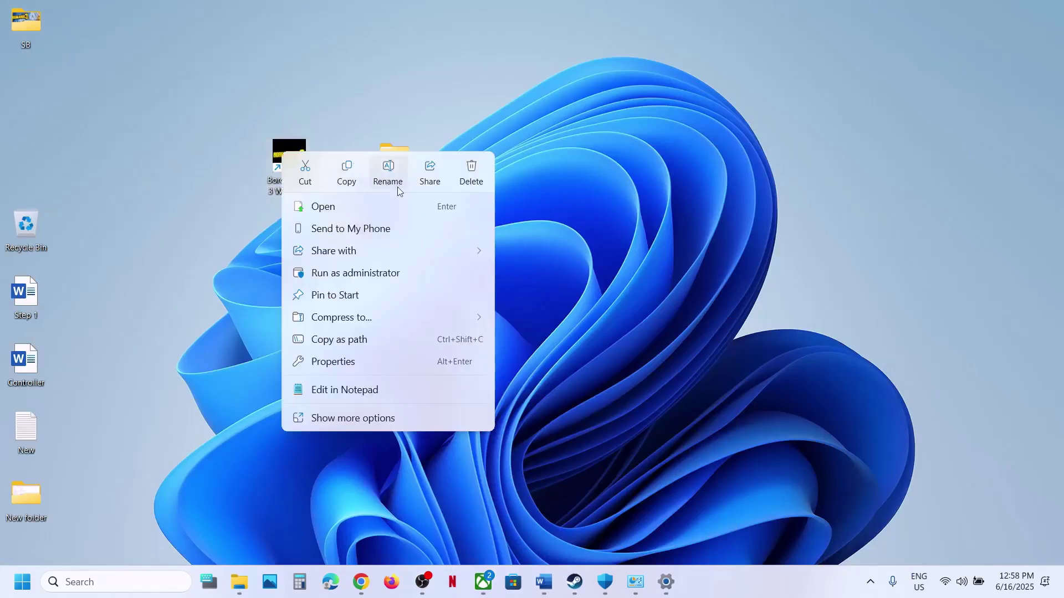
pyautogui.click(375, 277)
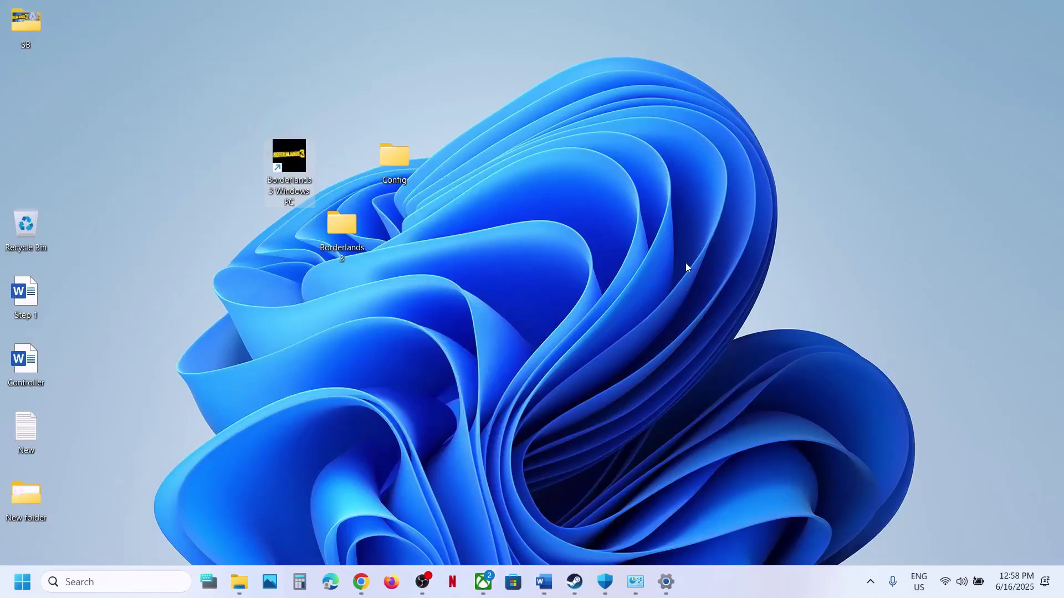
# Step: Check the Windows Update status in Settings, paused until 7/7/2025
pyautogui.click(544, 582)
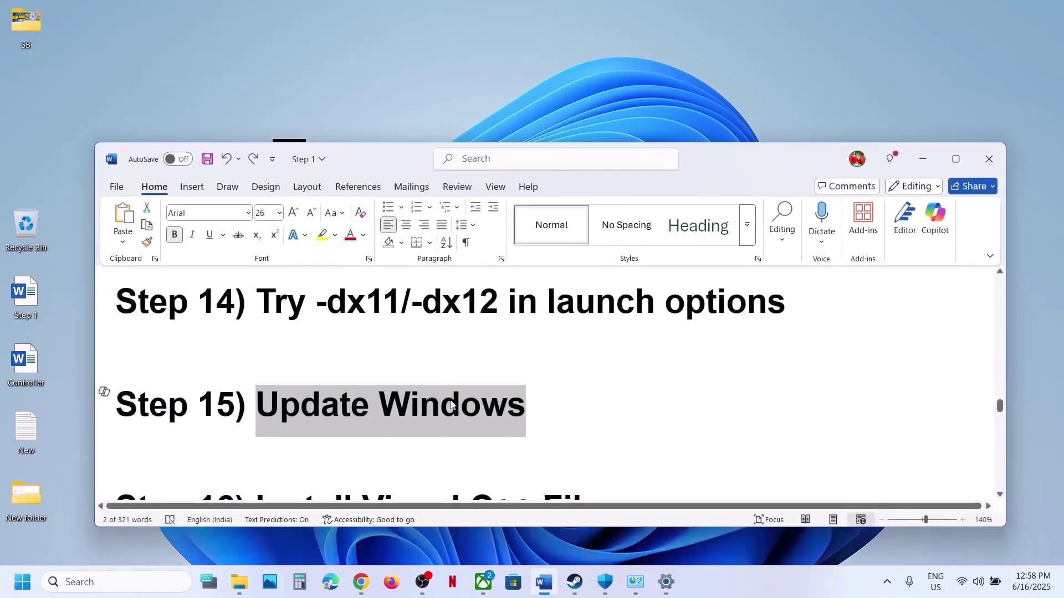
pyautogui.click(666, 581)
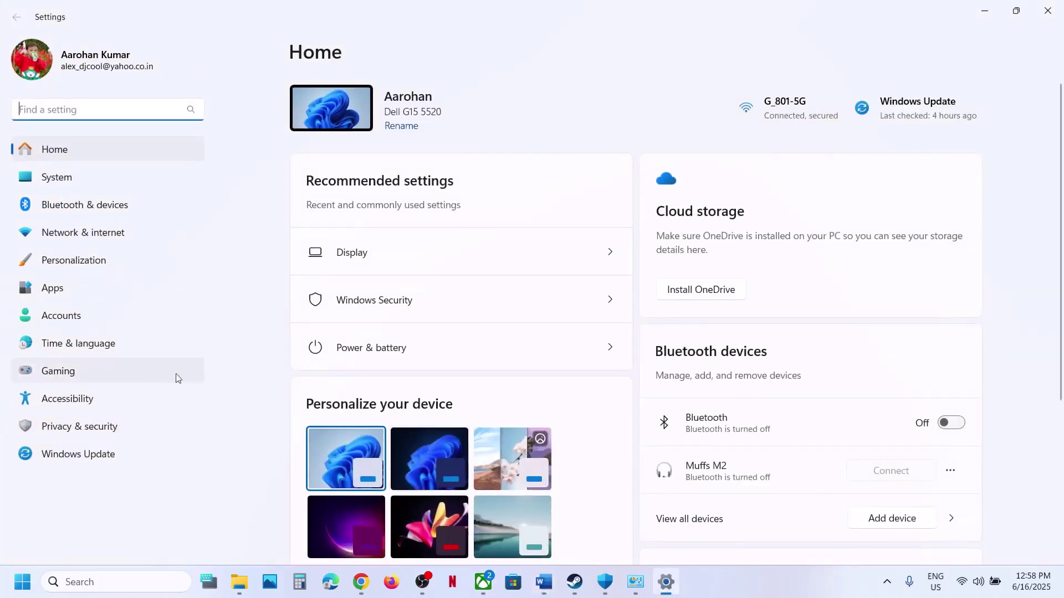
pyautogui.click(94, 451)
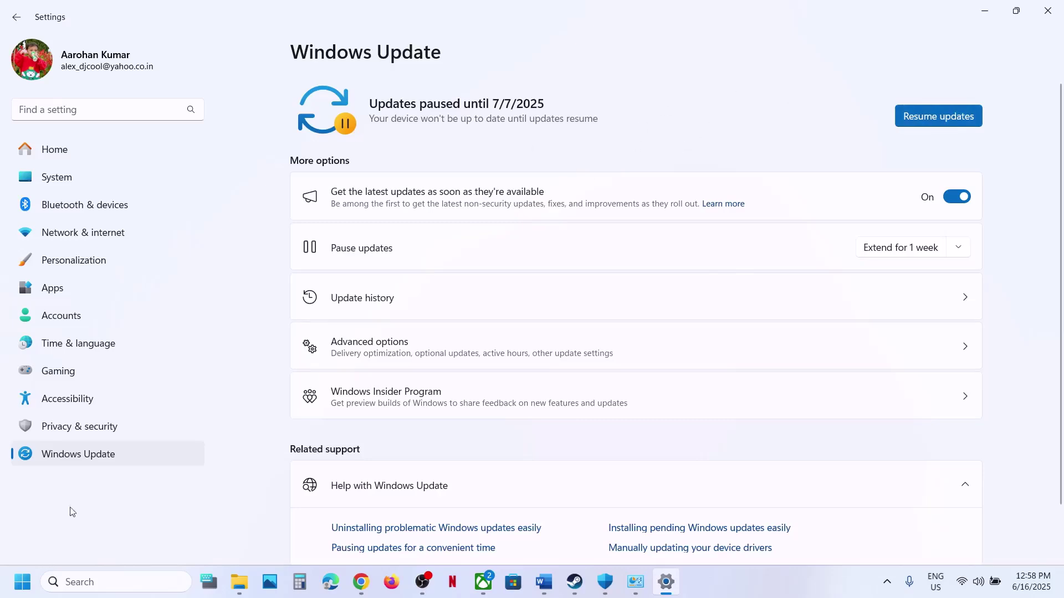
pyautogui.click(26, 590)
pyautogui.click(403, 534)
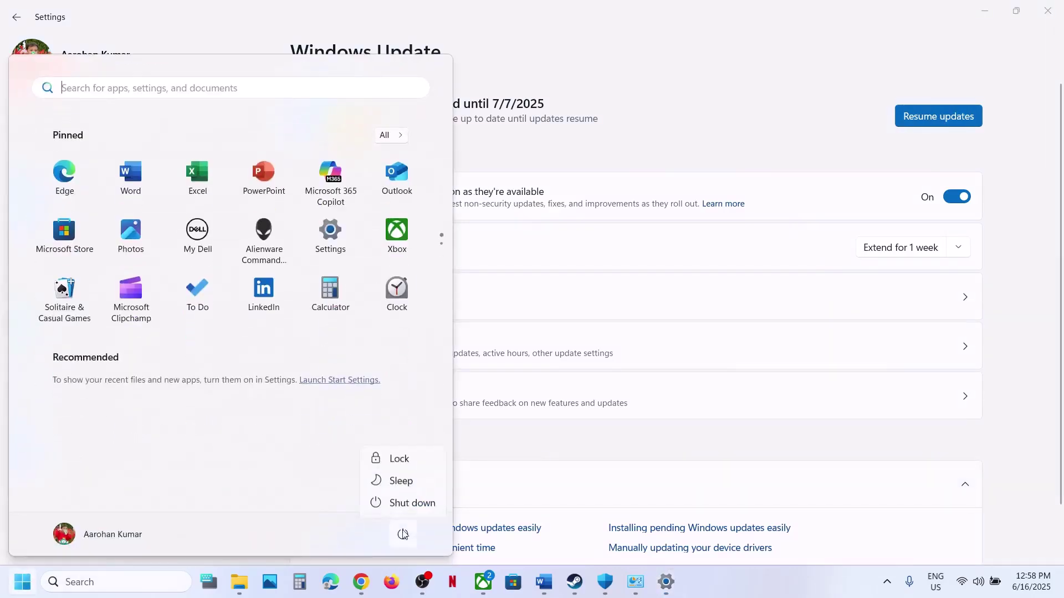
# Step: Select the Visual C++ download link under Step 16 in the Word guide
pyautogui.click(545, 589)
pyautogui.scroll(-5, 442, 382)
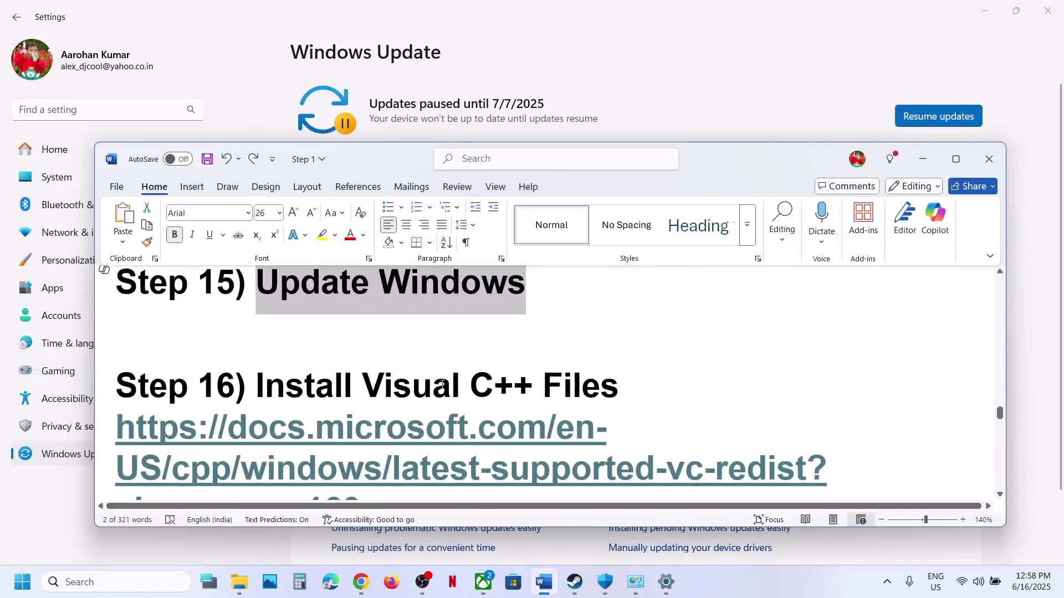
pyautogui.tripleClick(385, 443)
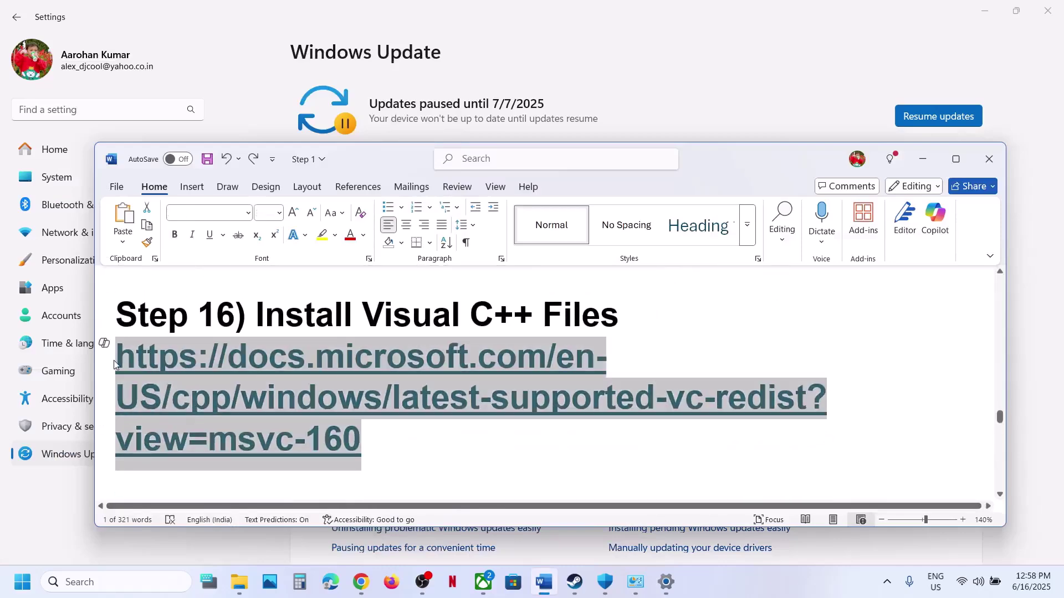
# Step: Load the Visual C++ Redistributable download page from the copied link in a new Chrome tab
pyautogui.click(361, 582)
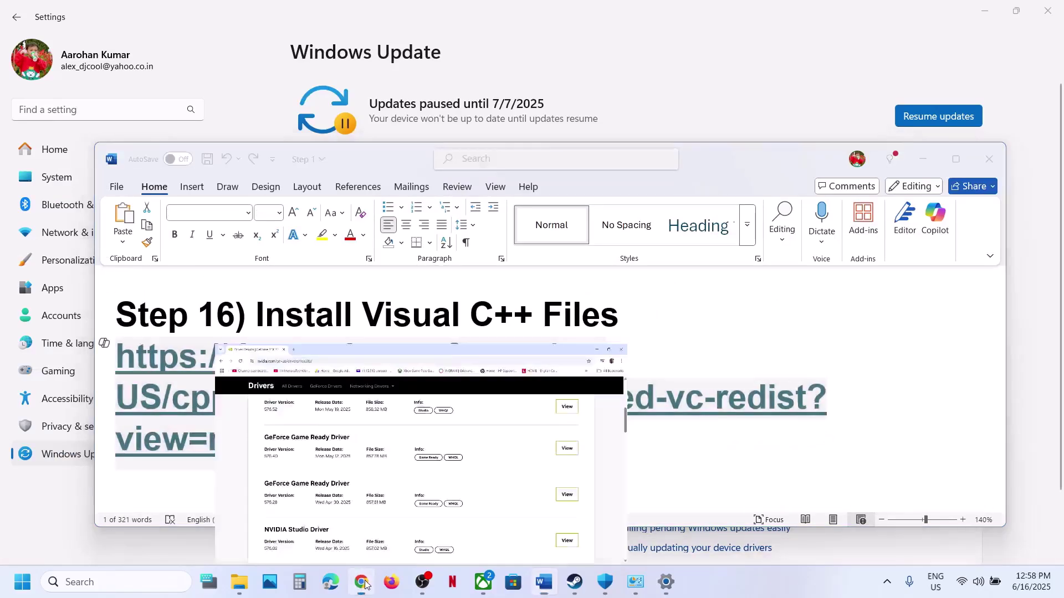
pyautogui.click(204, 14)
pyautogui.hotkey('ctrl', 'v')
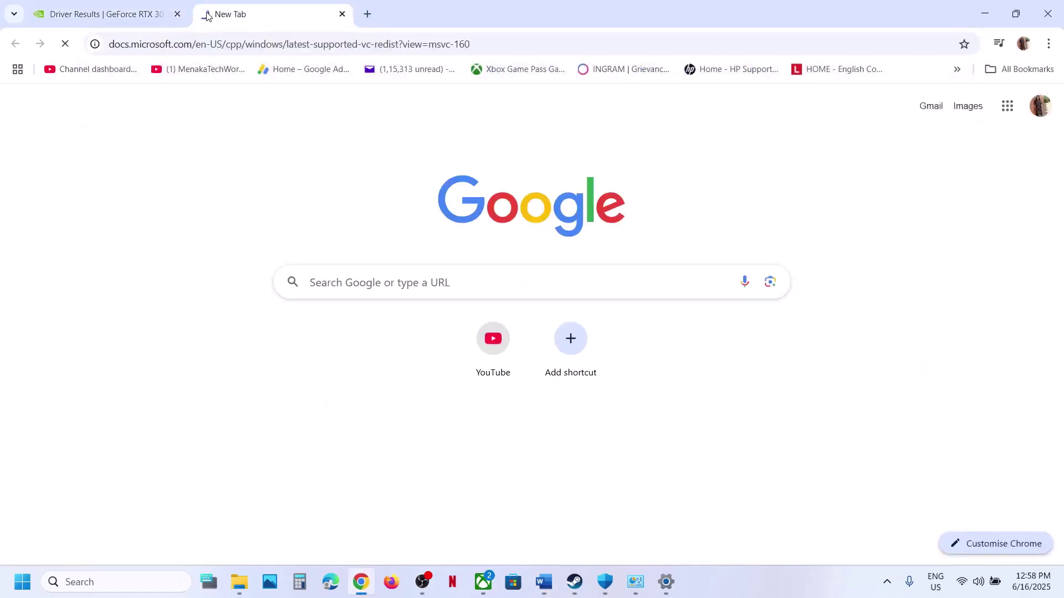
pyautogui.press('Return')
pyautogui.scroll(-10, 459, 408)
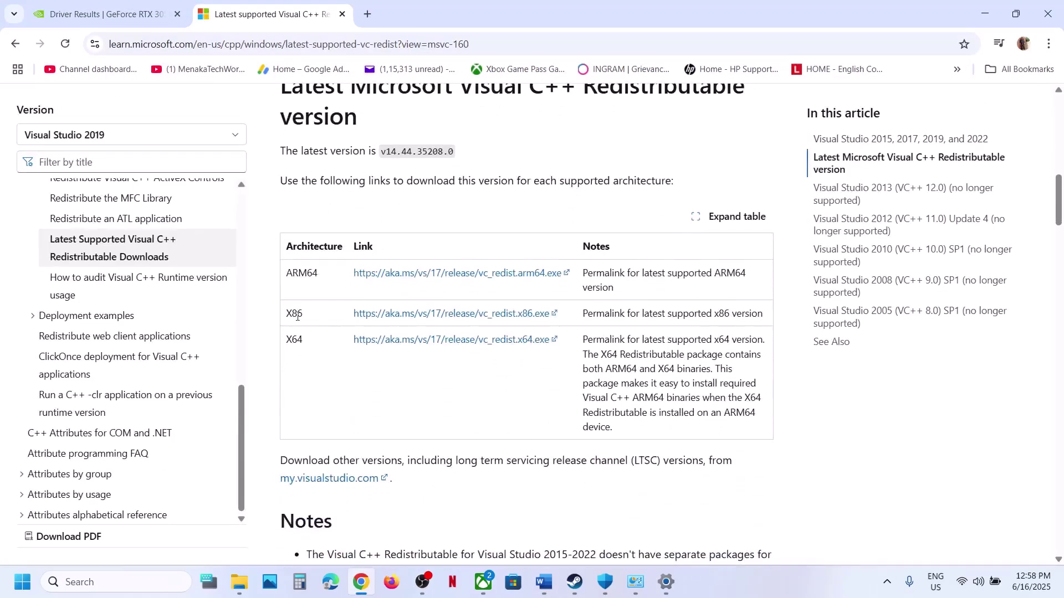
# Step: Download and run the x86 vc_redist installer, choosing Repair with administrator approval
pyautogui.moveTo(294, 313)
pyautogui.mouseDown()
pyautogui.moveTo(764, 315)
pyautogui.moveTo(295, 314)
pyautogui.mouseUp()
pyautogui.click(463, 314)
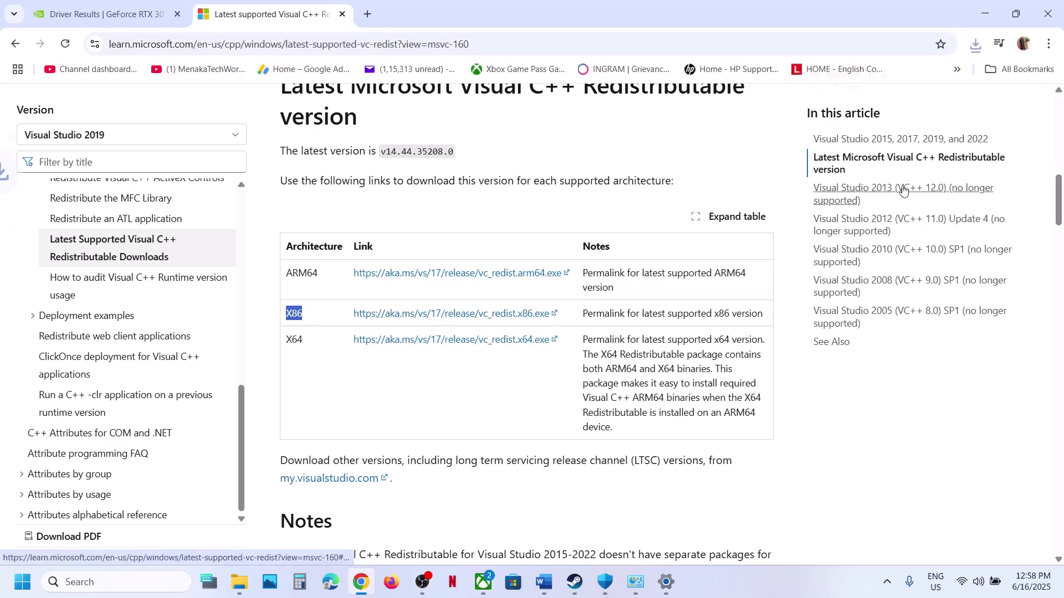
pyautogui.click(894, 97)
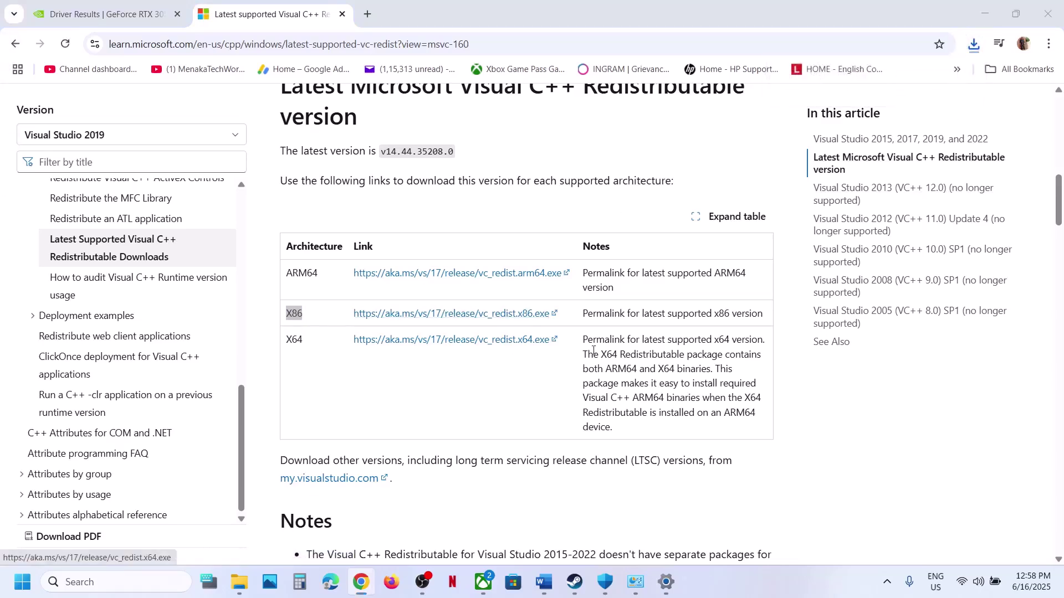
pyautogui.click(542, 357)
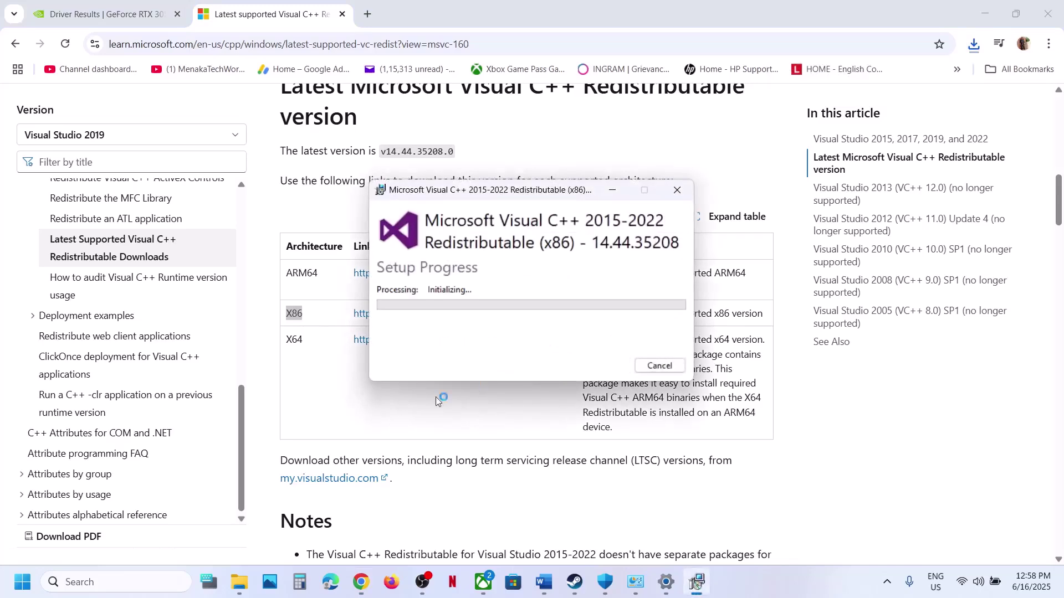
pyautogui.click(460, 393)
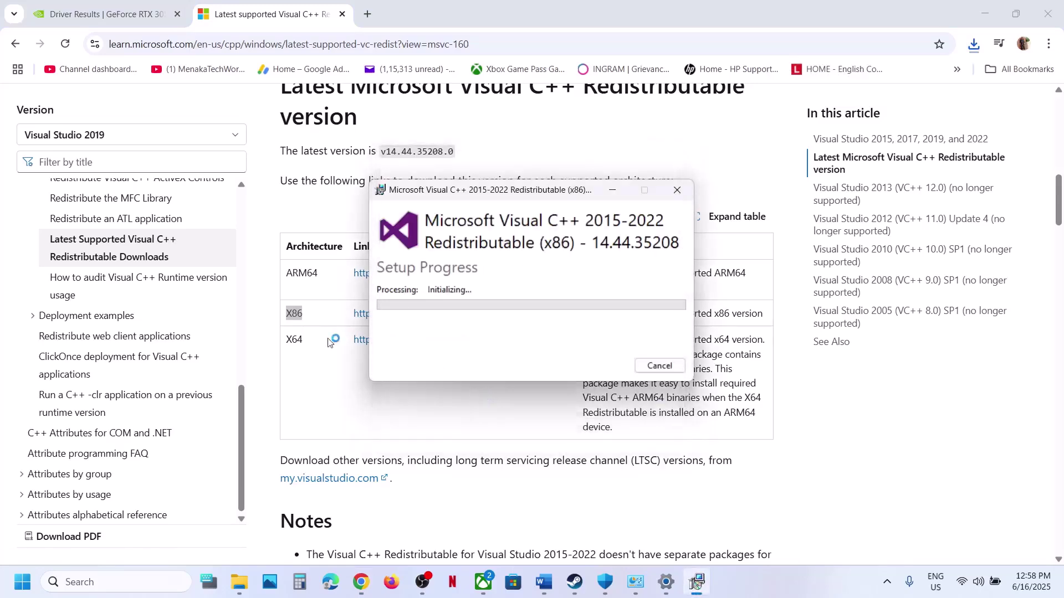
# Step: Download and run the x64 vc_redist installer, choosing Repair with administrator approval
pyautogui.doubleClick(298, 340)
pyautogui.click(452, 340)
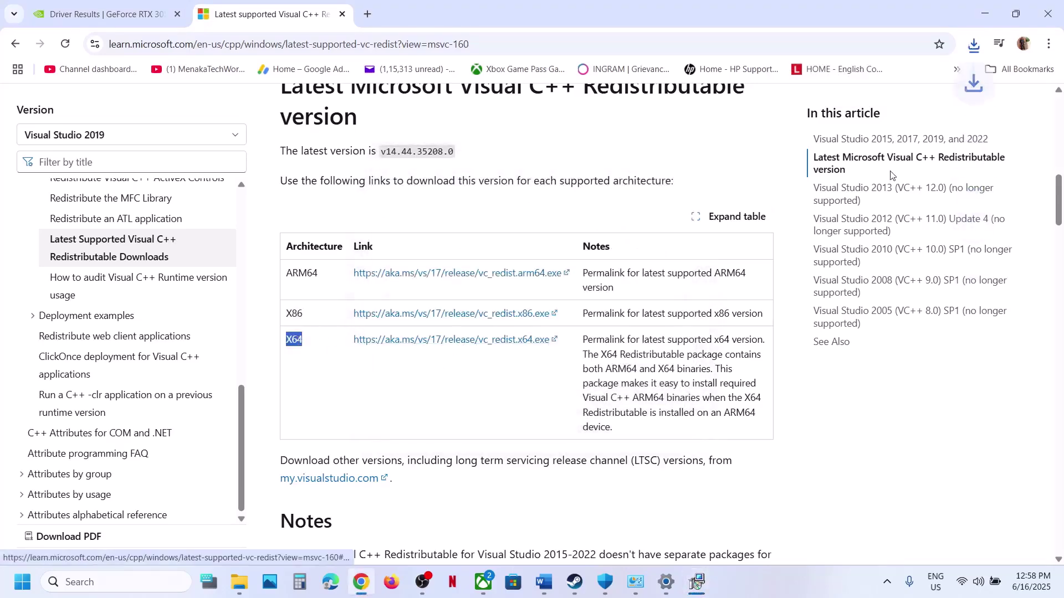
pyautogui.click(974, 46)
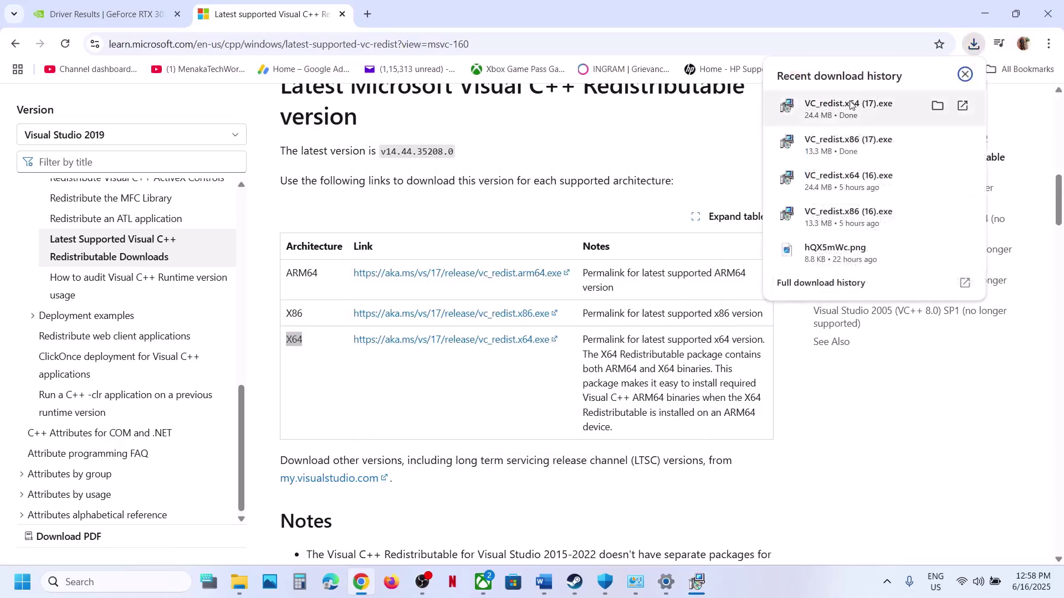
pyautogui.press('Escape')
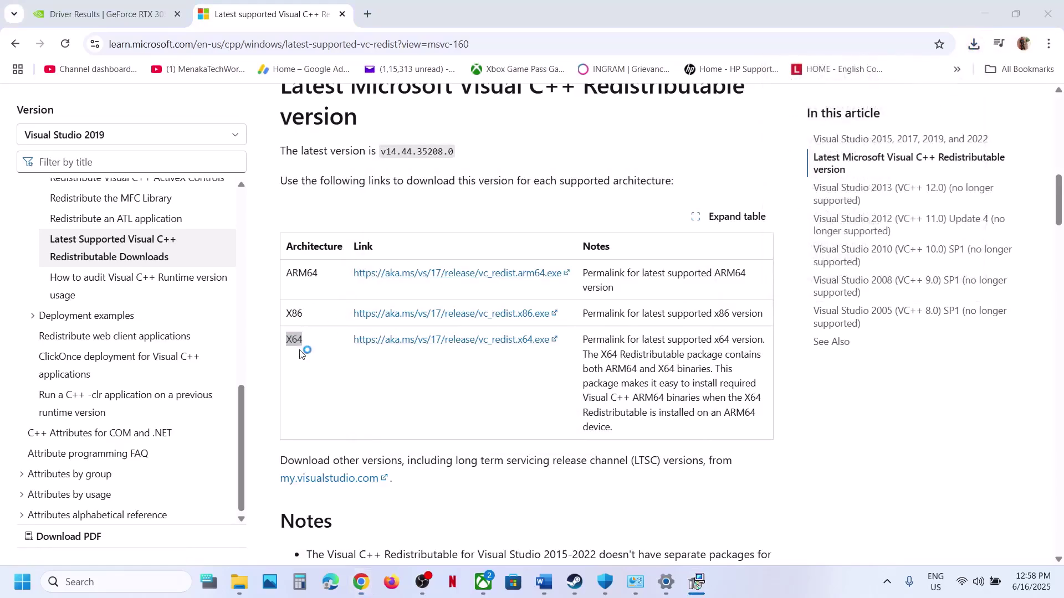
pyautogui.click(550, 366)
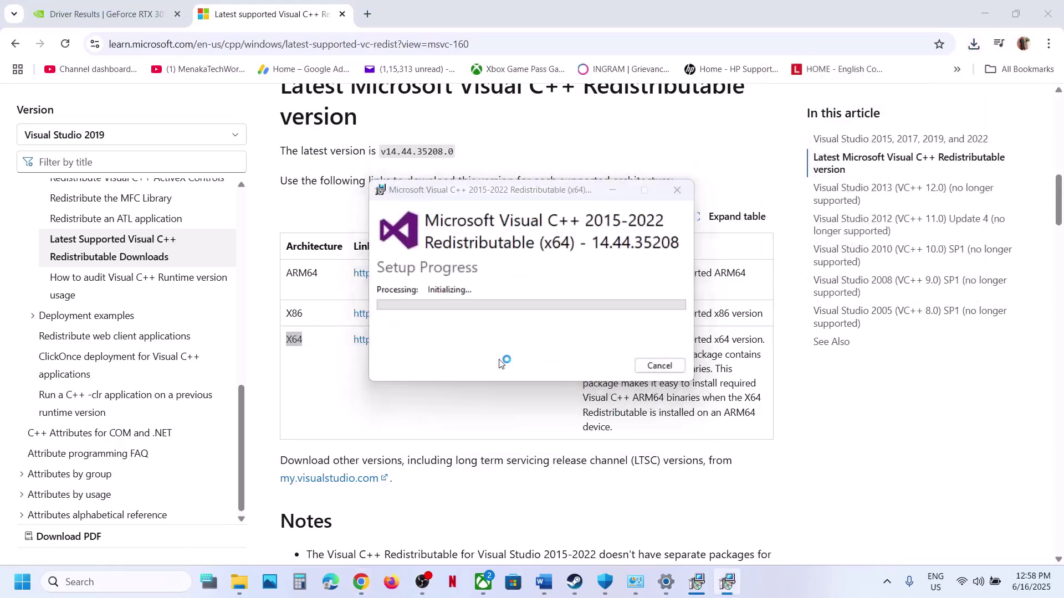
pyautogui.click(479, 397)
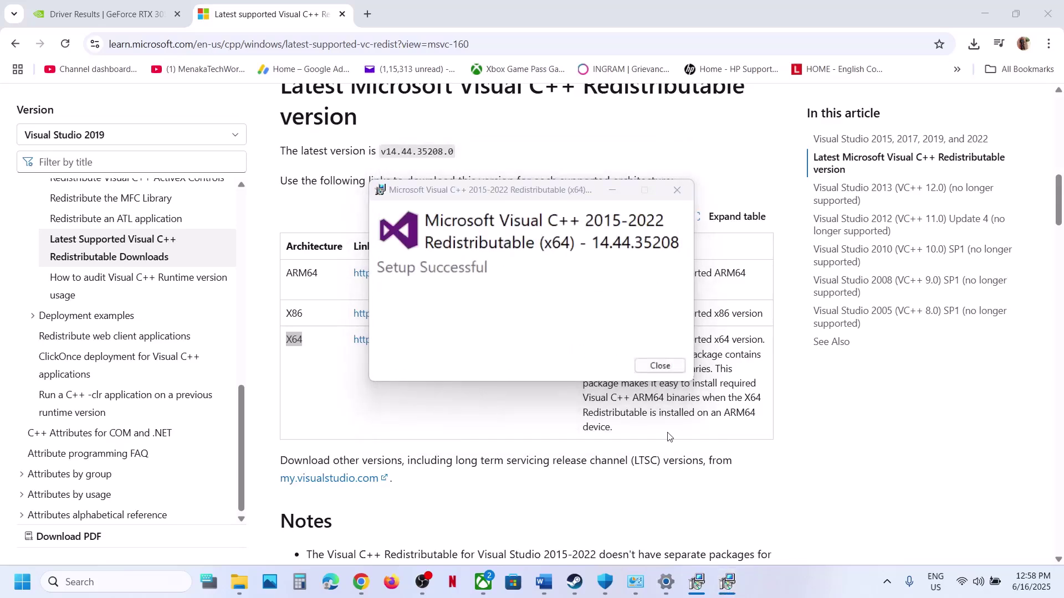
# Step: Close the finished x86 and x64 Visual C++ installers
pyautogui.click(696, 578)
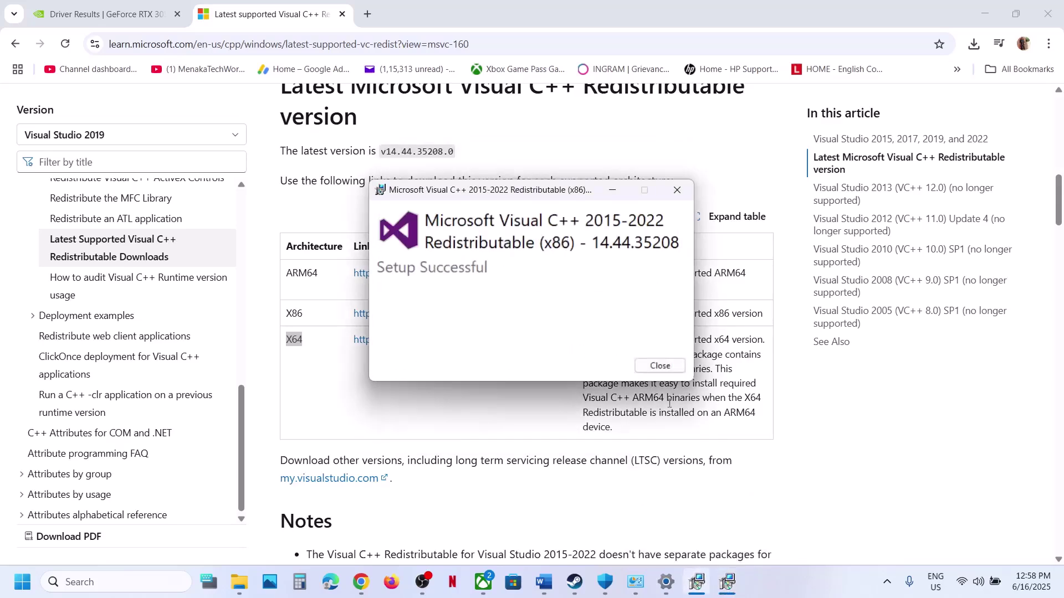
pyautogui.click(667, 367)
pyautogui.click(668, 367)
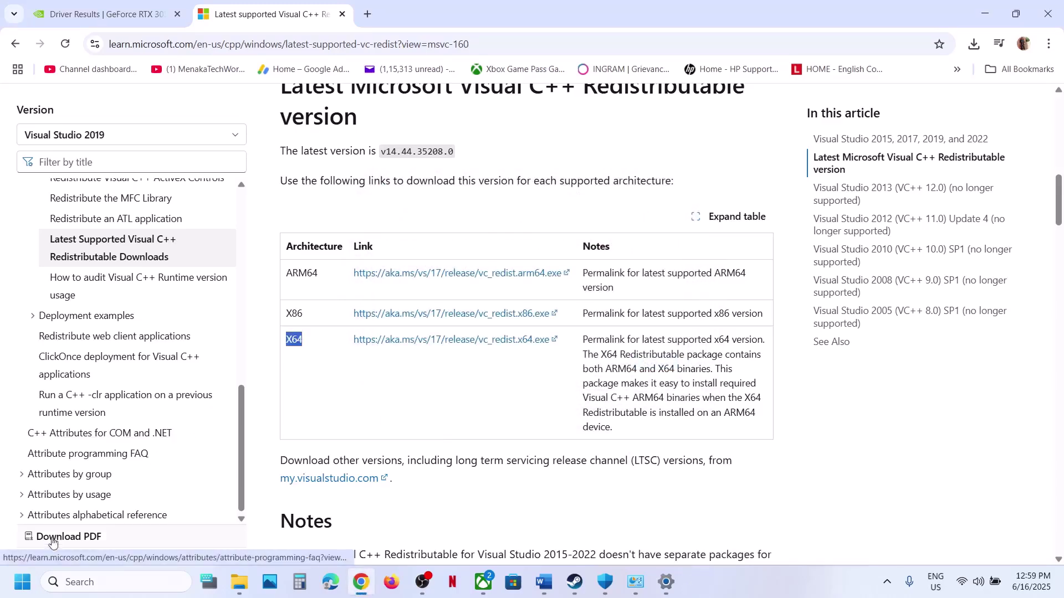
pyautogui.click(24, 585)
pyautogui.click(403, 536)
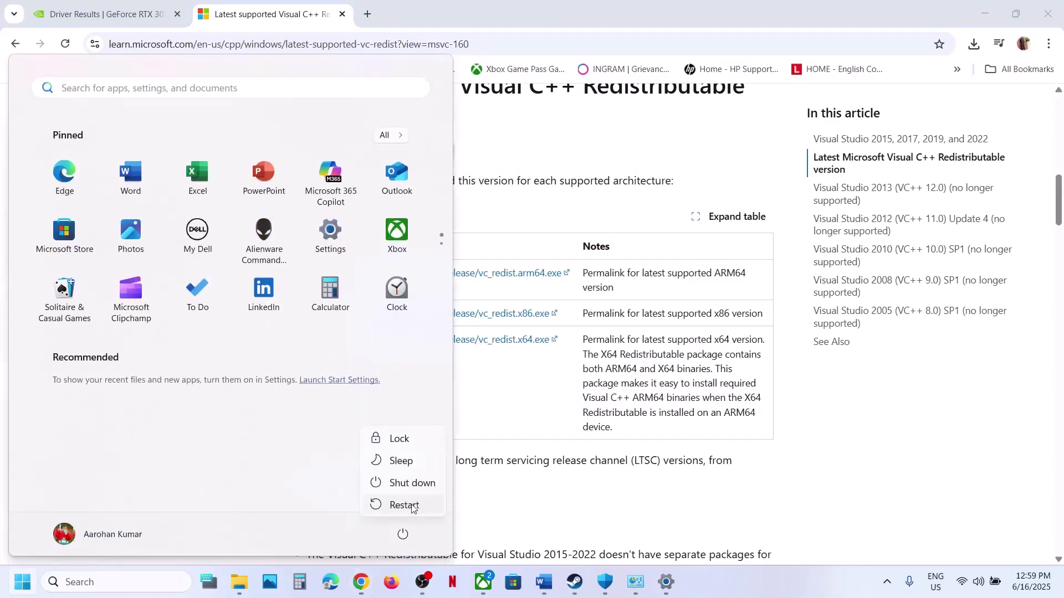